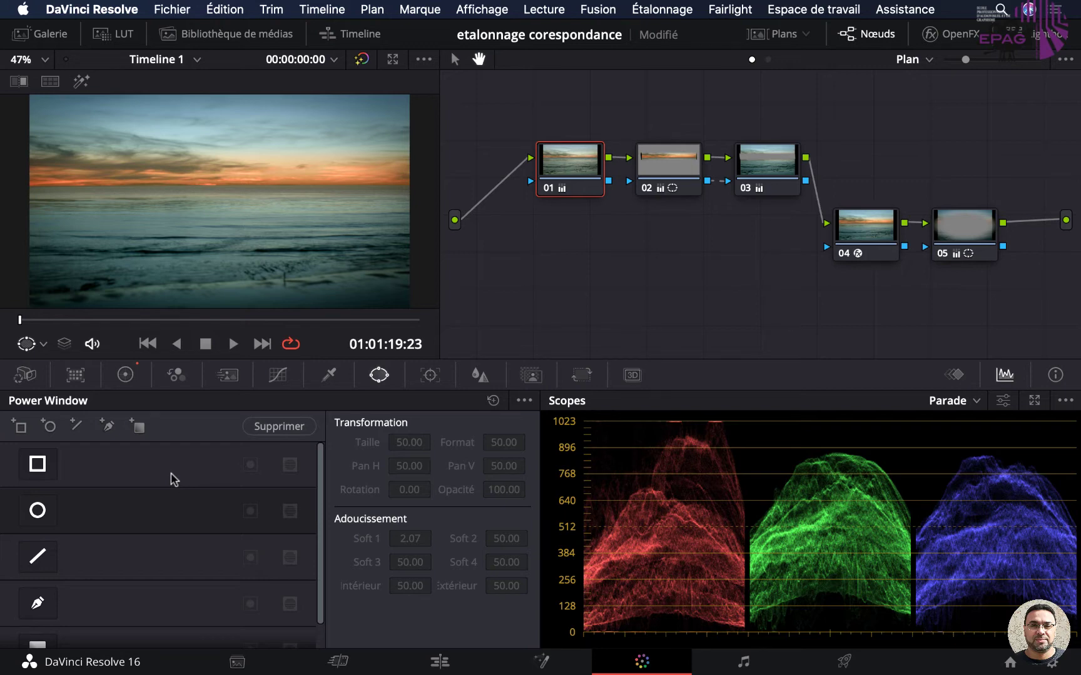
Save the etalonnage corespondance project, toggle the Highlight preview, and select all five nodes
key("super+s")
left_click(362, 61)
left_click(362, 61)
left_click(361, 61)
left_click(361, 61)
left_click_drag(516, 119, 1025, 315)
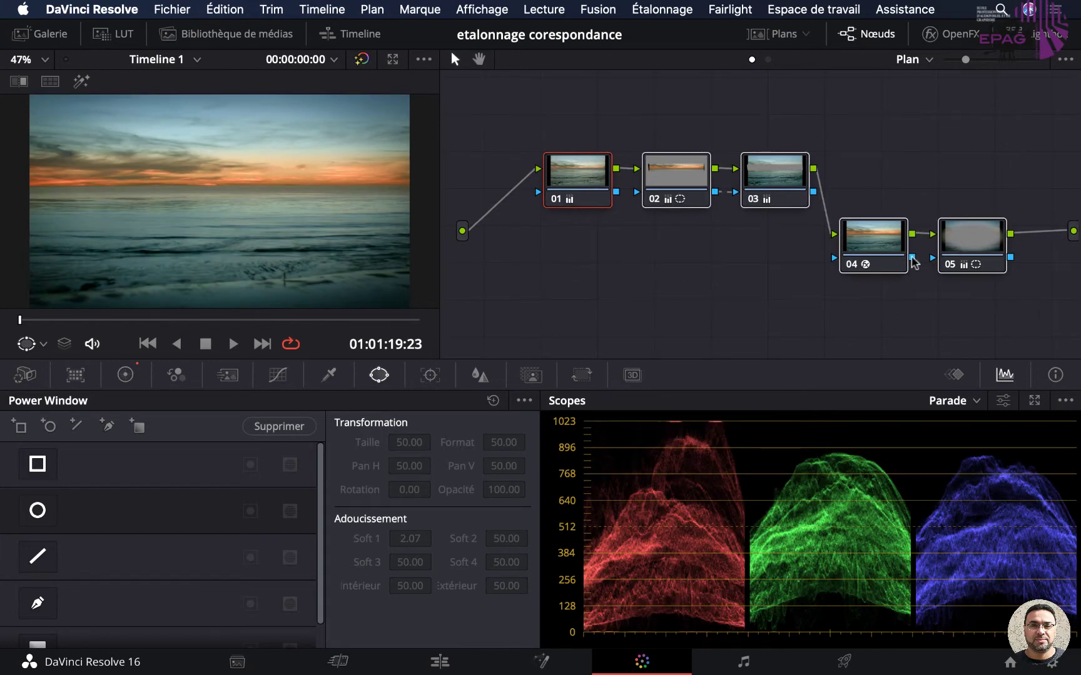
key("ctrl+d")
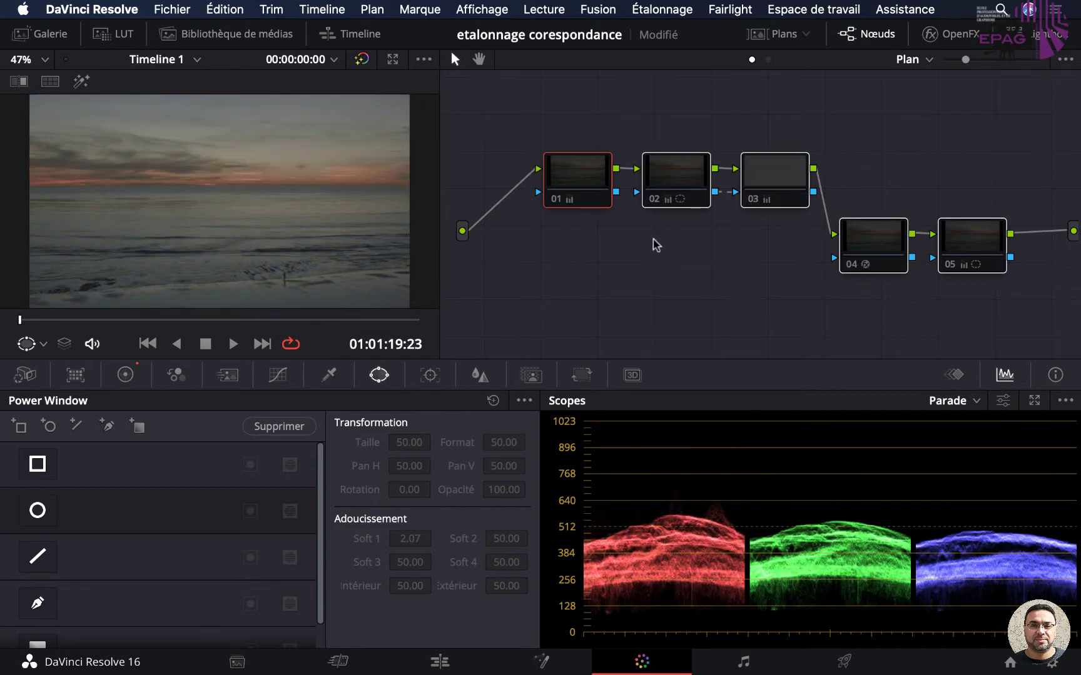
left_click(775, 297)
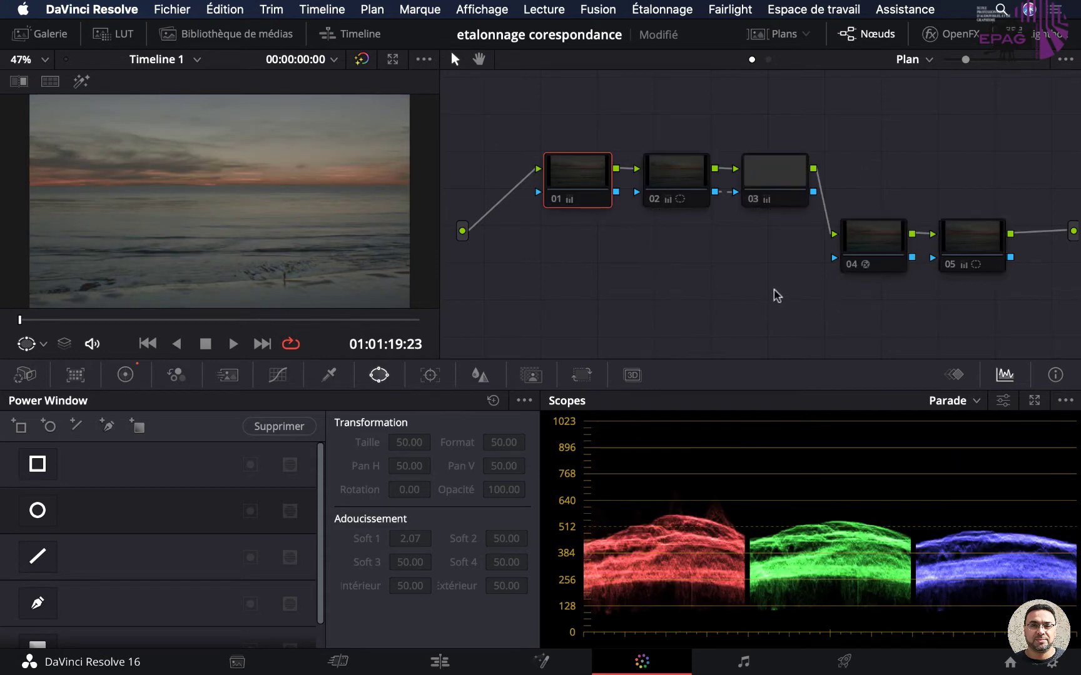
left_click(555, 200)
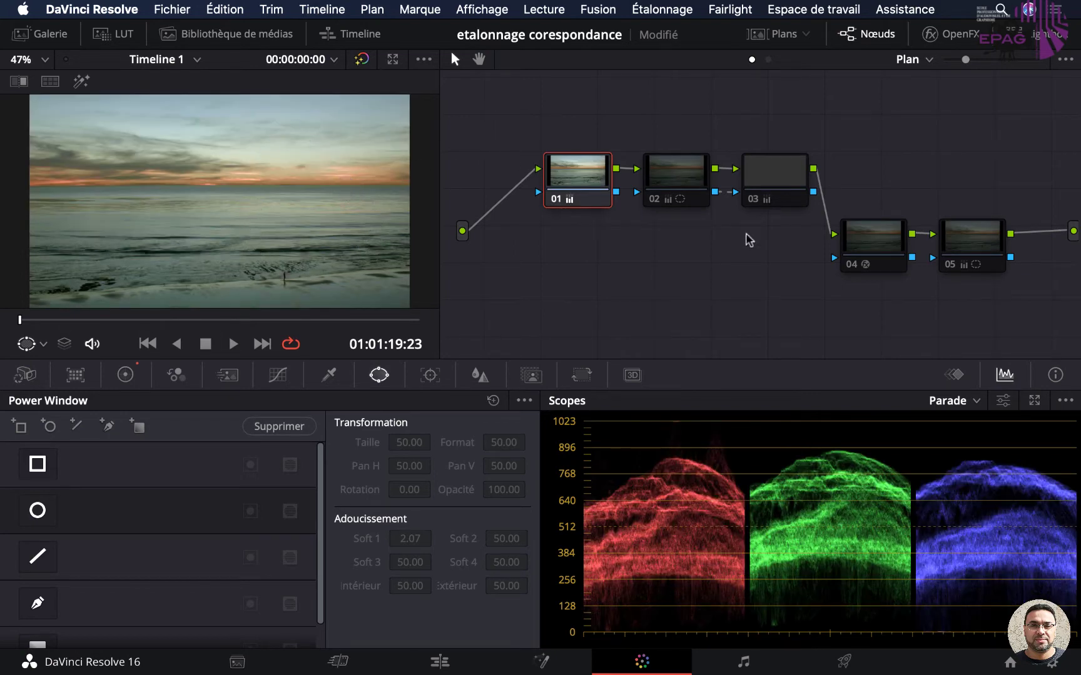
left_click(654, 200)
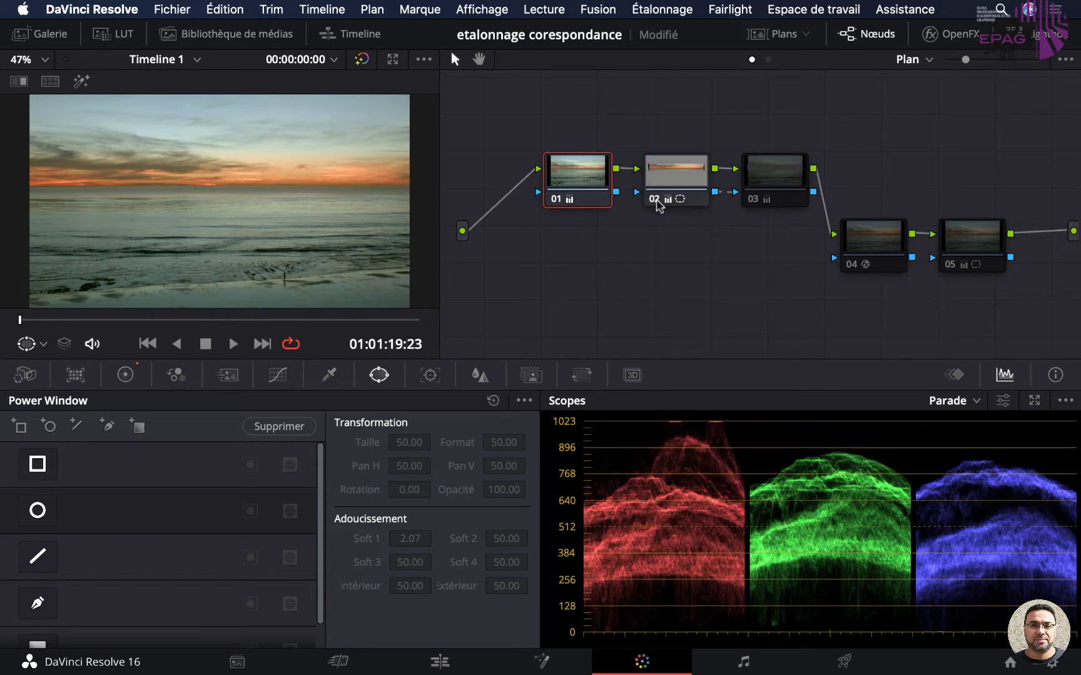
left_click(654, 200)
left_click(655, 200)
left_click(754, 201)
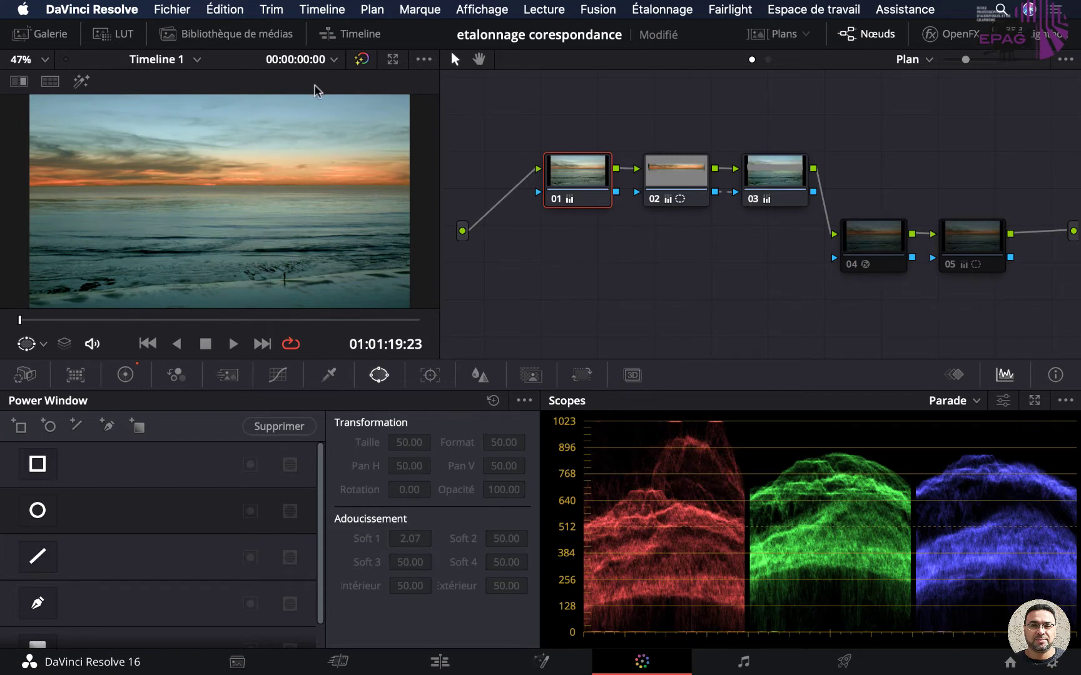
left_click(852, 261)
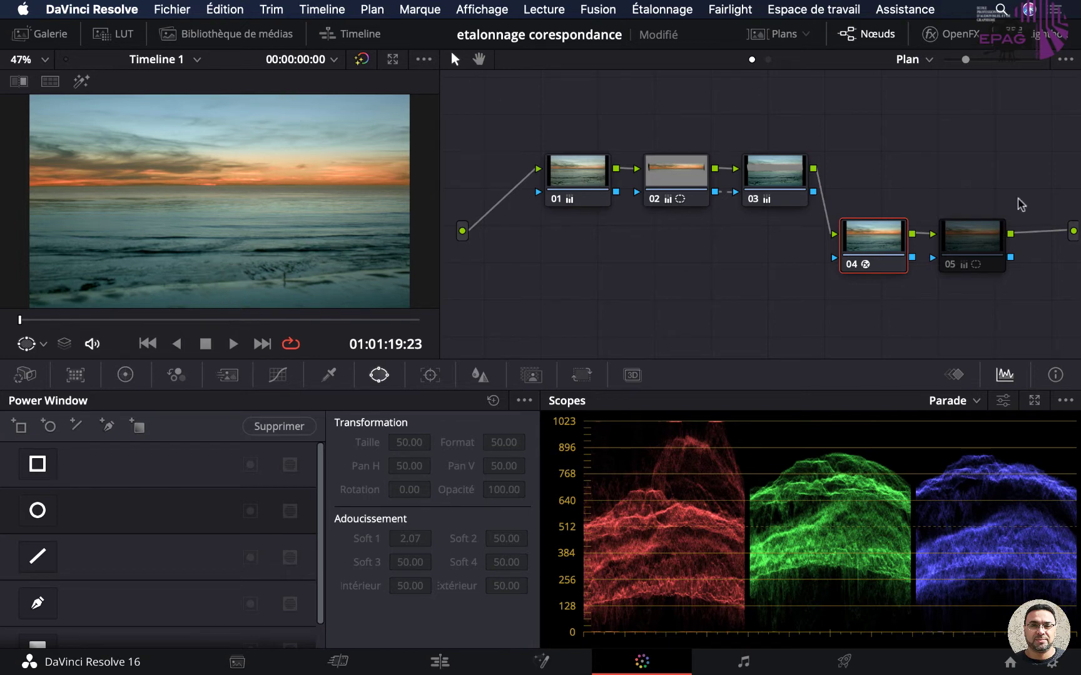
left_click(973, 237)
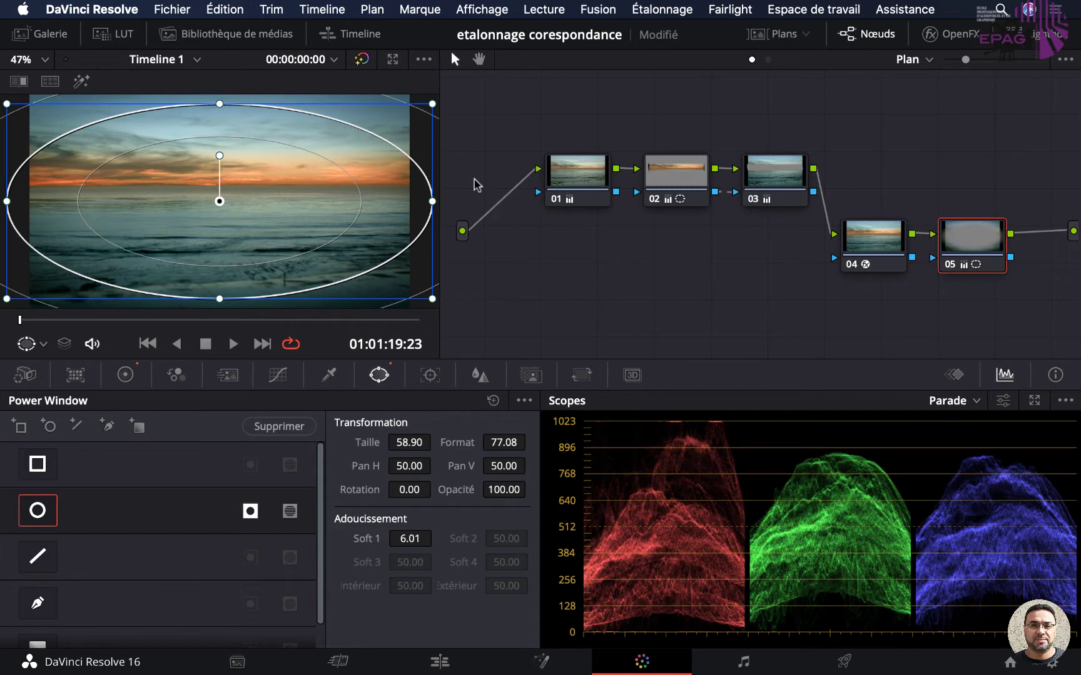
left_click(43, 344)
left_click(51, 370)
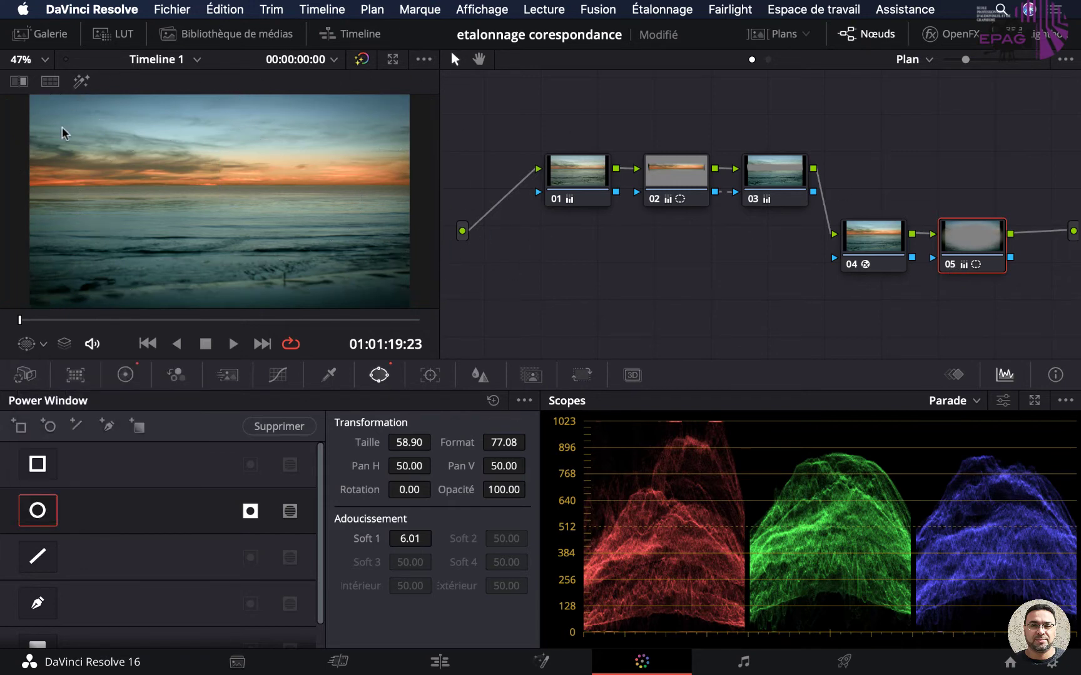
left_click(949, 265)
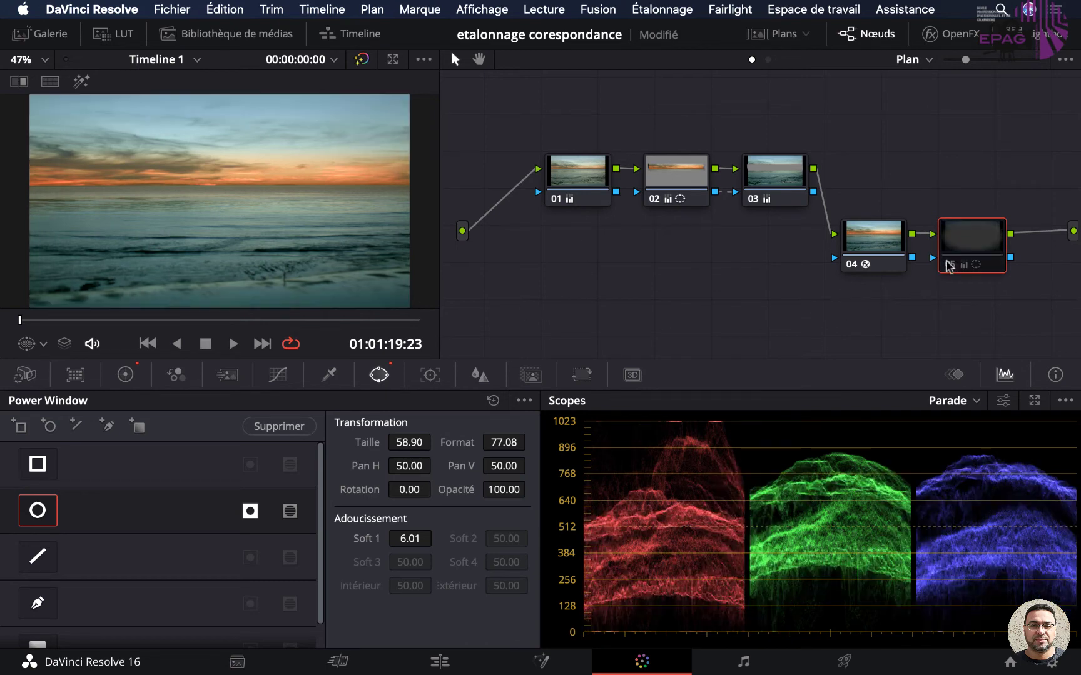
left_click(949, 265)
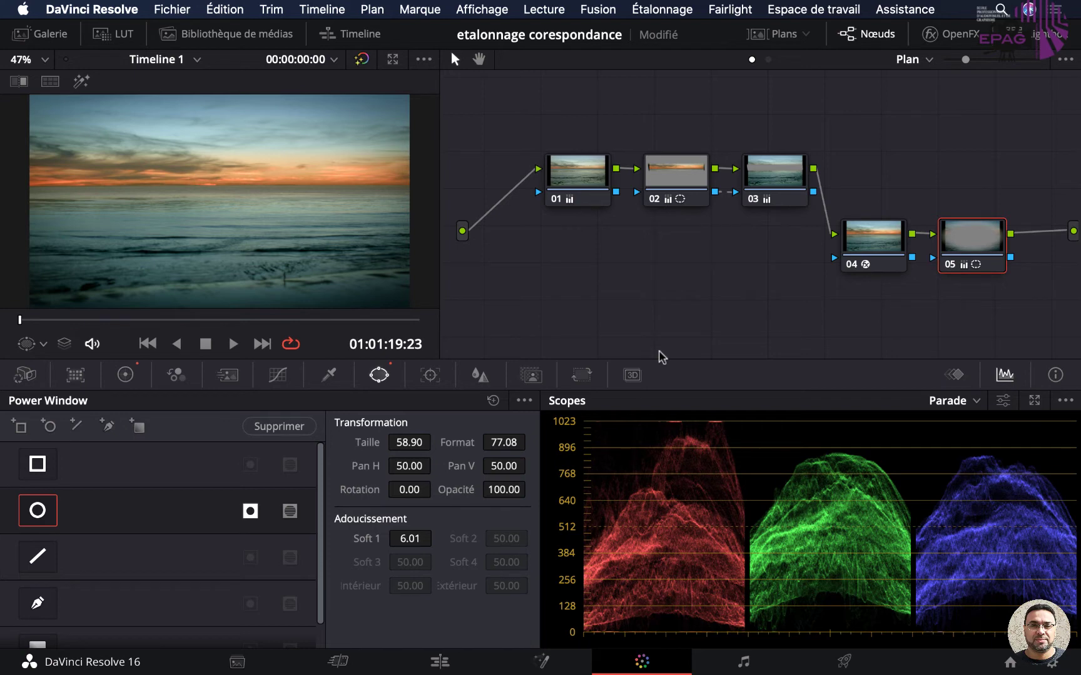
left_click(361, 59)
left_click(362, 59)
Reset the shot with Étalonnage > Réinitialiser > Tous les étalonnages et les nœuds
left_click(661, 9)
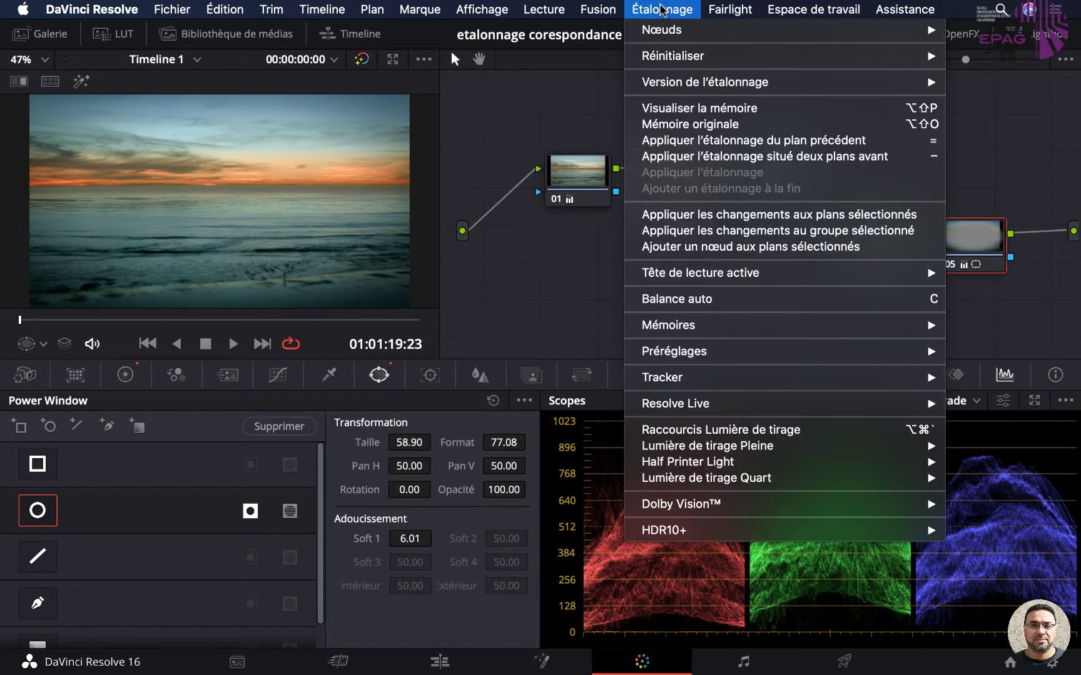
mouse_move(712, 57)
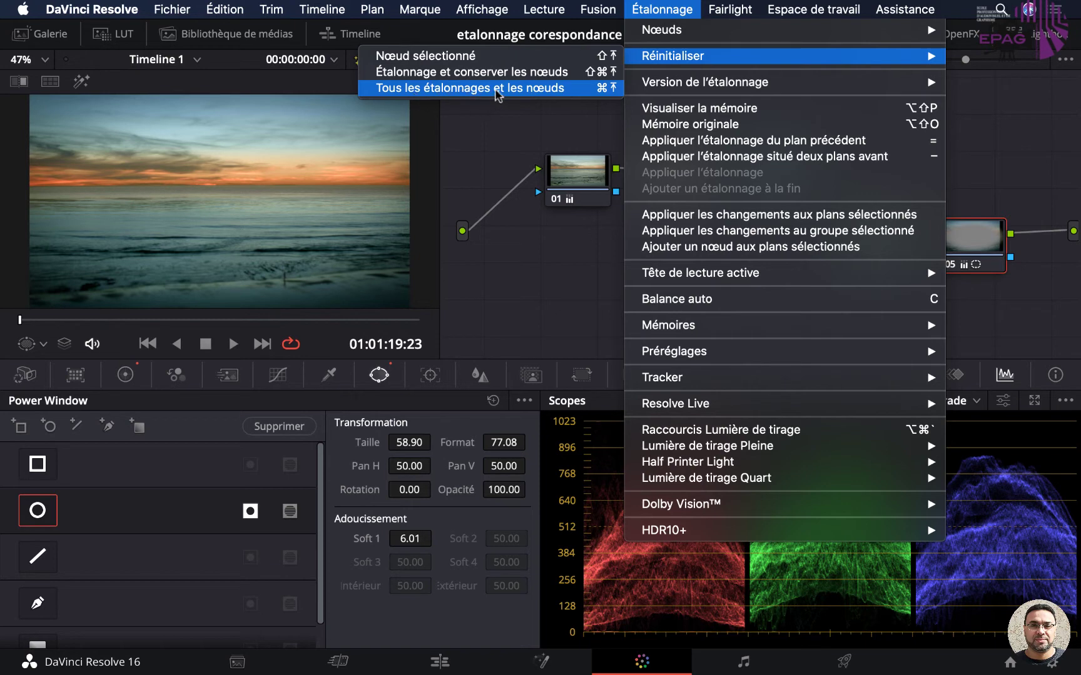
left_click(500, 92)
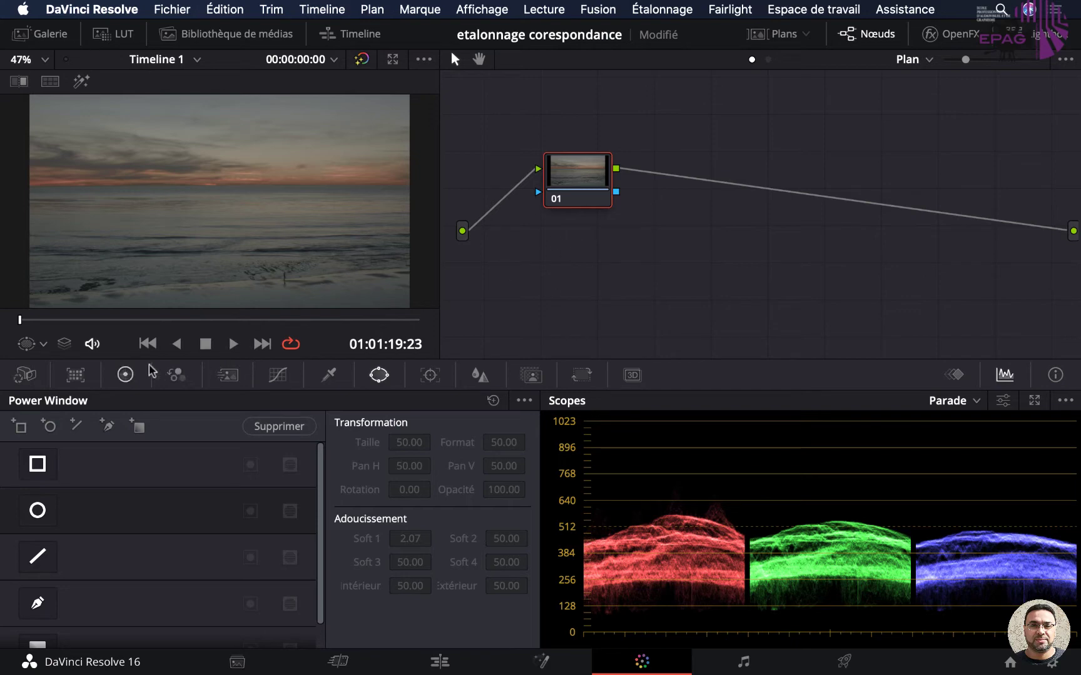
Show the primary colour wheels and nudge node 01 slightly up in the node graph
left_click(128, 374)
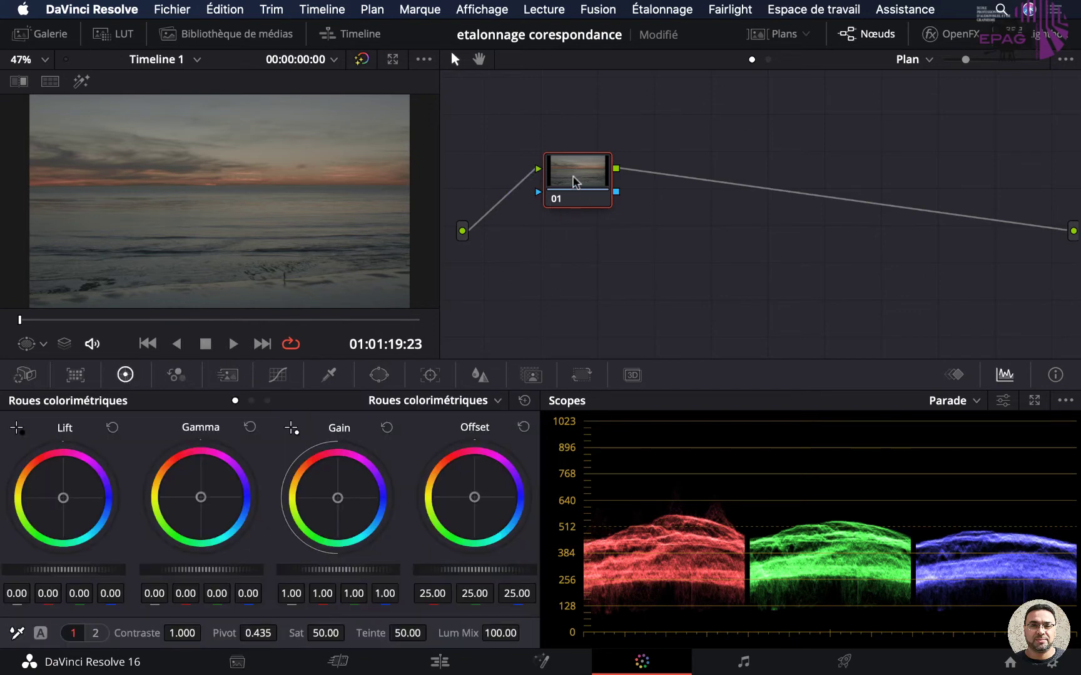
left_click_drag(573, 183, 570, 172)
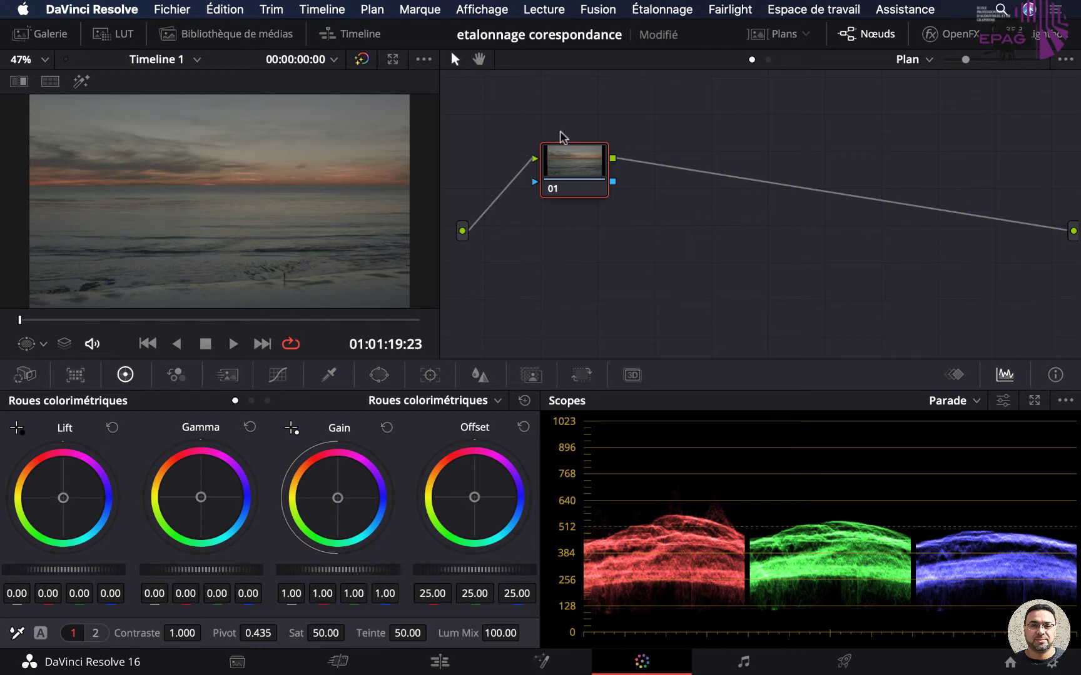
right_click(569, 153)
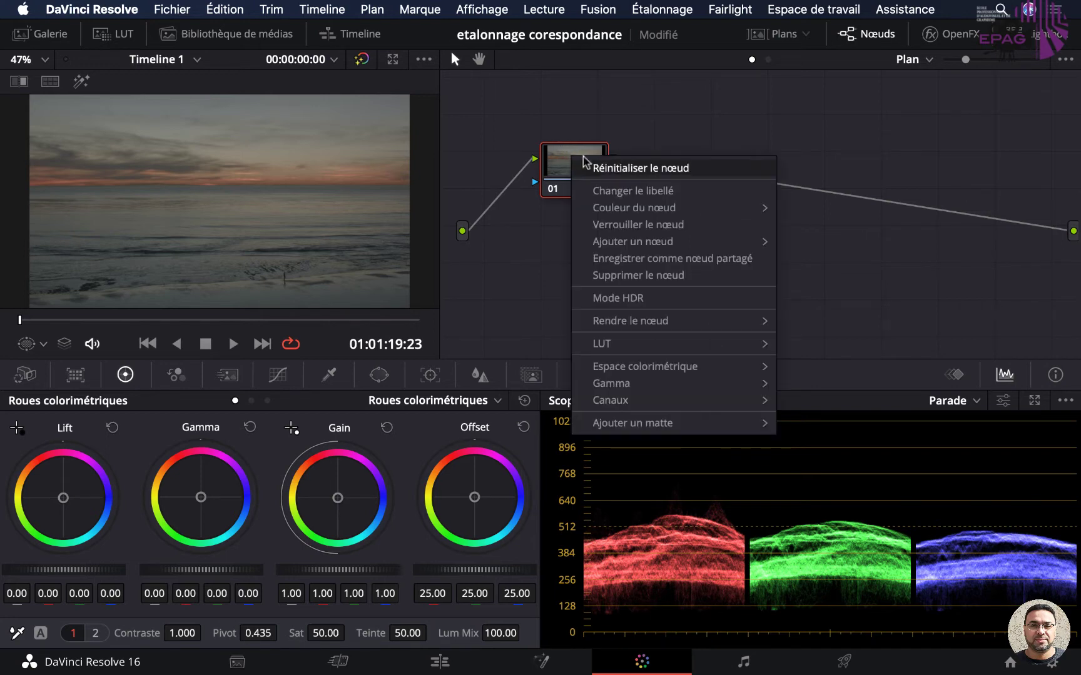
mouse_move(647, 209)
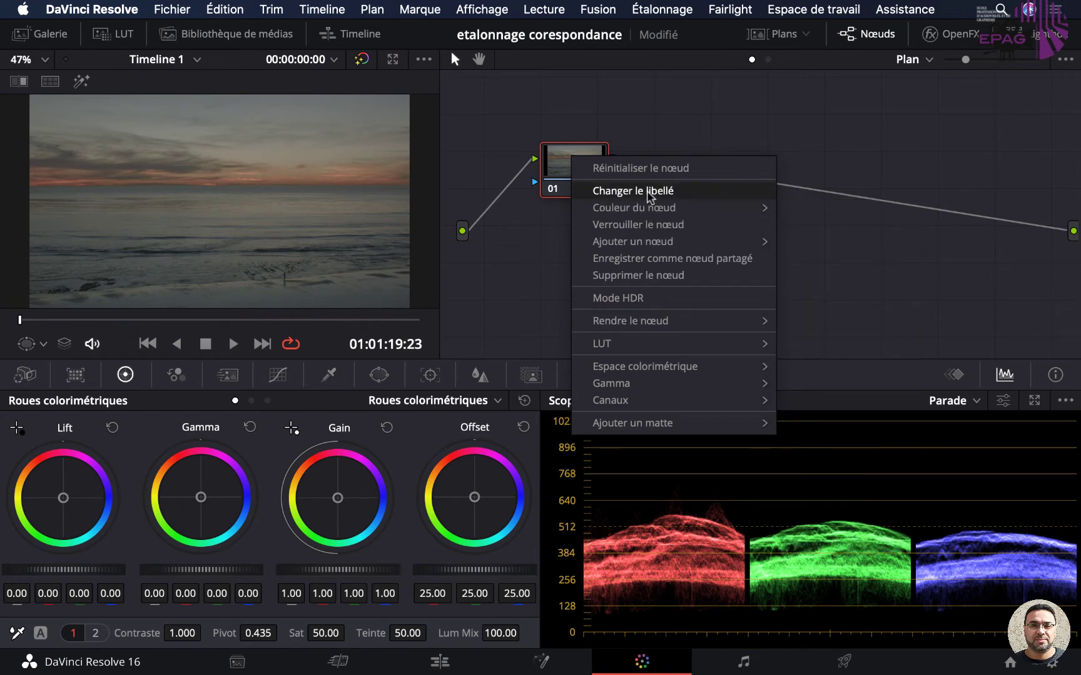
left_click(561, 163)
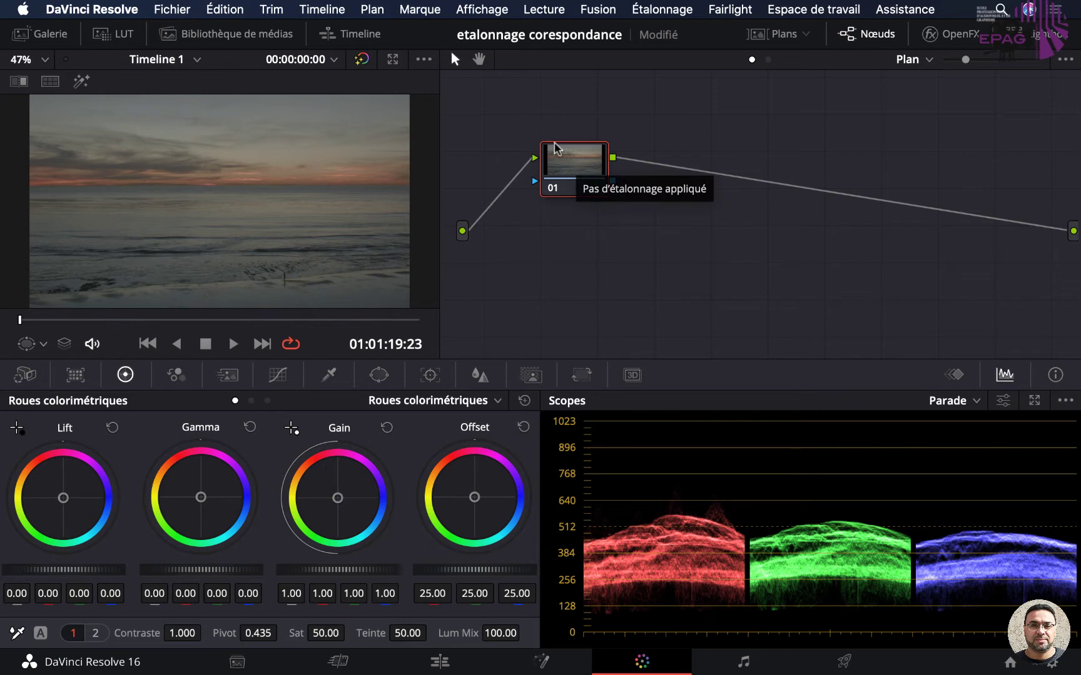
left_click(92, 9)
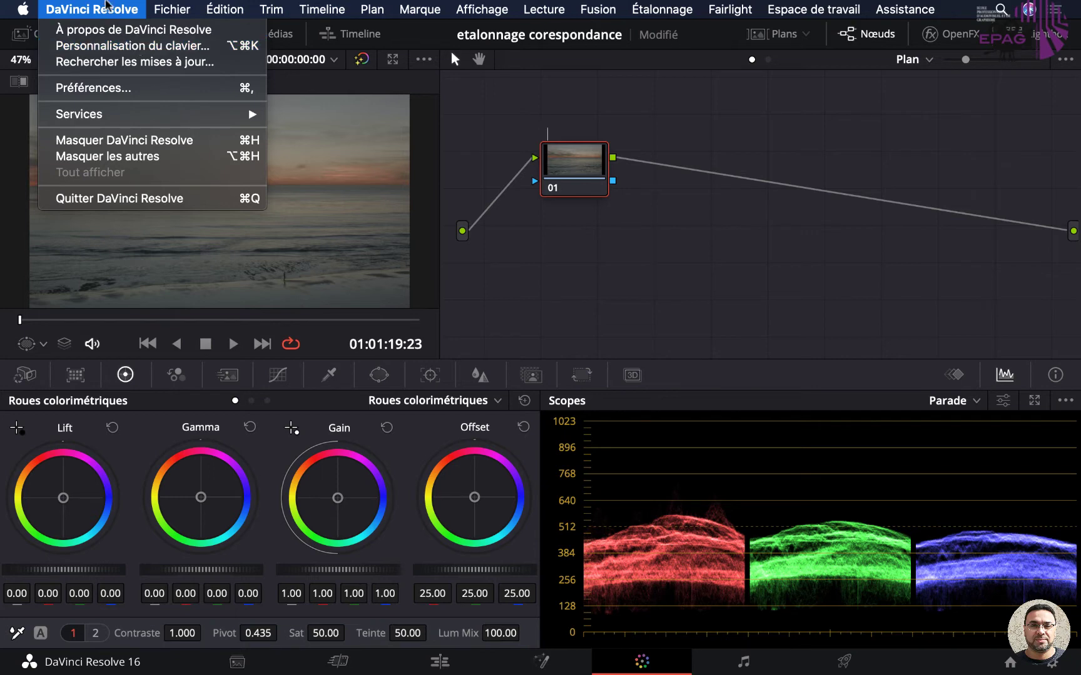
left_click(110, 9)
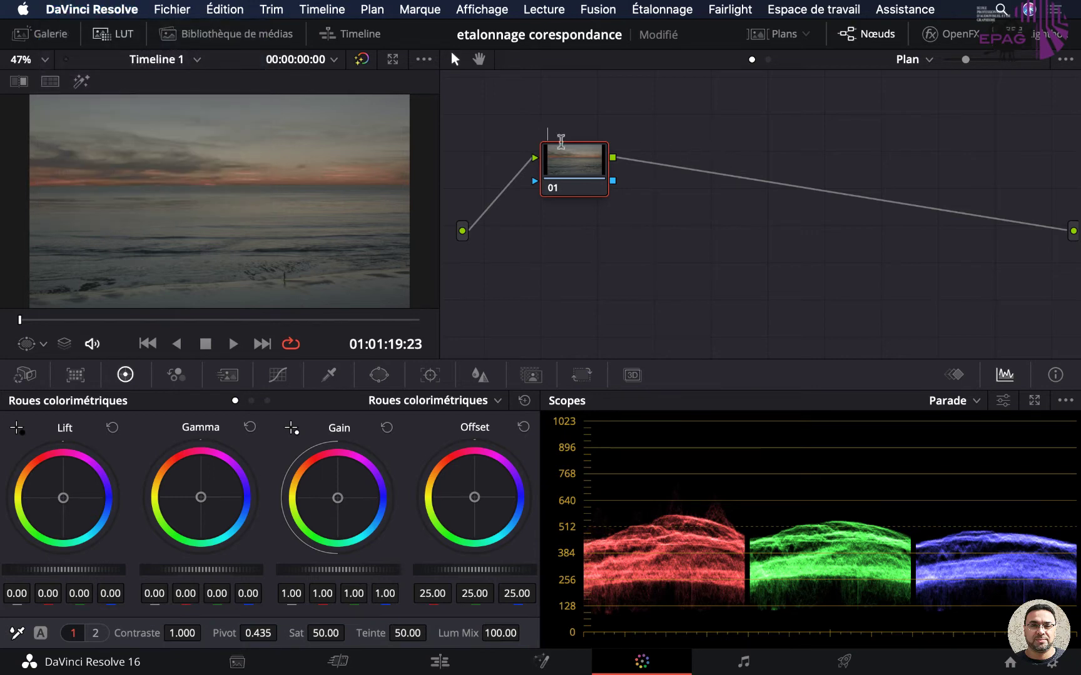
Label node 01 'normalisation'
right_click(579, 152)
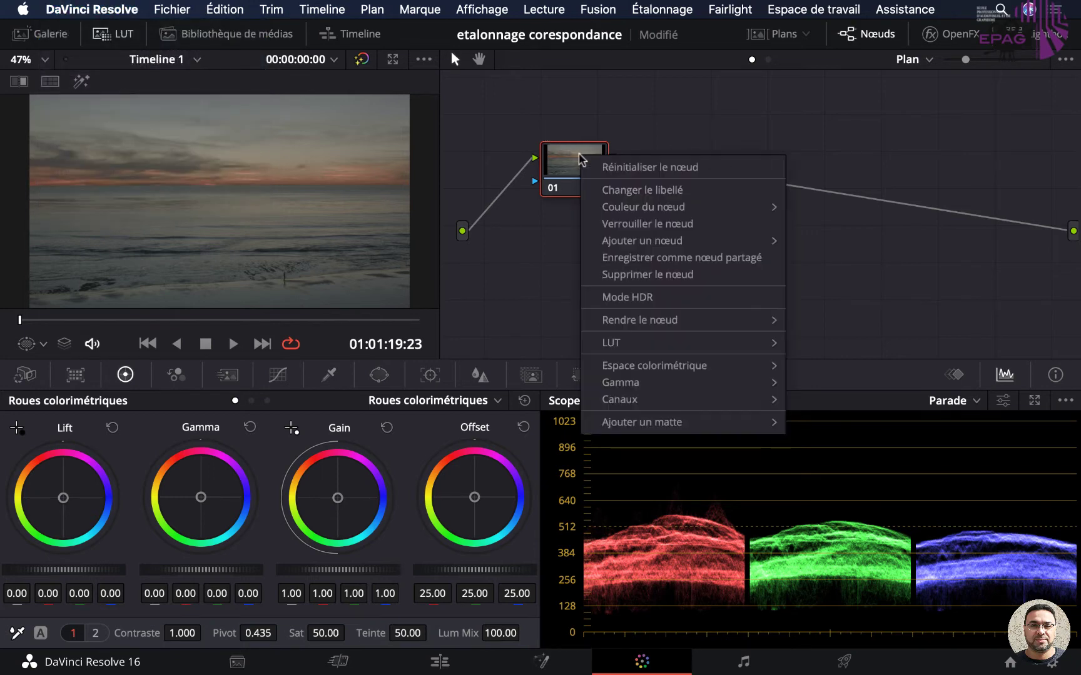
left_click(669, 190)
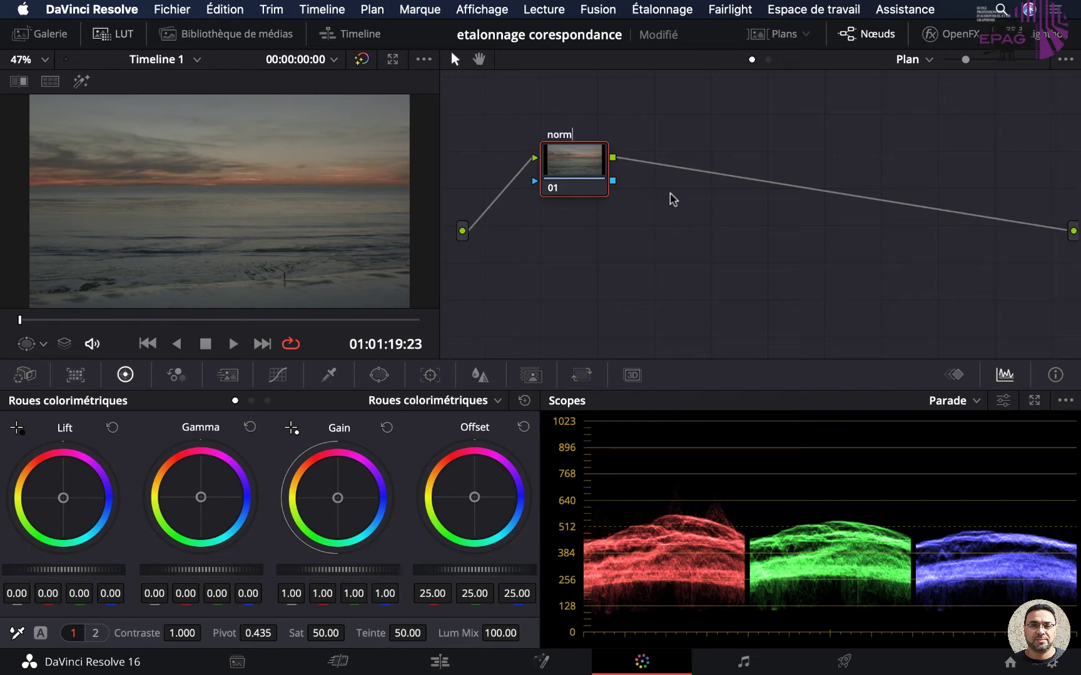
type("normalisation")
key("Return")
Raise gain to about 1.6, lower lift to around -0.06, and cool highlights and shadows
left_click_drag(302, 571, 362, 571)
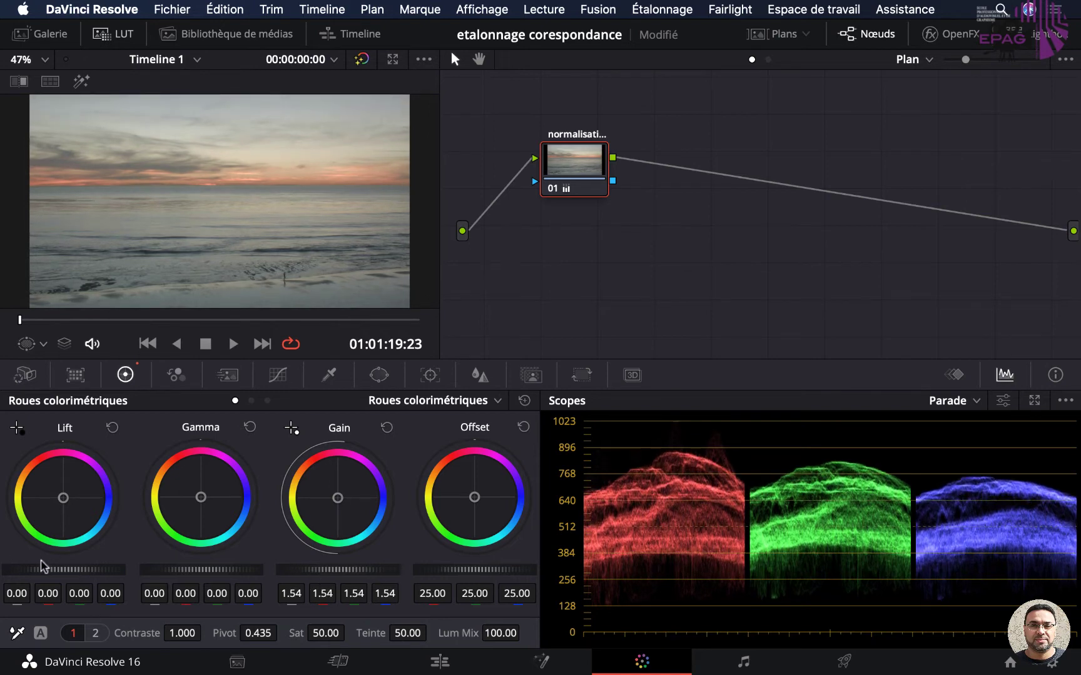
left_click_drag(63, 569, 55, 570)
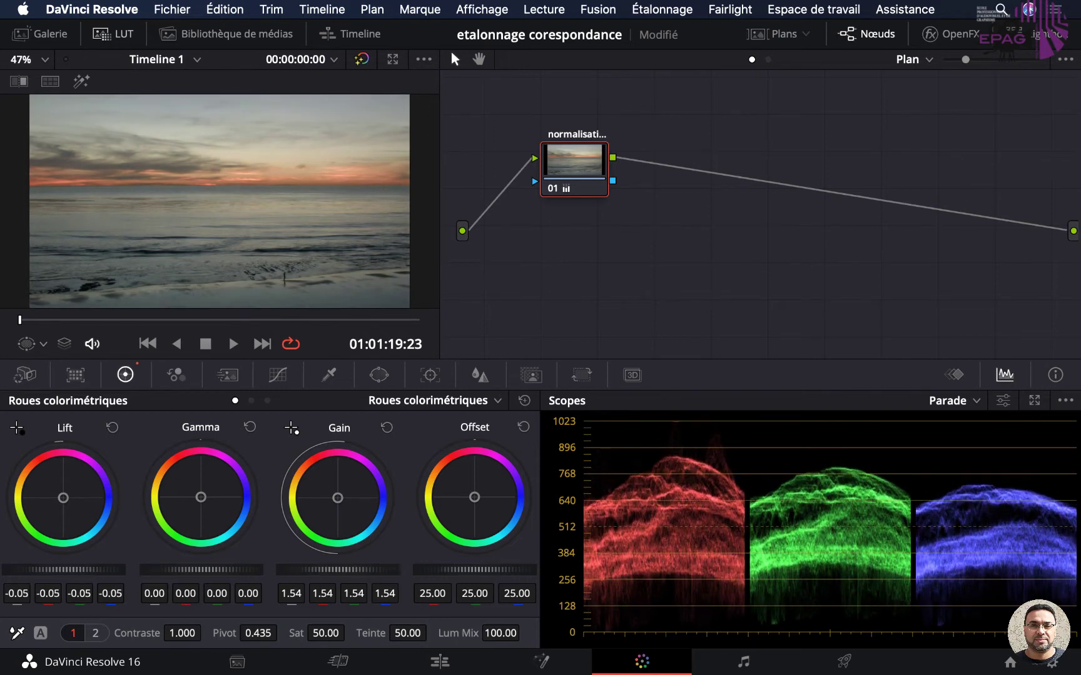
left_click_drag(338, 569, 350, 569)
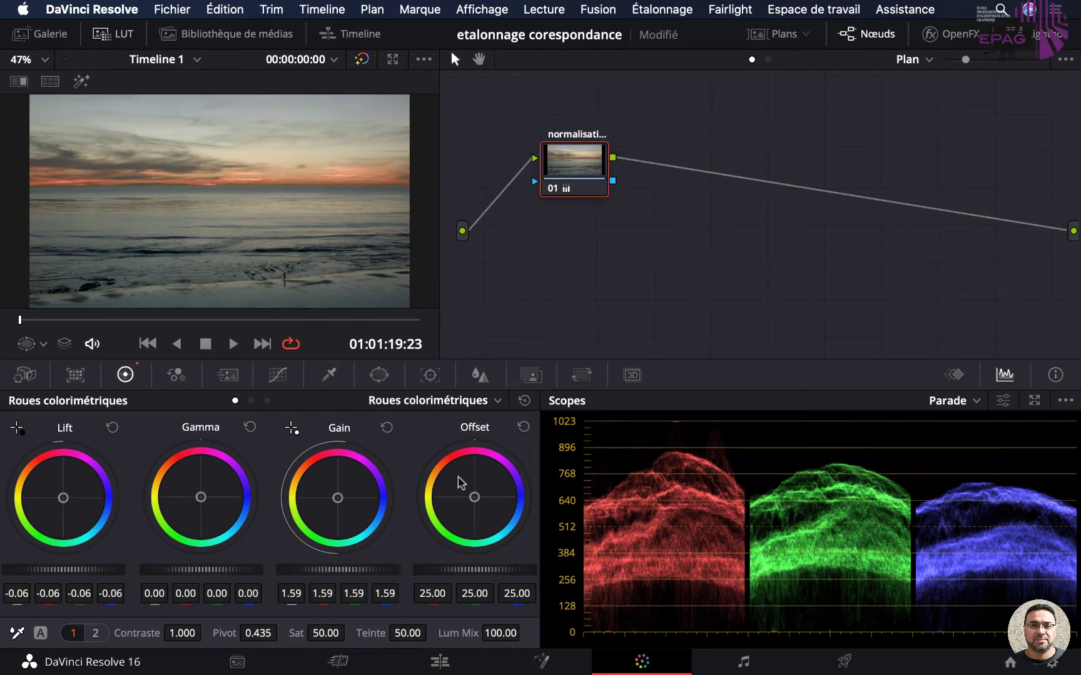
left_click_drag(338, 499, 338, 499)
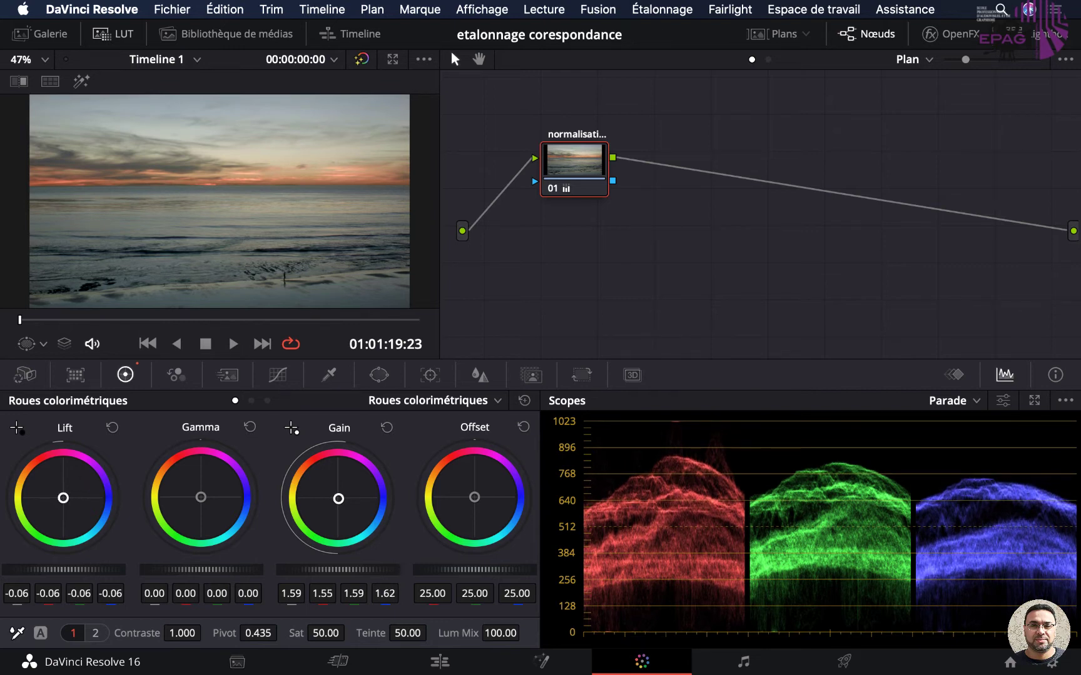
left_click_drag(111, 593, 107, 593)
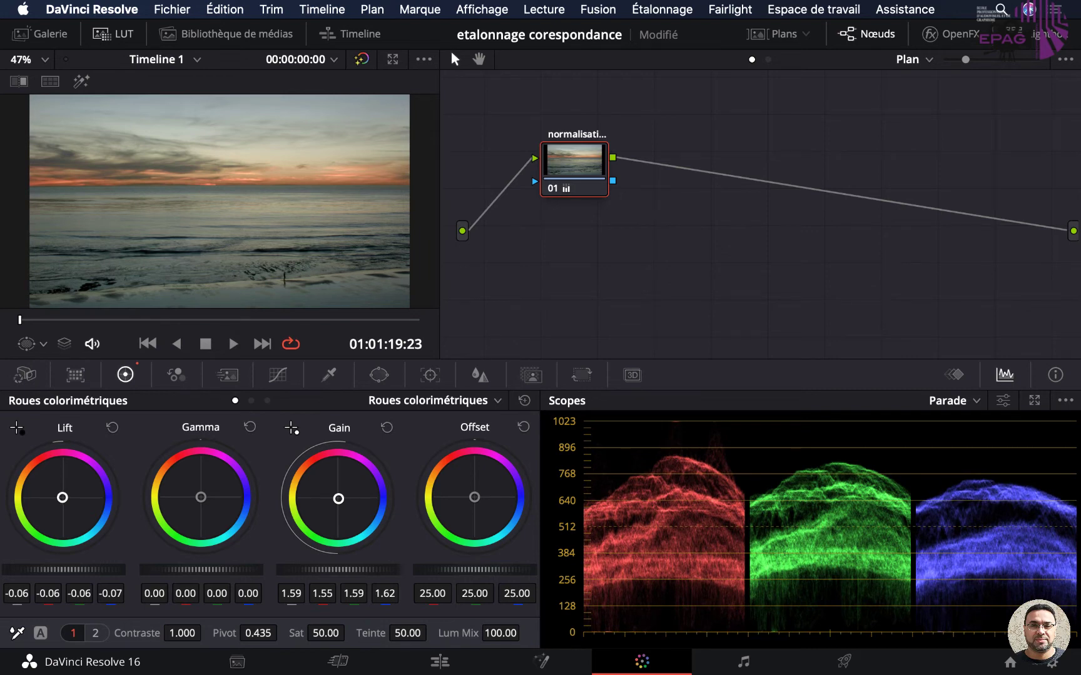
left_click_drag(339, 499, 341, 504)
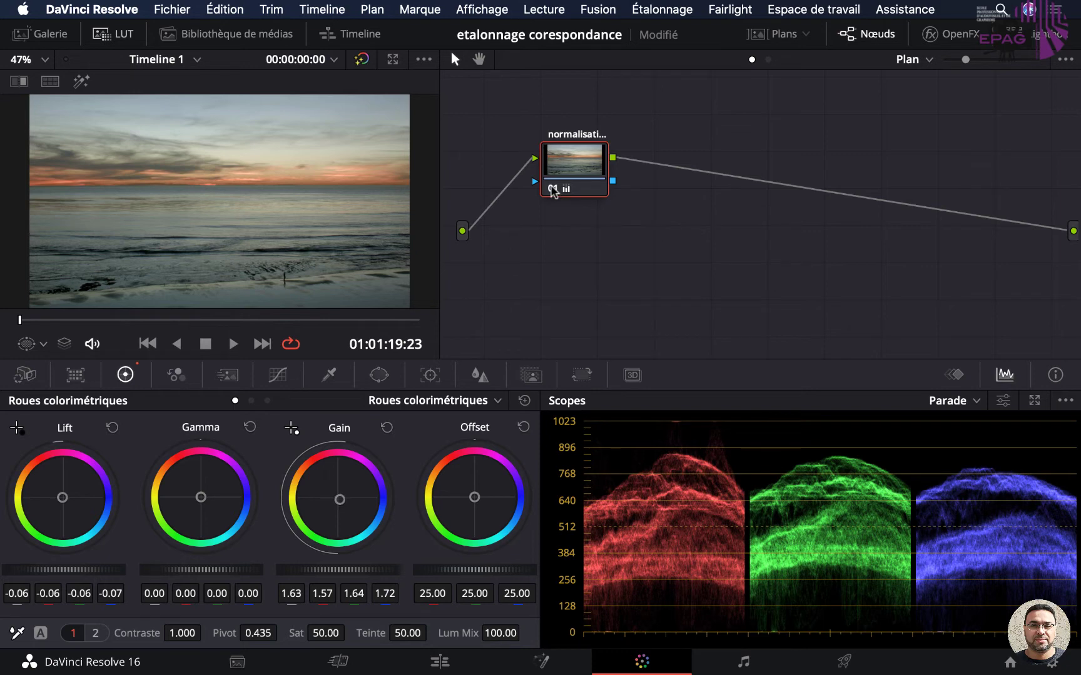
Toggle the normalisation node off and on to compare, then nudge it up in the graph
left_click(552, 190)
left_click(552, 189)
left_click_drag(572, 155, 569, 146)
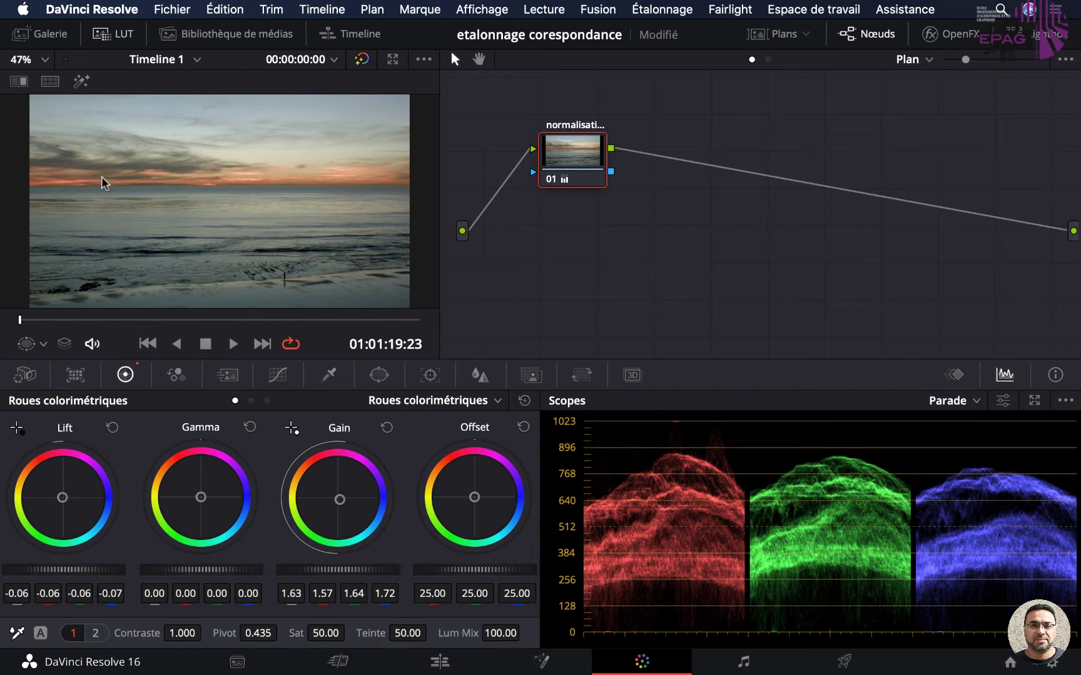
Add serial node 02 with Alt+S and label it 'secondaire'
right_click(565, 150)
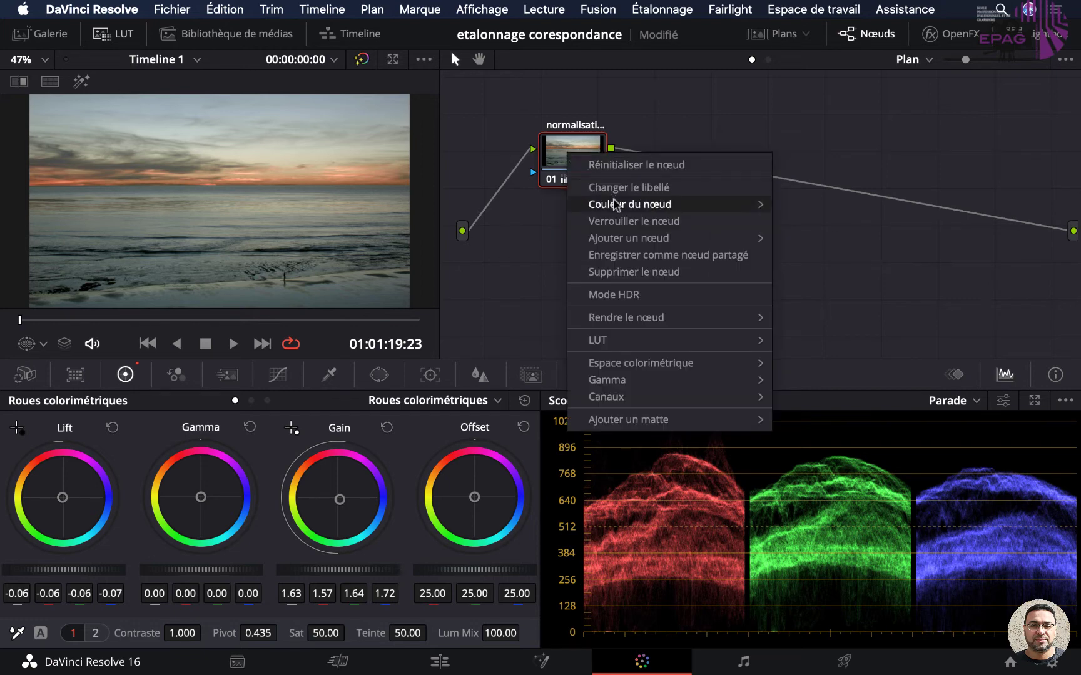
mouse_move(657, 239)
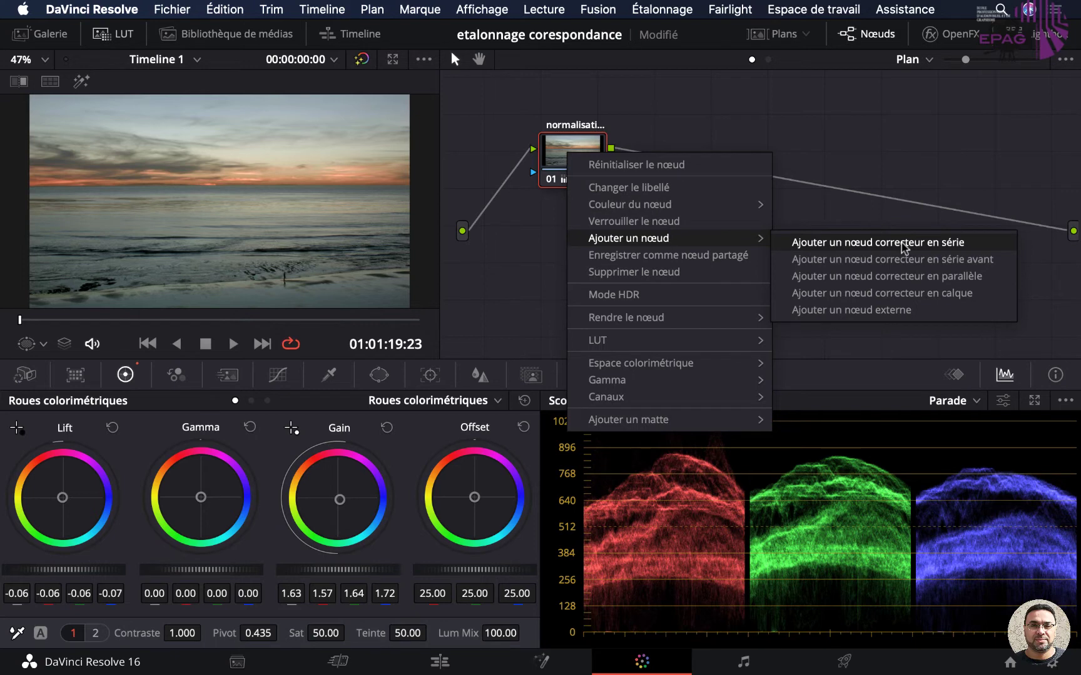
left_click(580, 135)
key("alt+s")
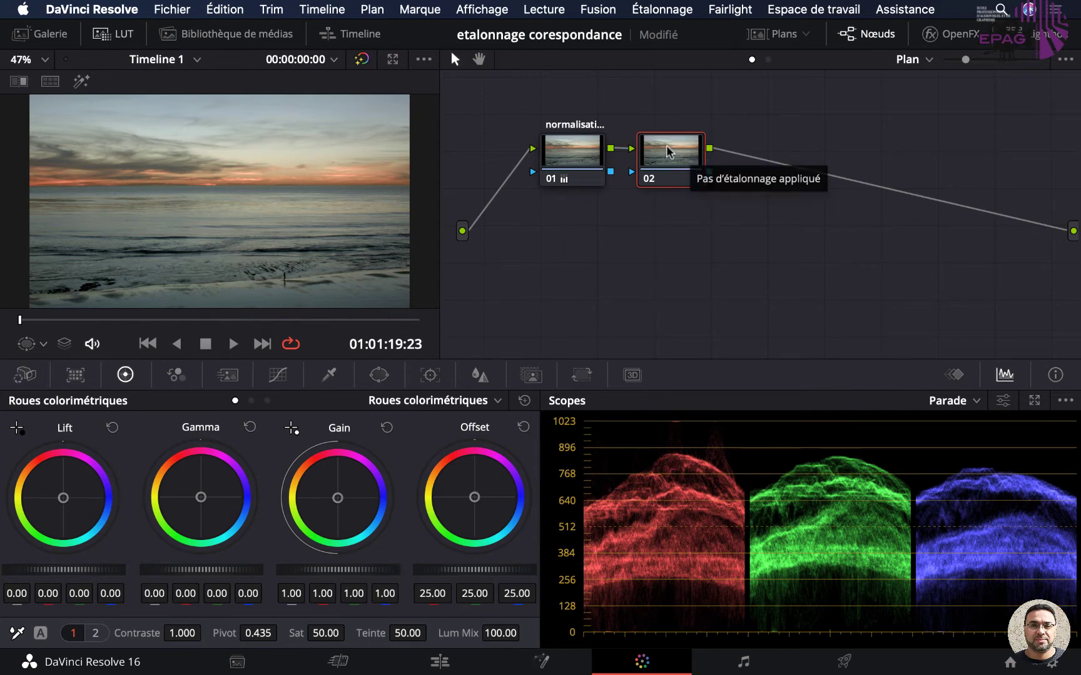
double_click(648, 125)
type("se")
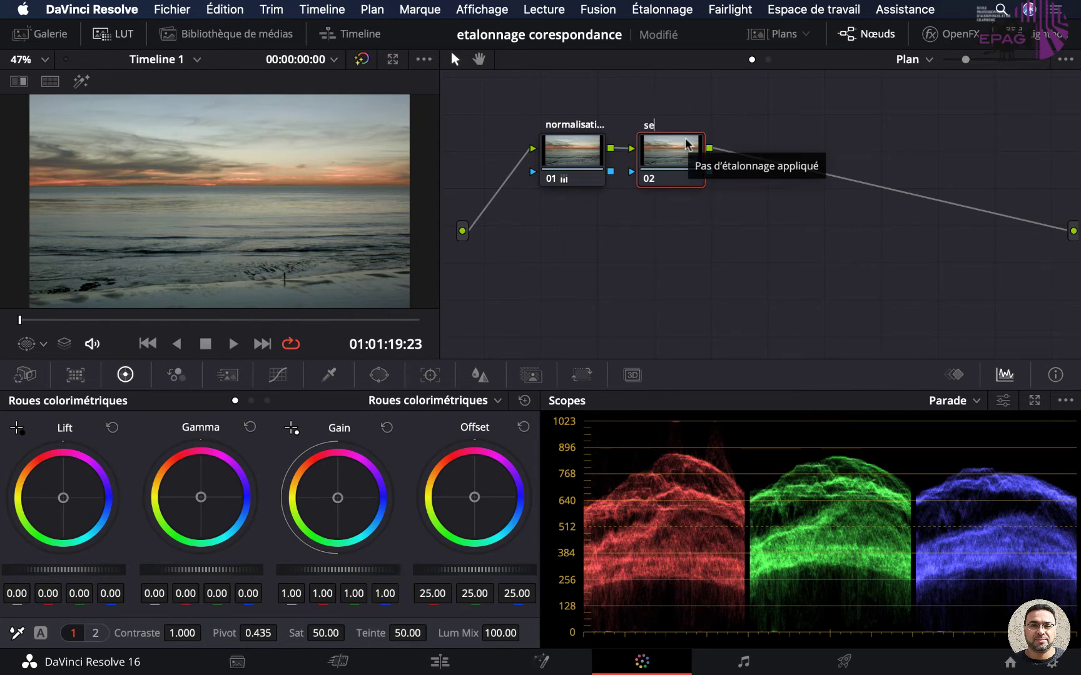
type("condaire")
key("Return")
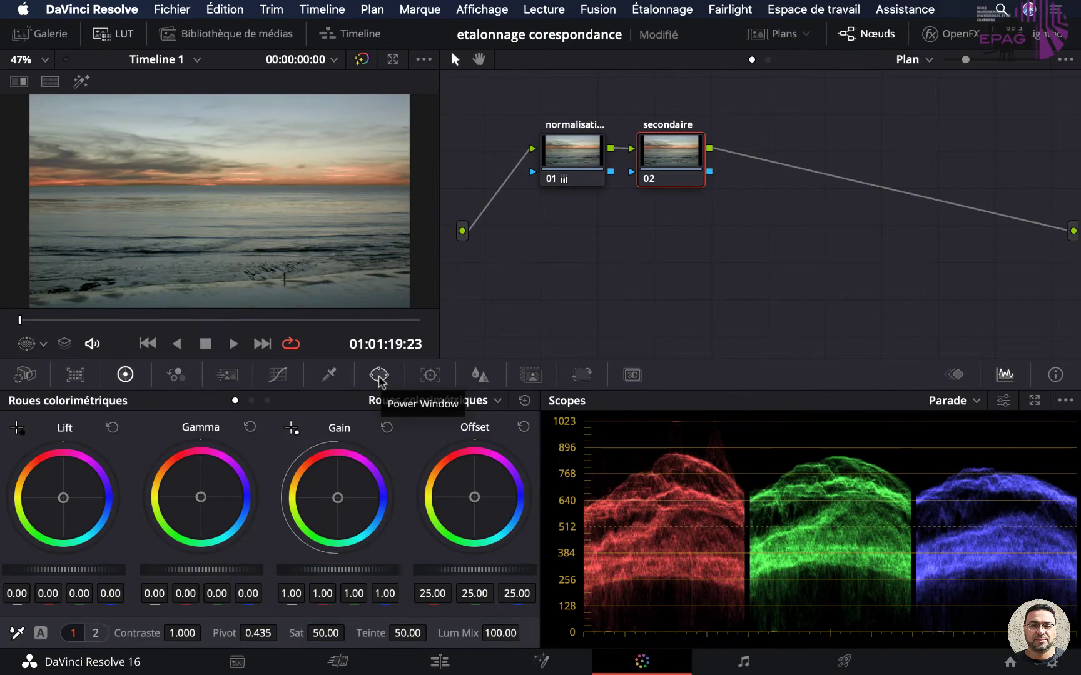
Enable a rectangular power window on node 02
left_click(378, 377)
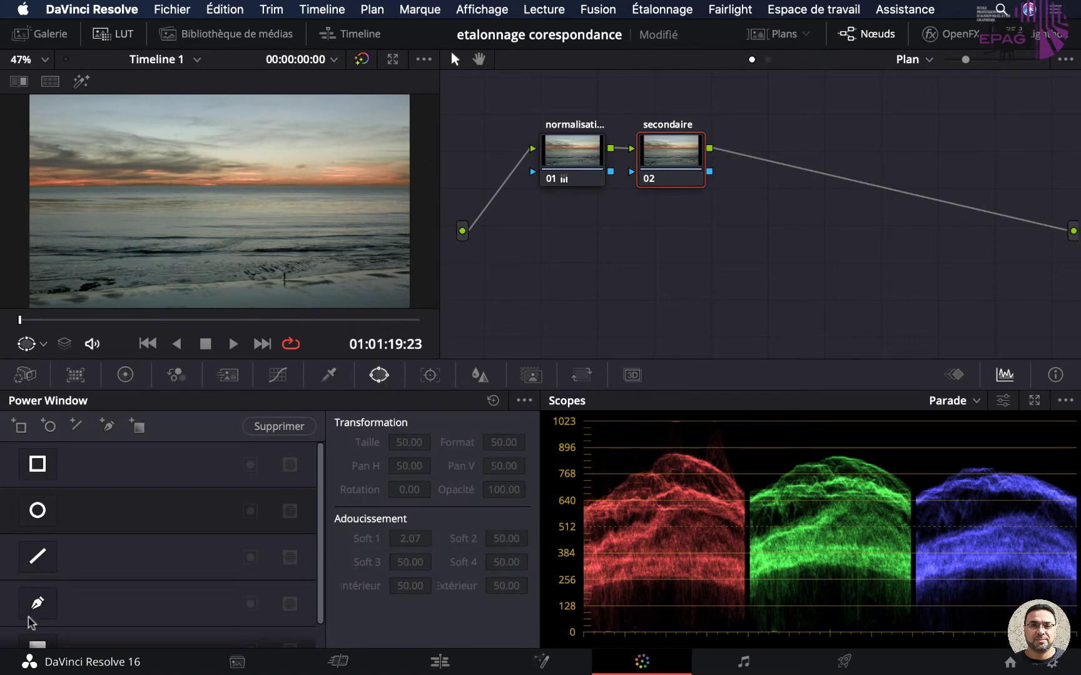
scroll(48, 565, "down", 1)
scroll(52, 568, "up", 1)
scroll(51, 563, "down", 1)
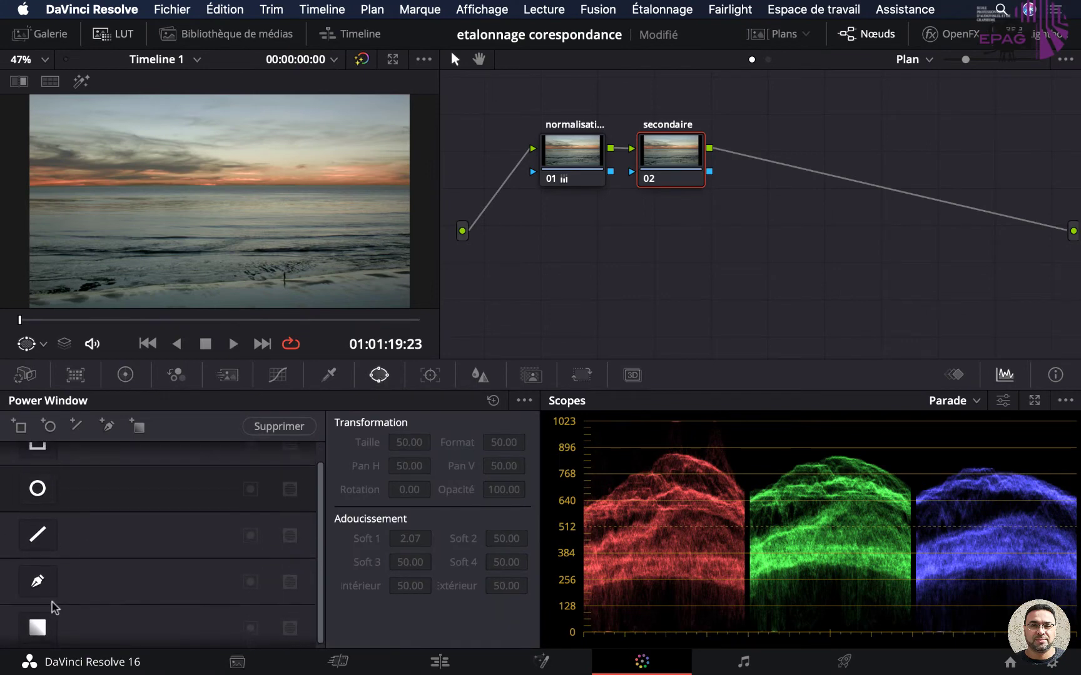
scroll(55, 519, "up", 1)
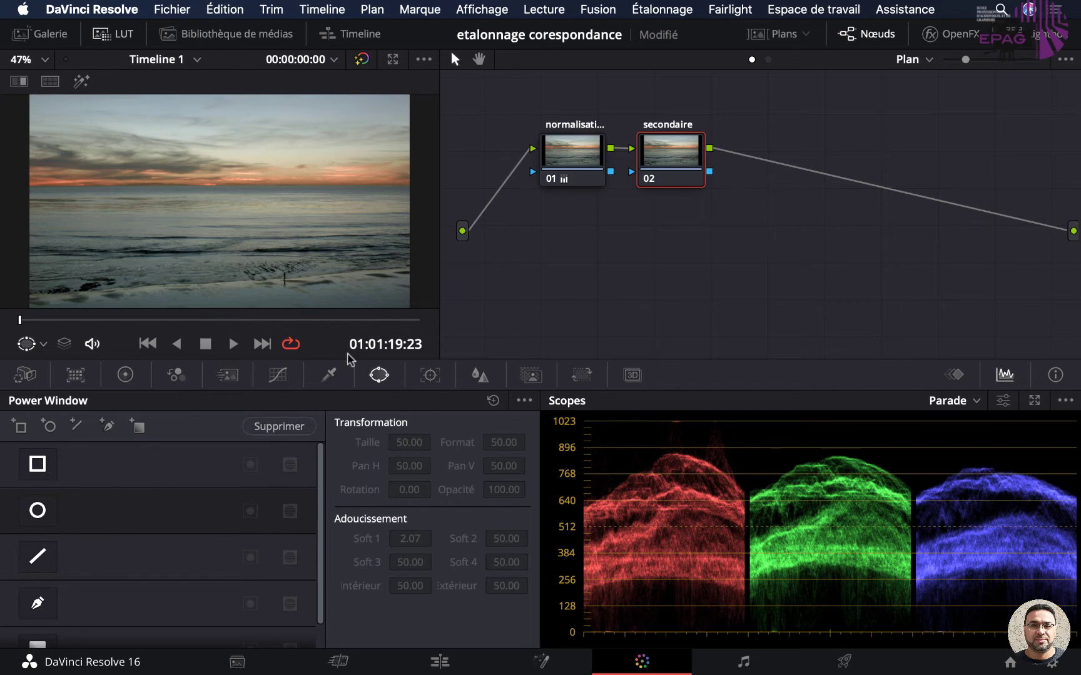
left_click(111, 473)
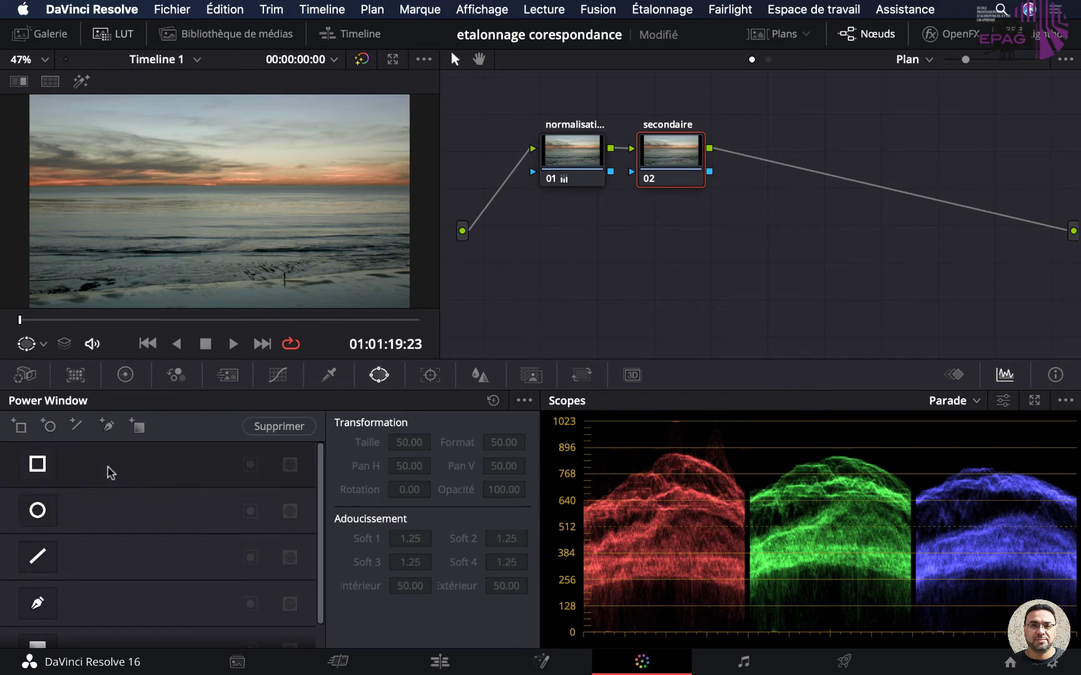
left_click(42, 471)
left_click(38, 466)
left_click(37, 465)
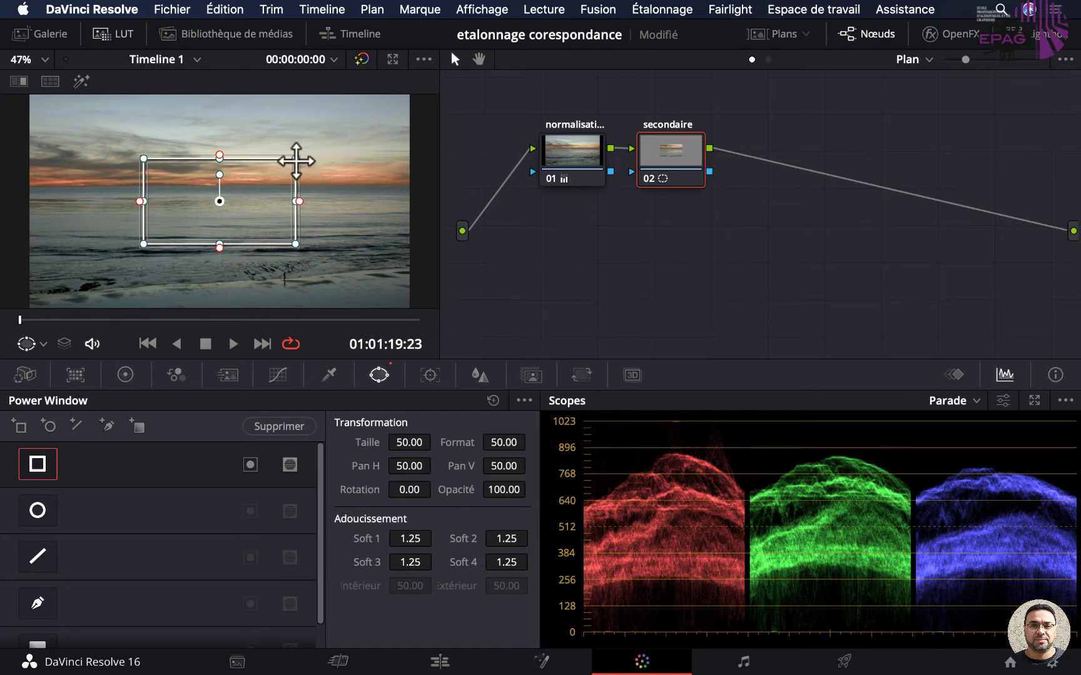
Drag the window's corners into a flat band stretched along the horizon
left_click_drag(296, 158, 414, 170)
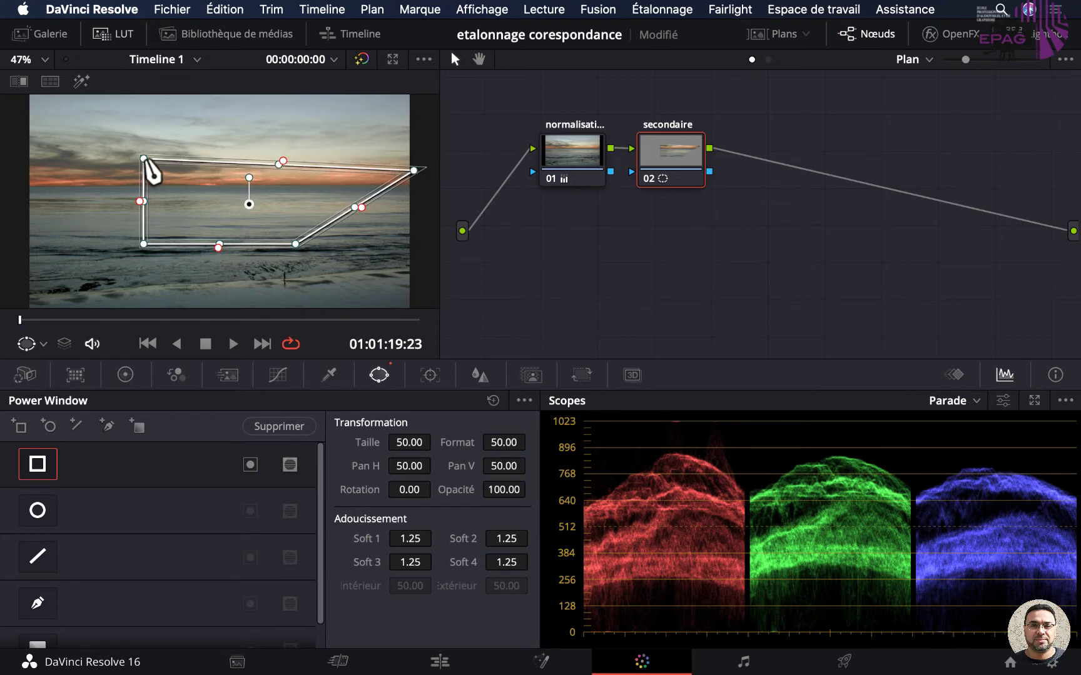
mouse_move(143, 159)
left_mouse_down()
mouse_move(55, 171)
mouse_move(27, 164)
left_mouse_up()
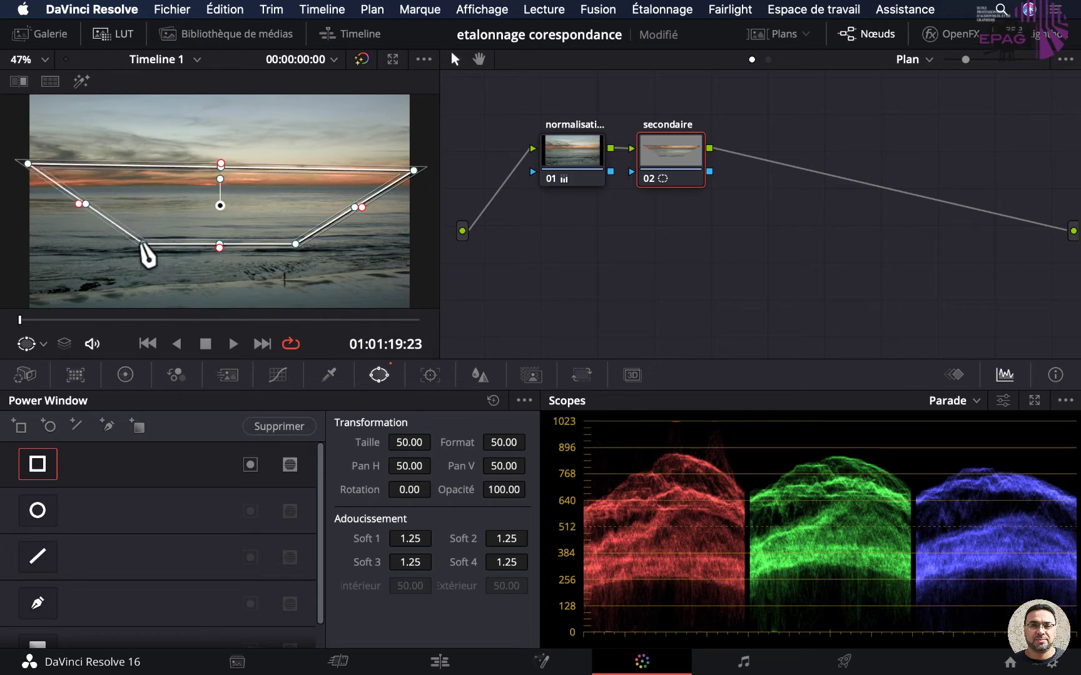
left_click_drag(144, 244, 28, 204)
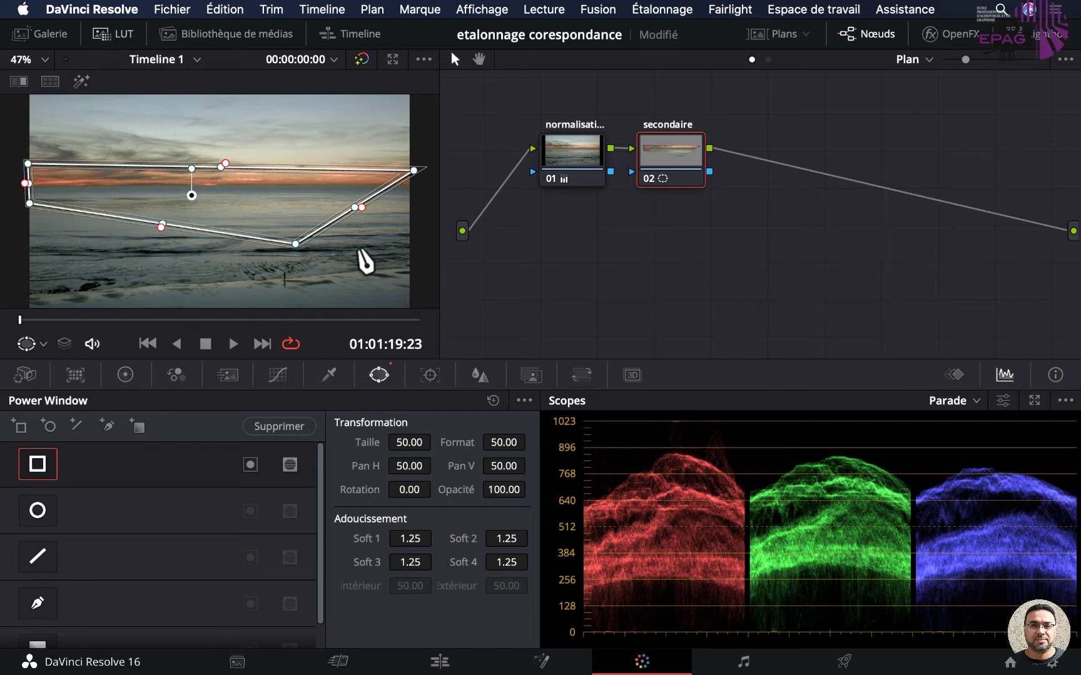
key("alt+f")
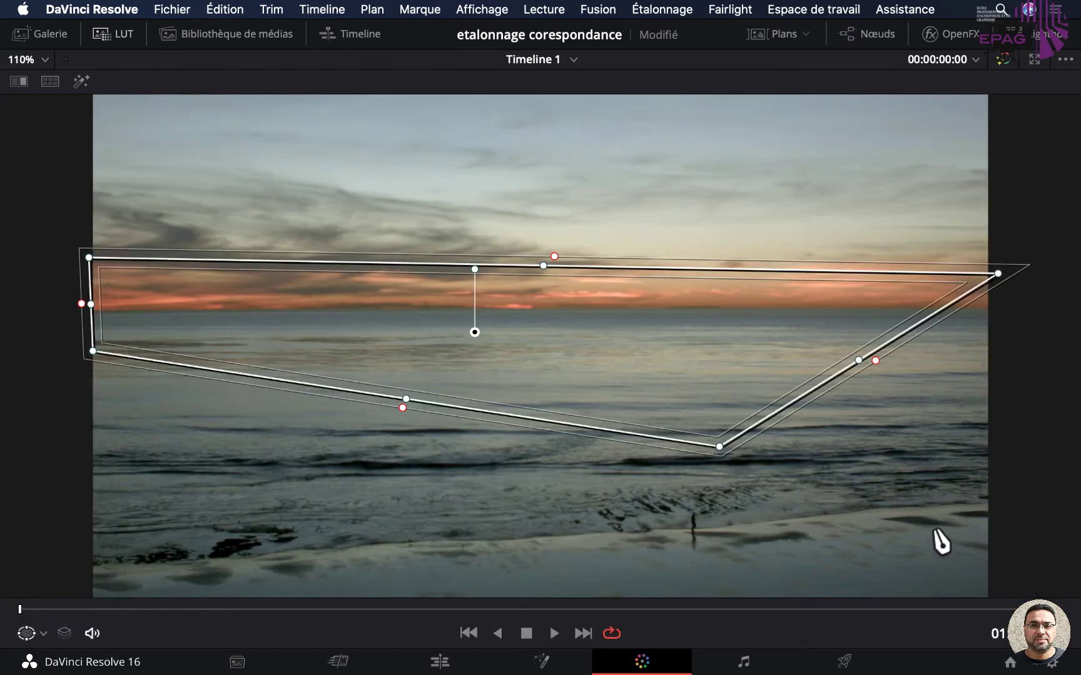
left_click_drag(719, 448, 1002, 340)
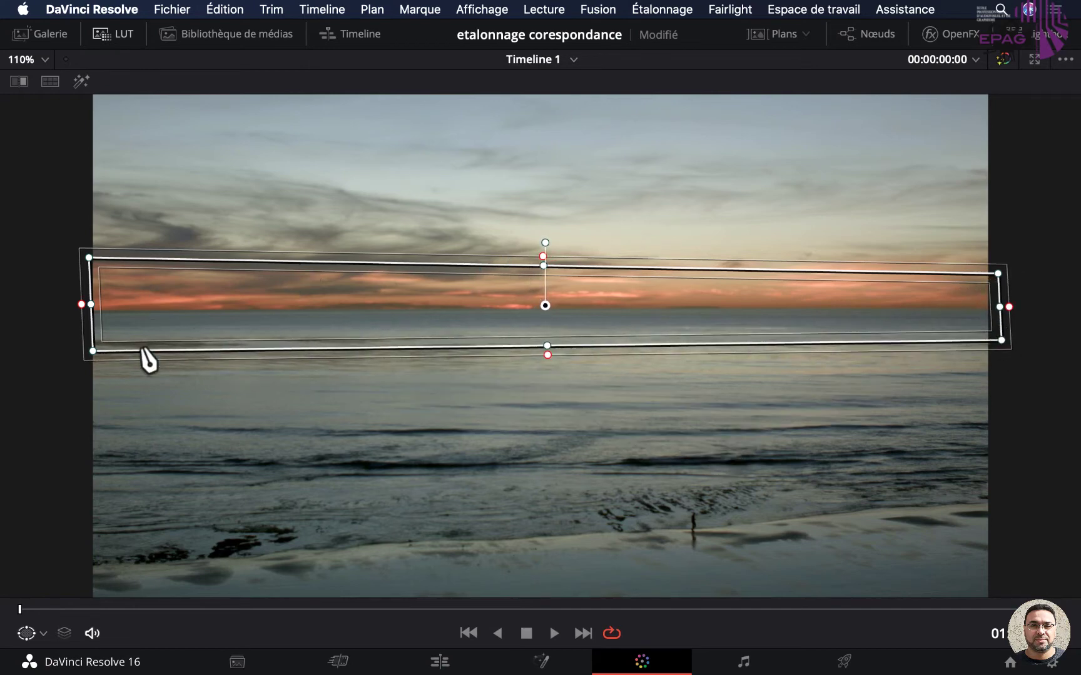
left_click_drag(92, 352, 90, 342)
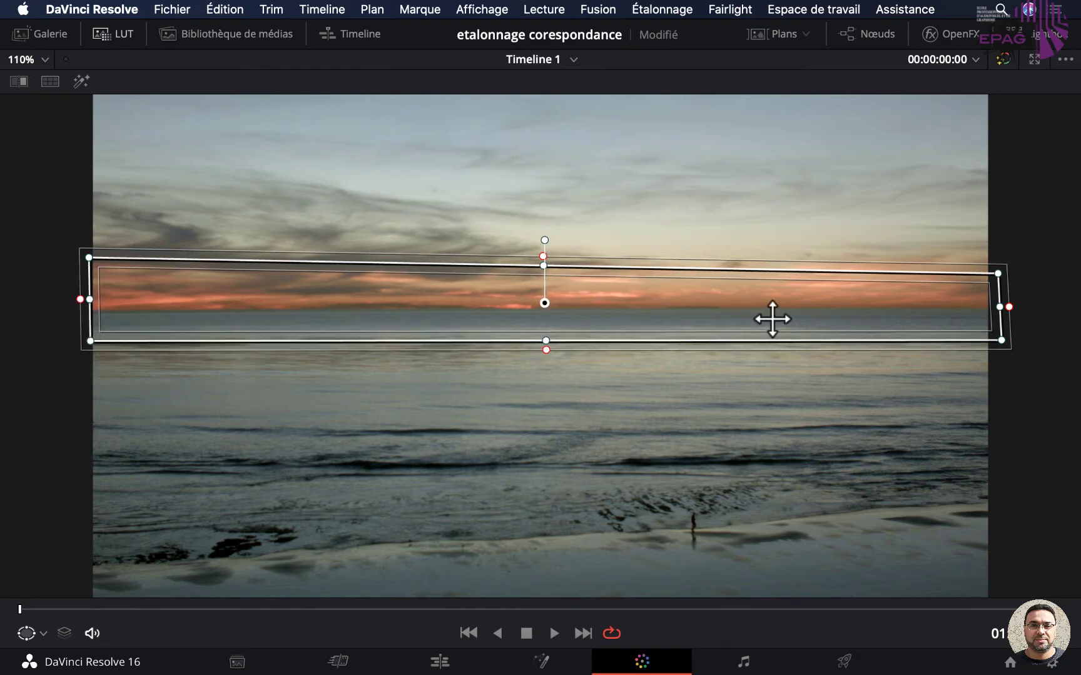
Save the project, widen the band's lower softness, and shift the window up slightly
key("super+s")
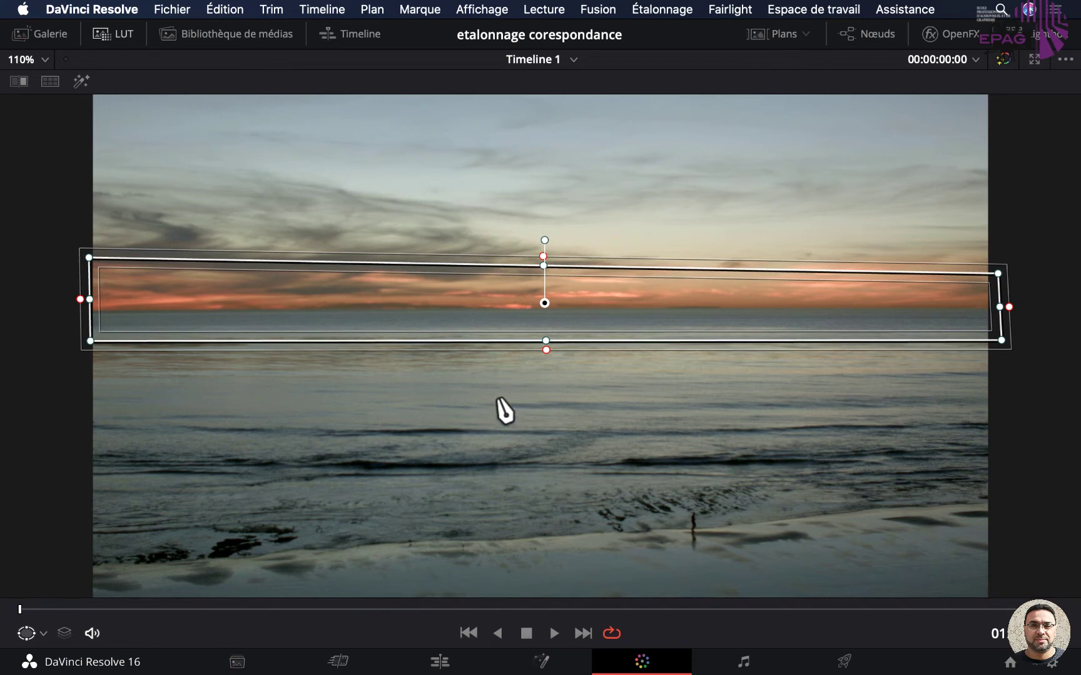
left_click_drag(546, 349, 547, 361)
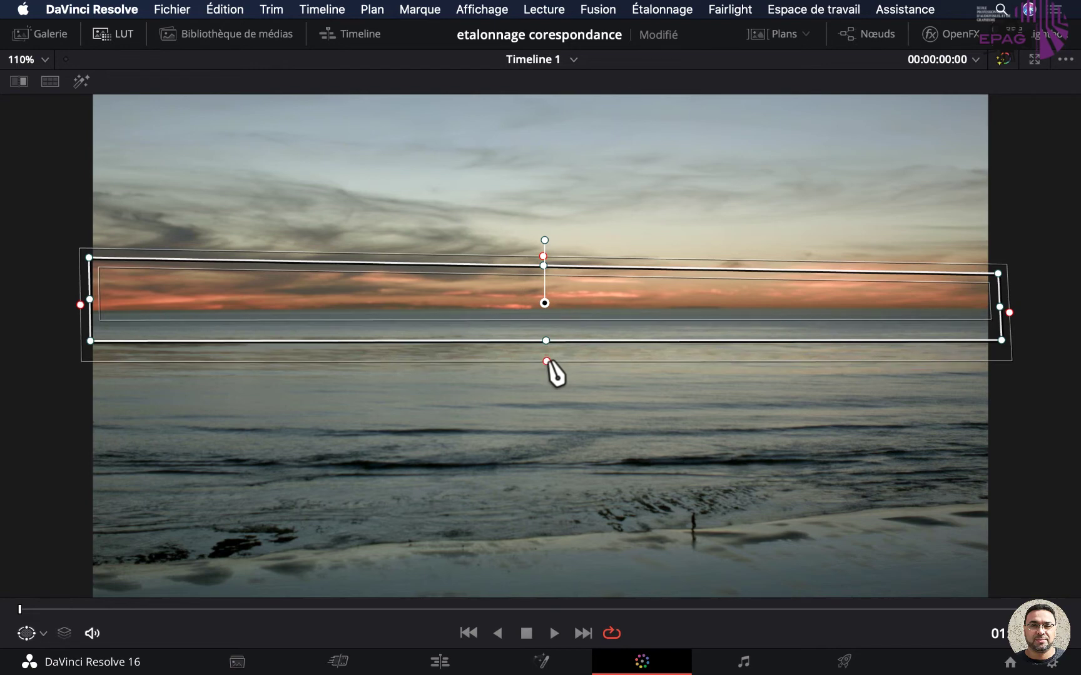
left_click_drag(553, 302, 544, 294)
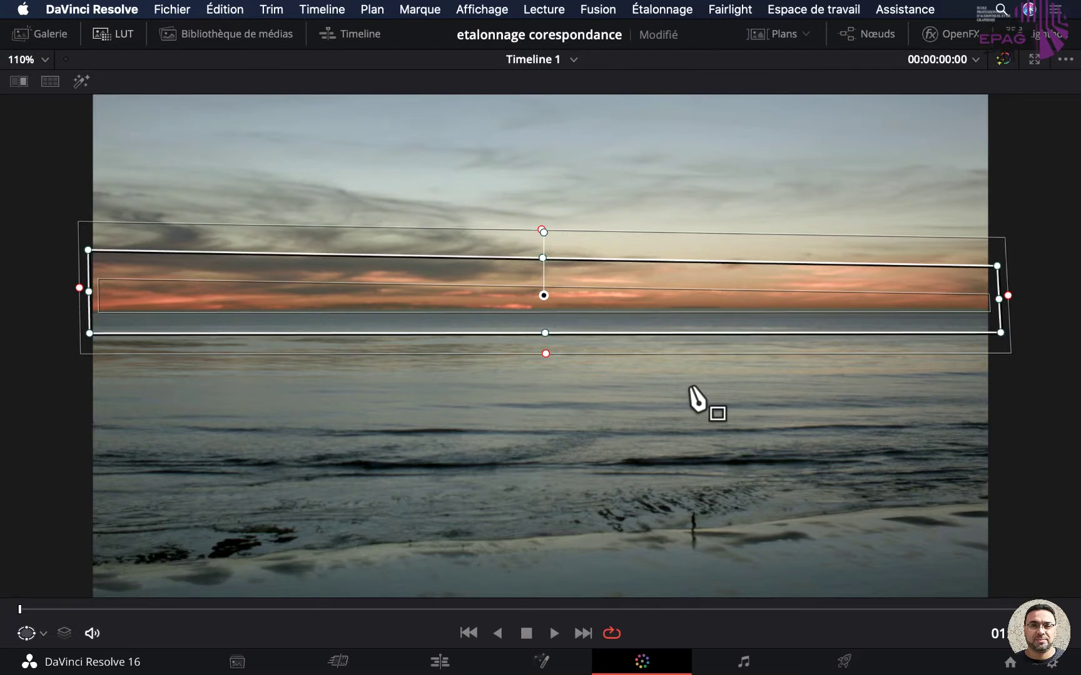
Leave the enlarged viewer, move the secondaire node up and right, and show the custom curves
key("alt+f")
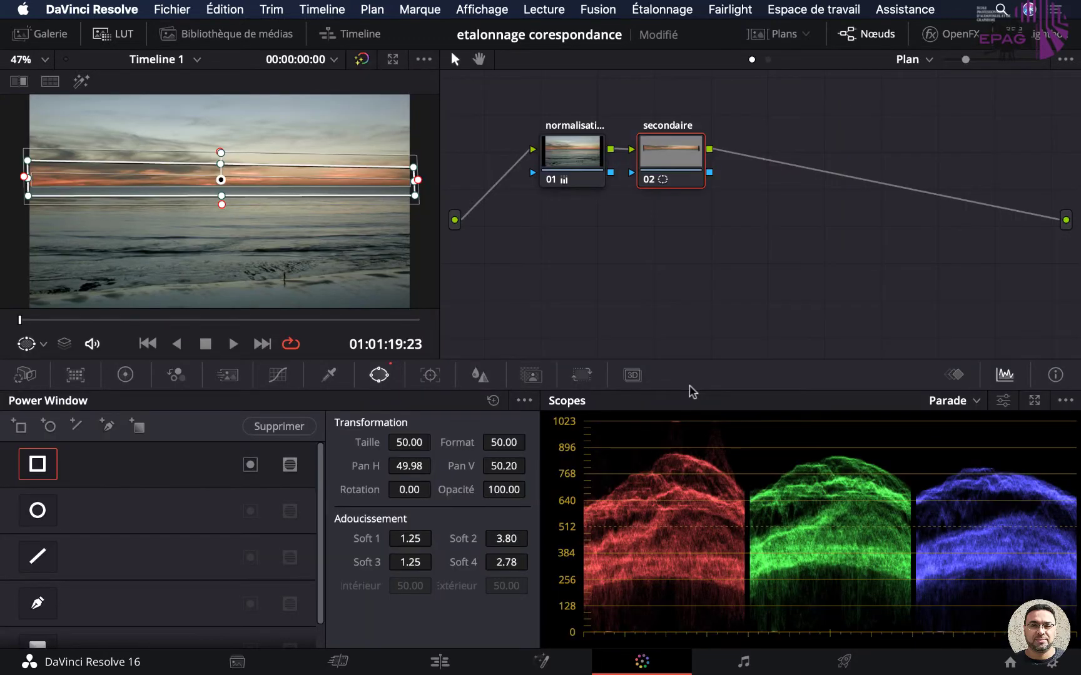
left_click_drag(668, 161, 687, 136)
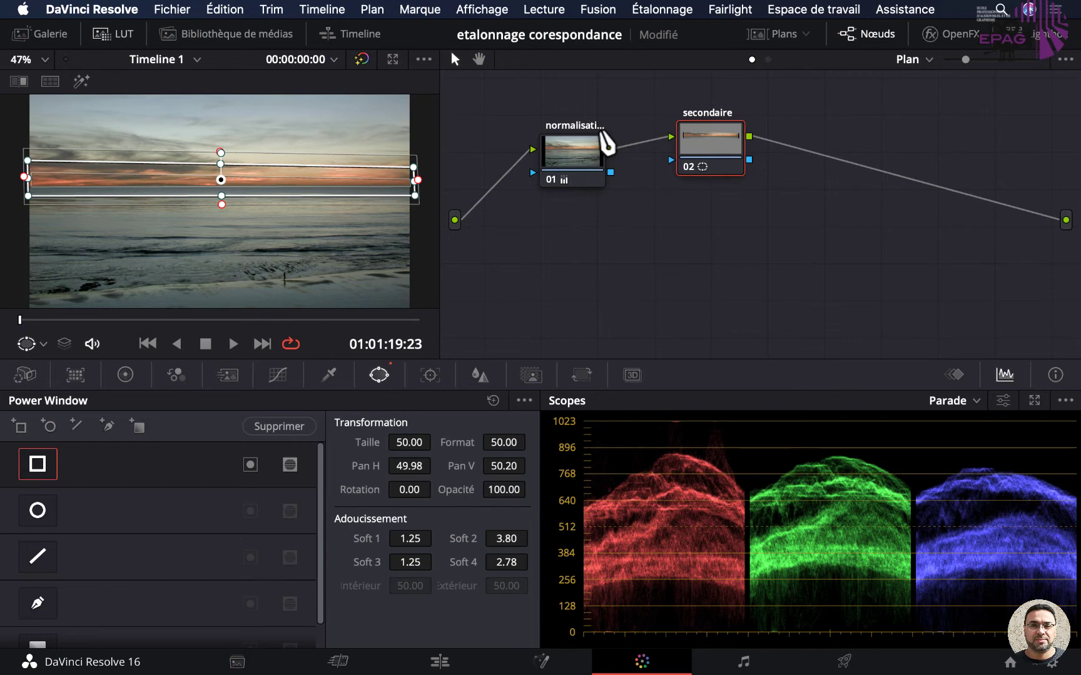
left_click(125, 375)
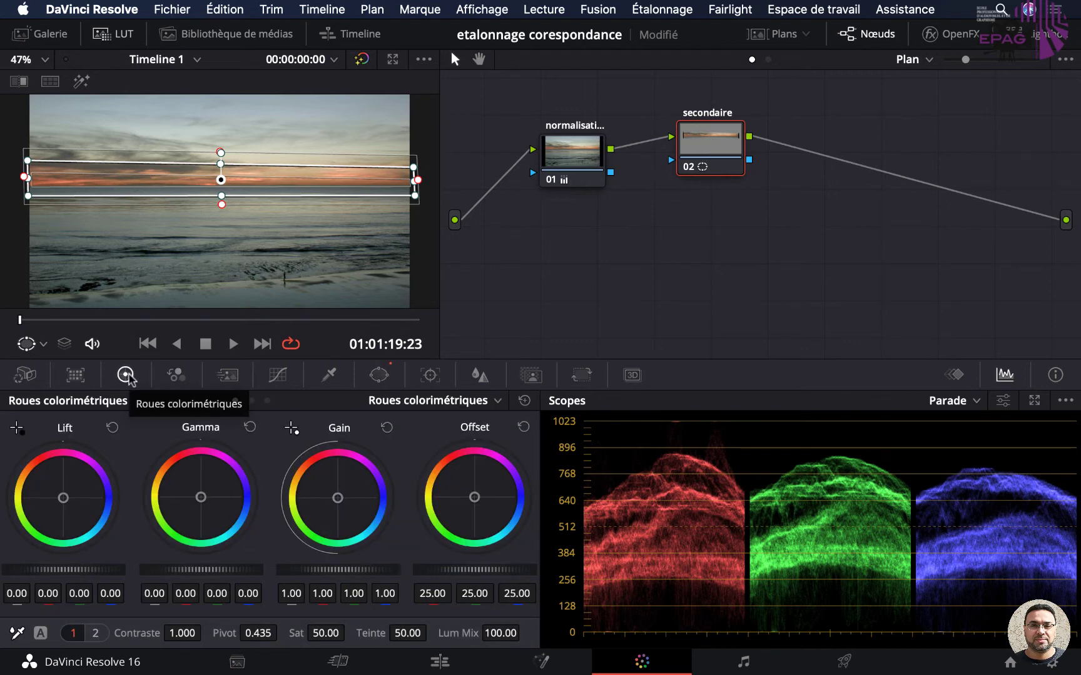
left_click(280, 376)
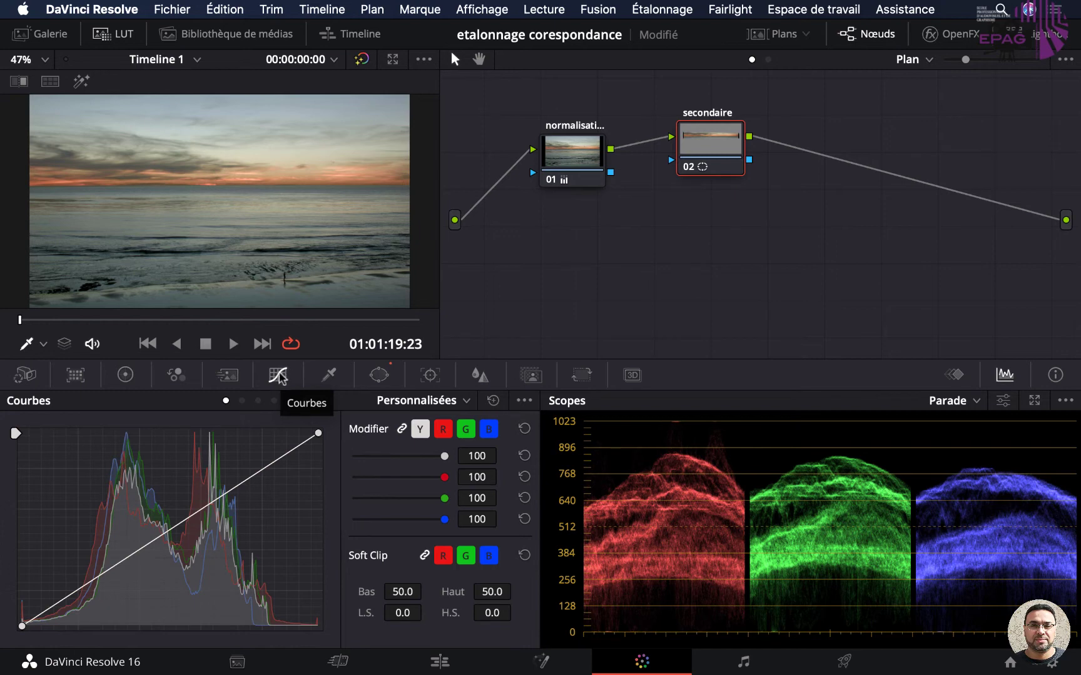
Warm the horizon with curves: raise red midtones, tweak green, and brighten luma slightly
left_click(443, 429)
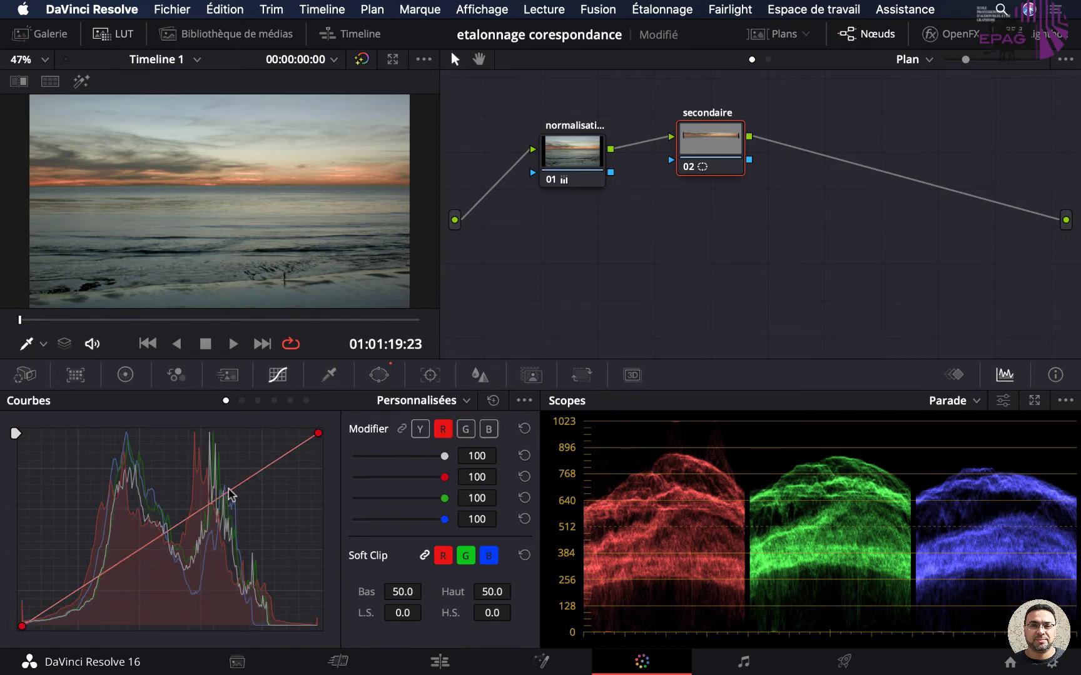
mouse_move(279, 461)
left_mouse_down()
mouse_move(248, 460)
mouse_move(216, 481)
mouse_move(224, 479)
left_mouse_up()
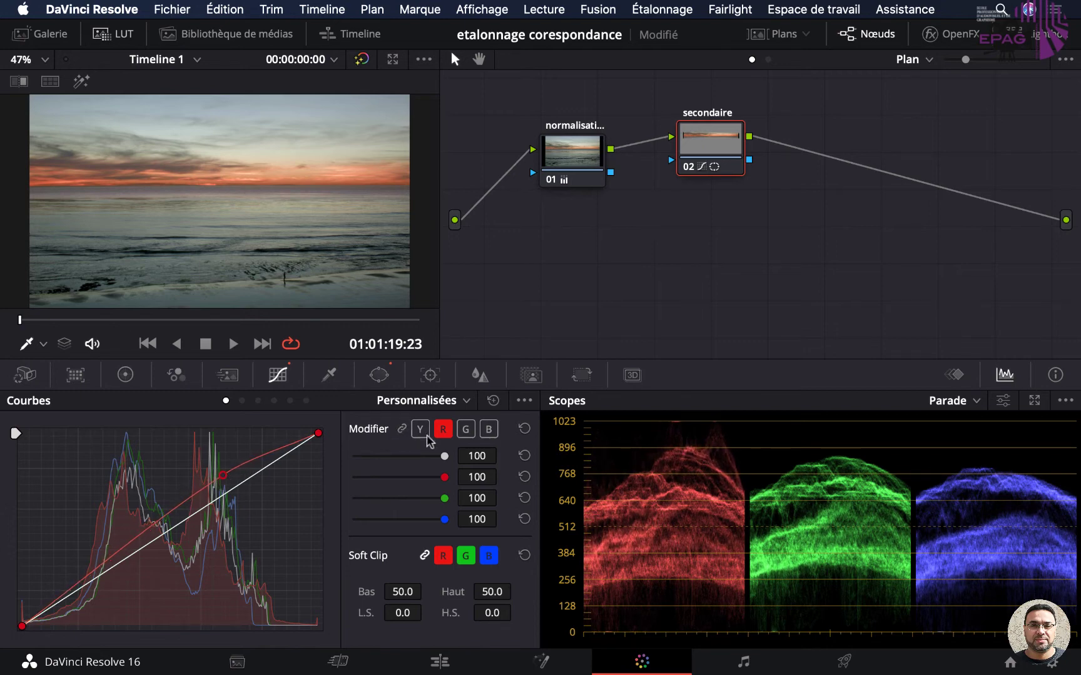
left_click(465, 430)
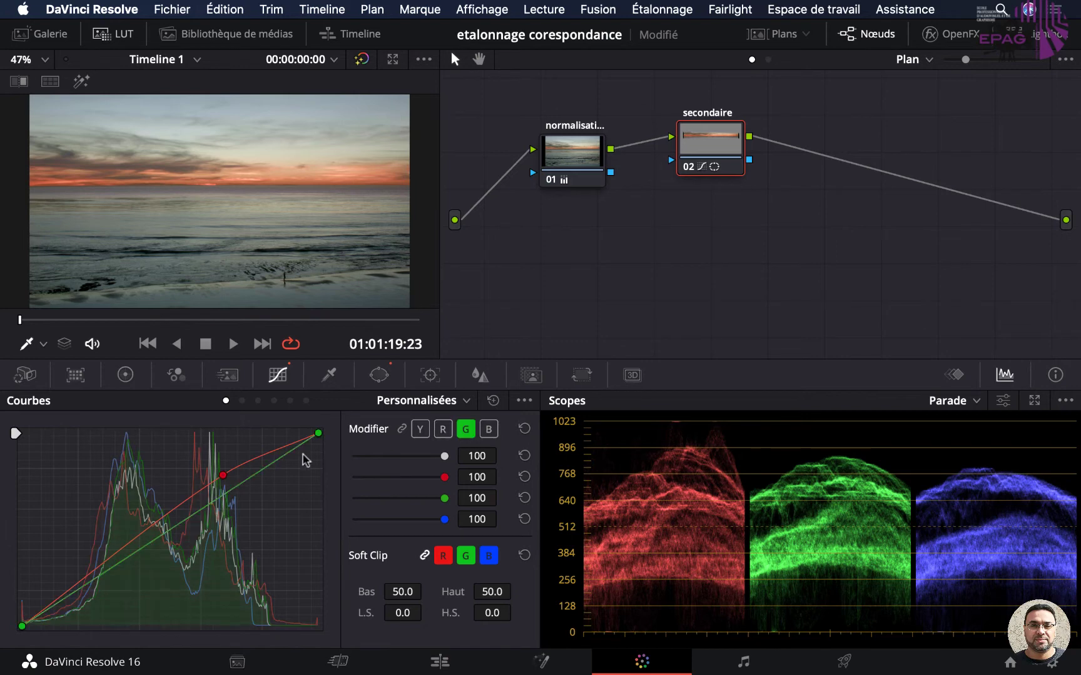
left_click_drag(227, 493, 223, 488)
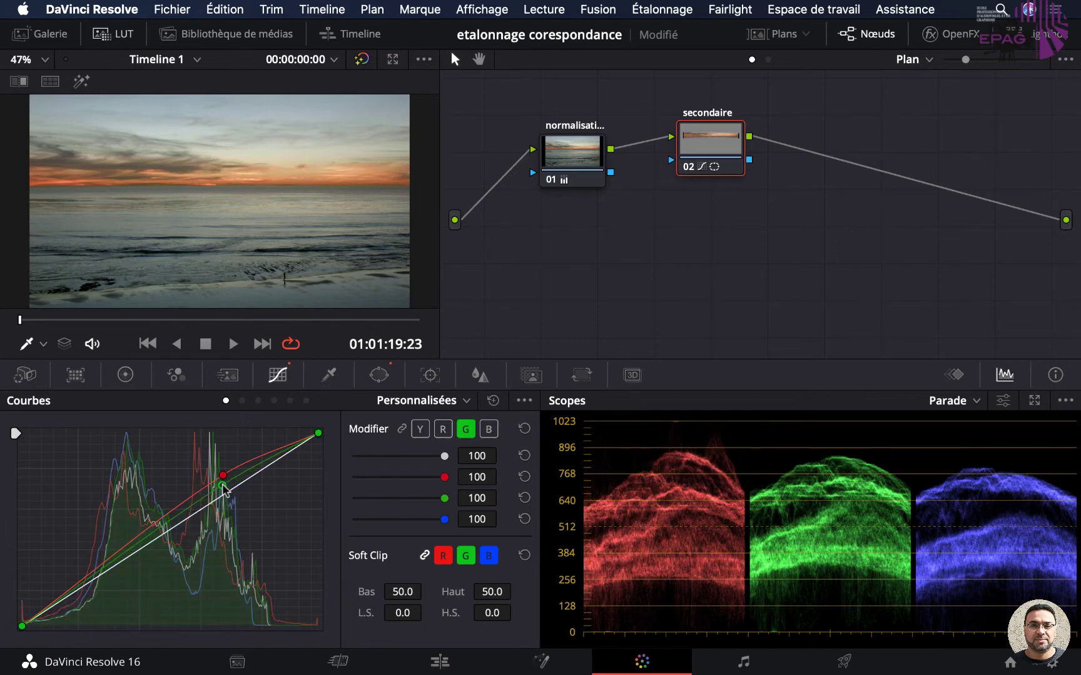
left_click_drag(225, 491, 226, 491)
left_click(419, 429)
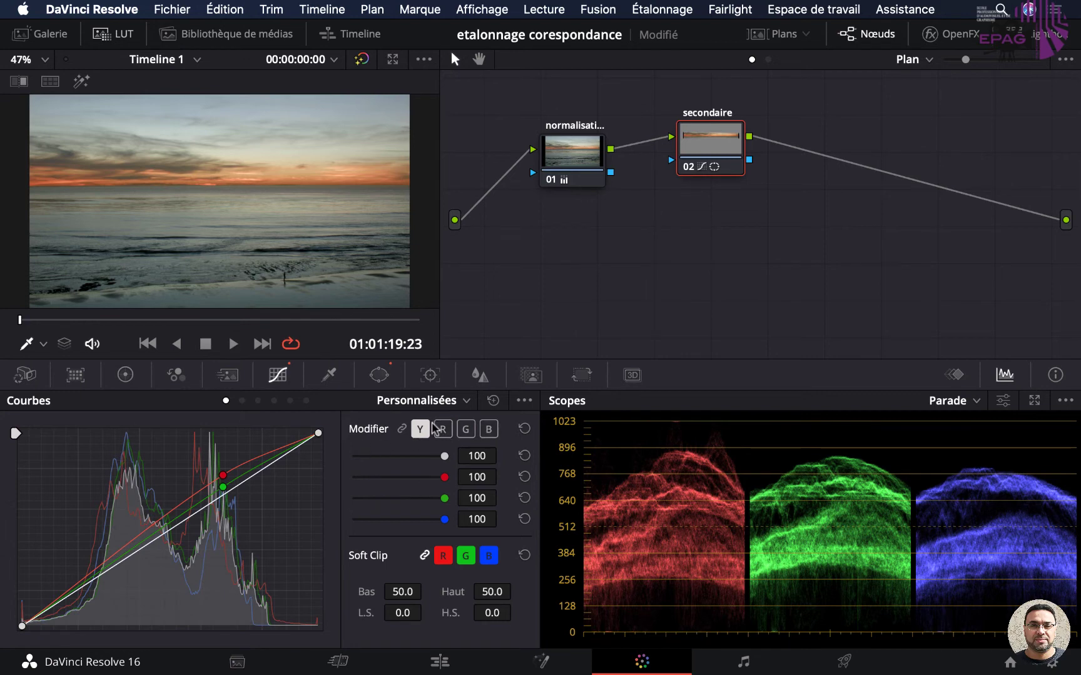
mouse_move(182, 521)
left_mouse_down()
mouse_move(173, 518)
mouse_move(182, 525)
left_mouse_up()
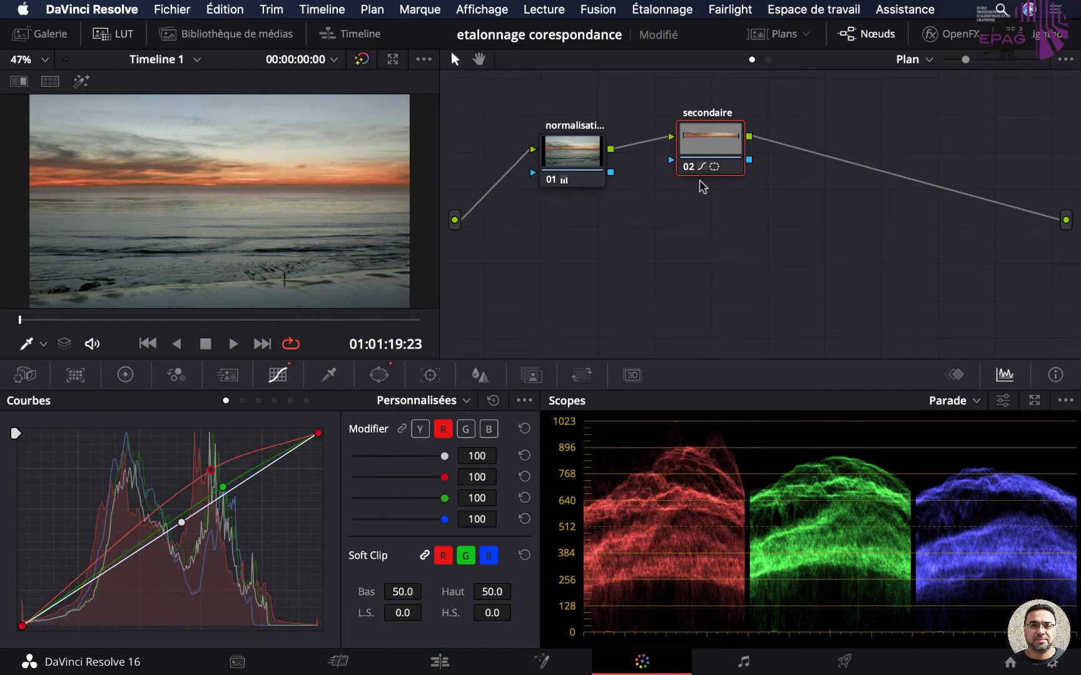
Toggle the secondaire node off and on repeatedly to compare the curve grade
left_click(689, 167)
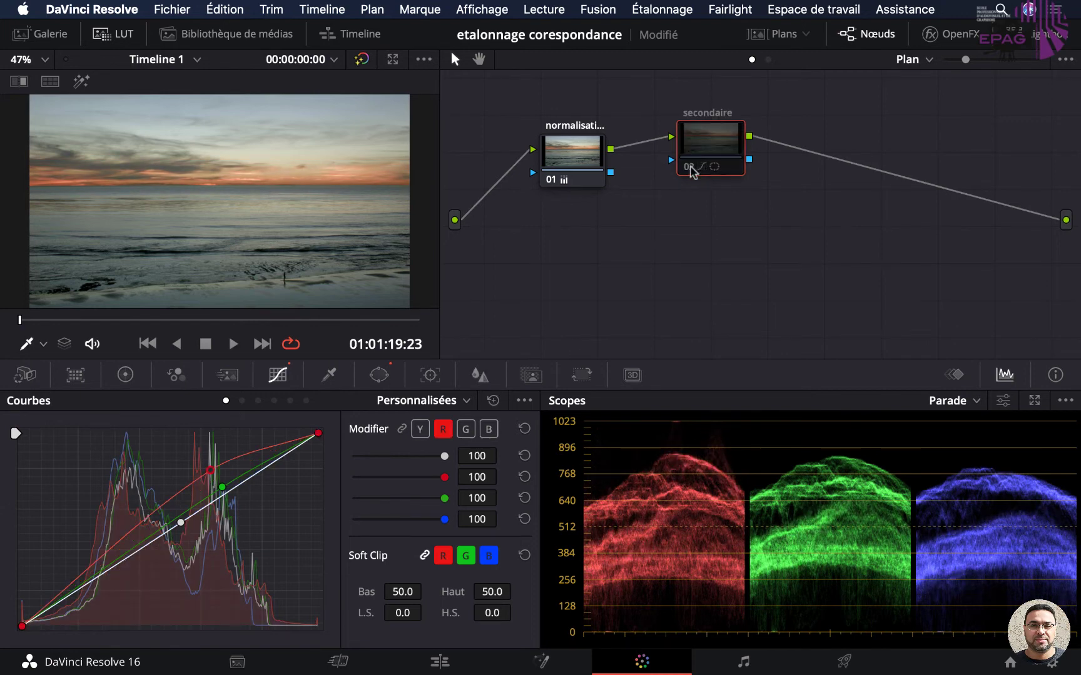
left_click(689, 167)
left_click(689, 167)
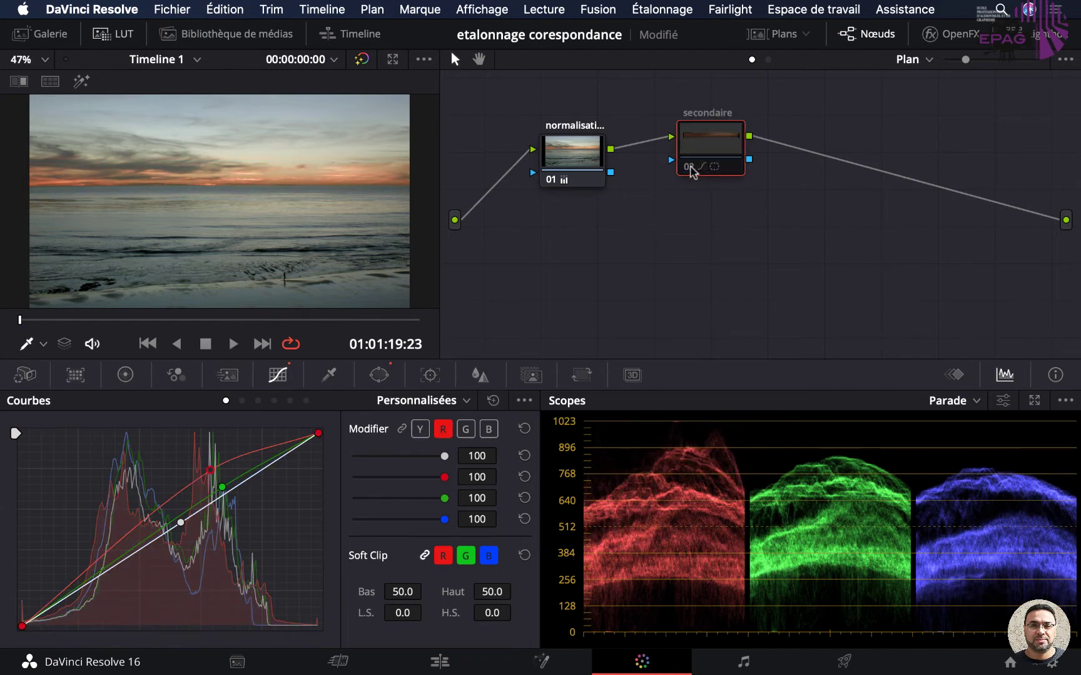
left_click(690, 168)
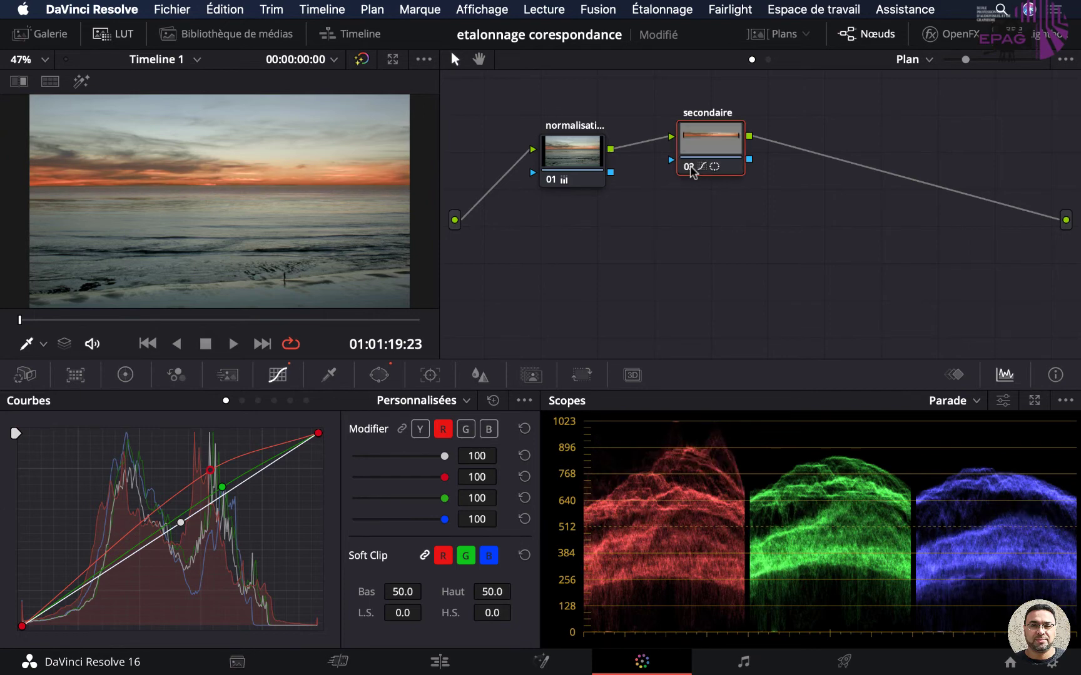
left_click(690, 169)
left_click(691, 168)
Review the green, blue and luma curves, then reset all curves to a straight line
left_click(465, 429)
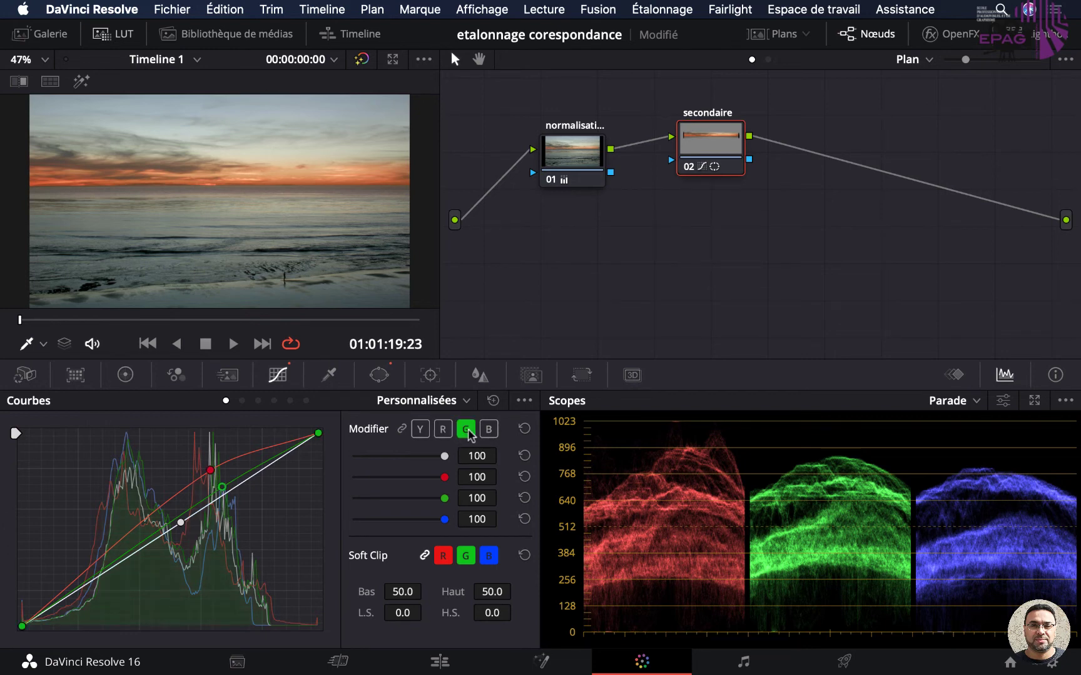
left_click(492, 430)
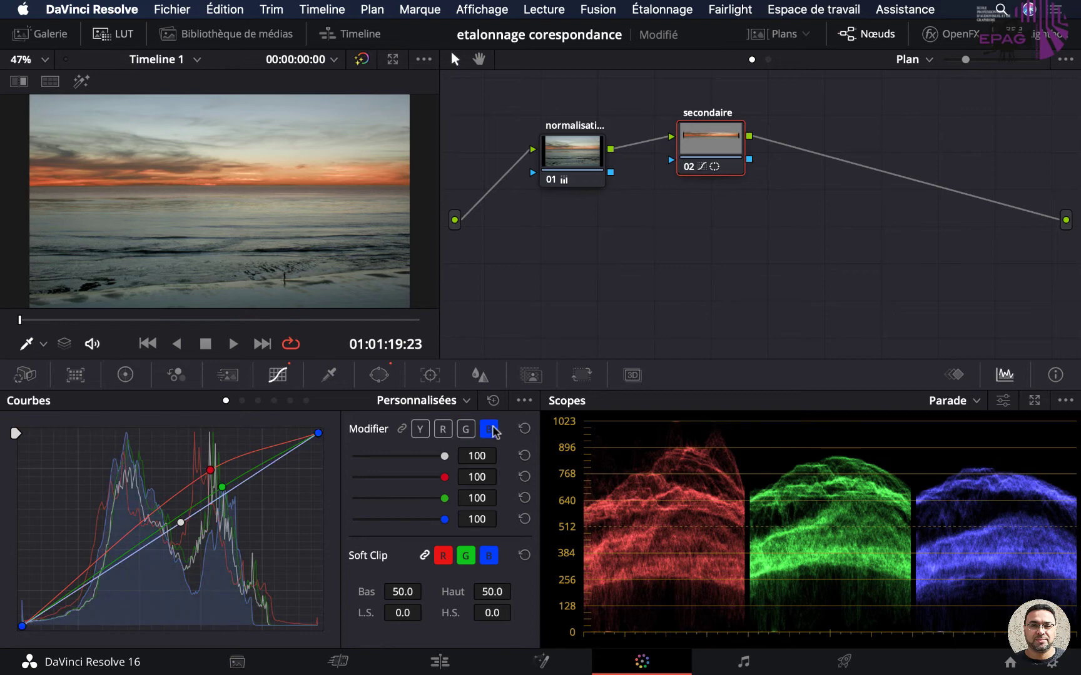
left_click(418, 430)
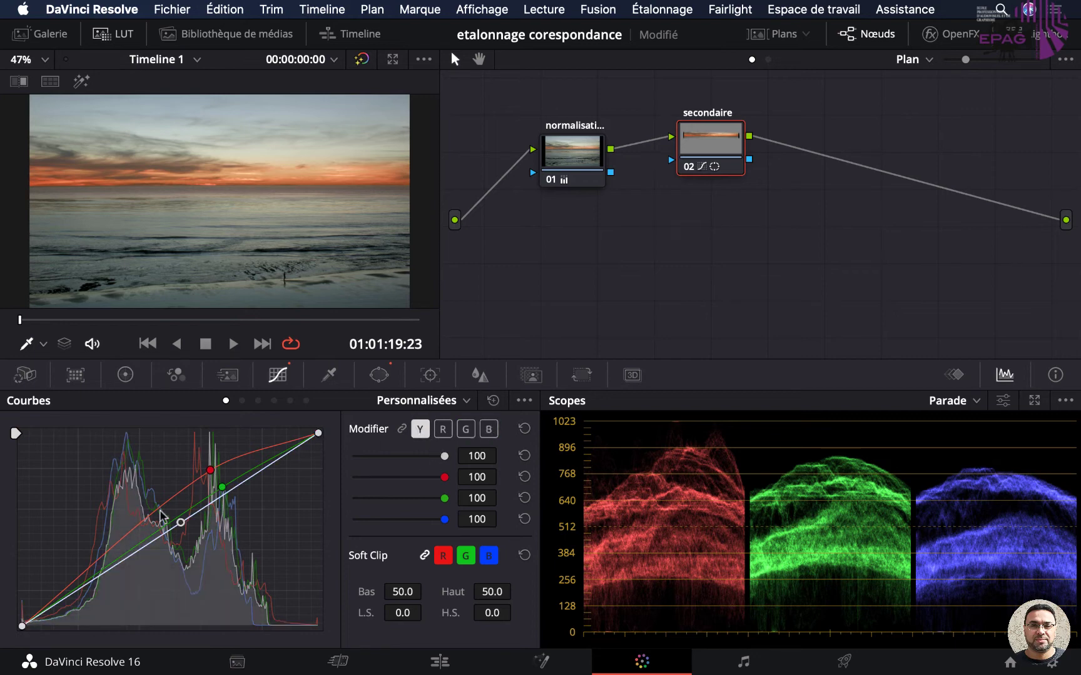
left_click_drag(180, 524, 179, 528)
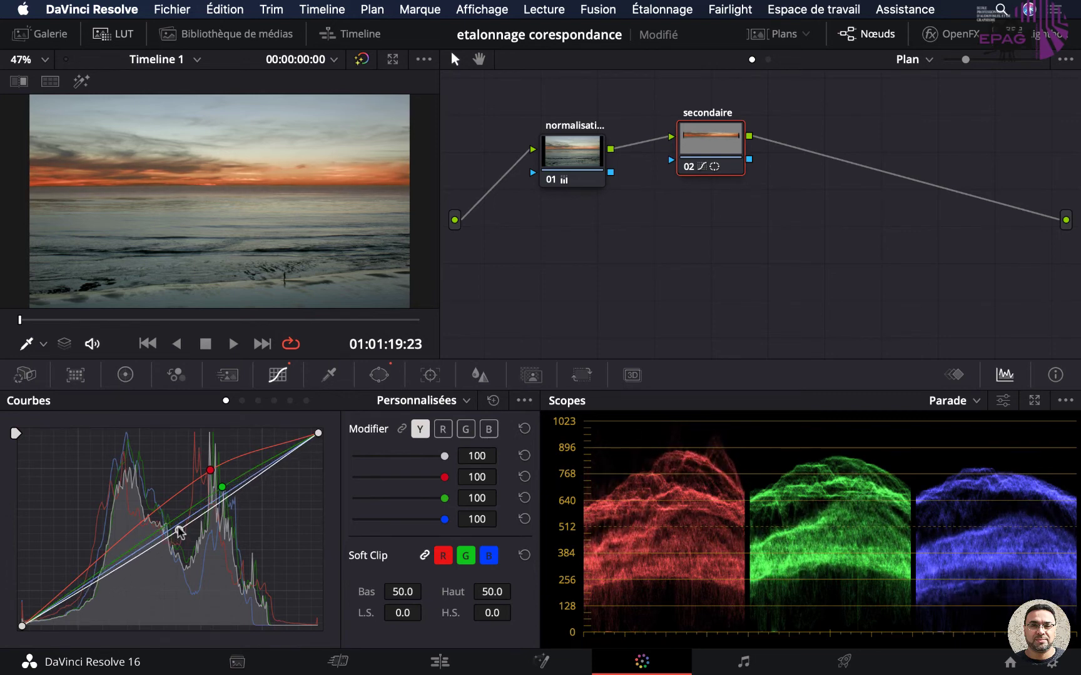
left_click(493, 401)
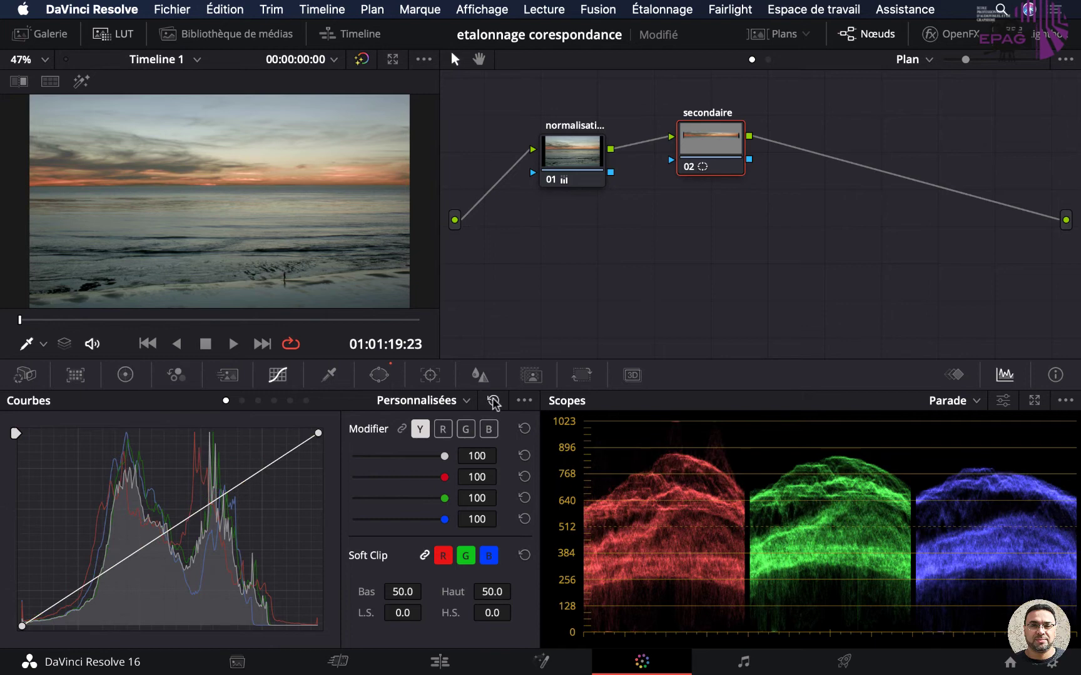
Push the secondaire Gain toward orange, nudge Gamma and Lift, and raise saturation to 53.60
left_click(125, 374)
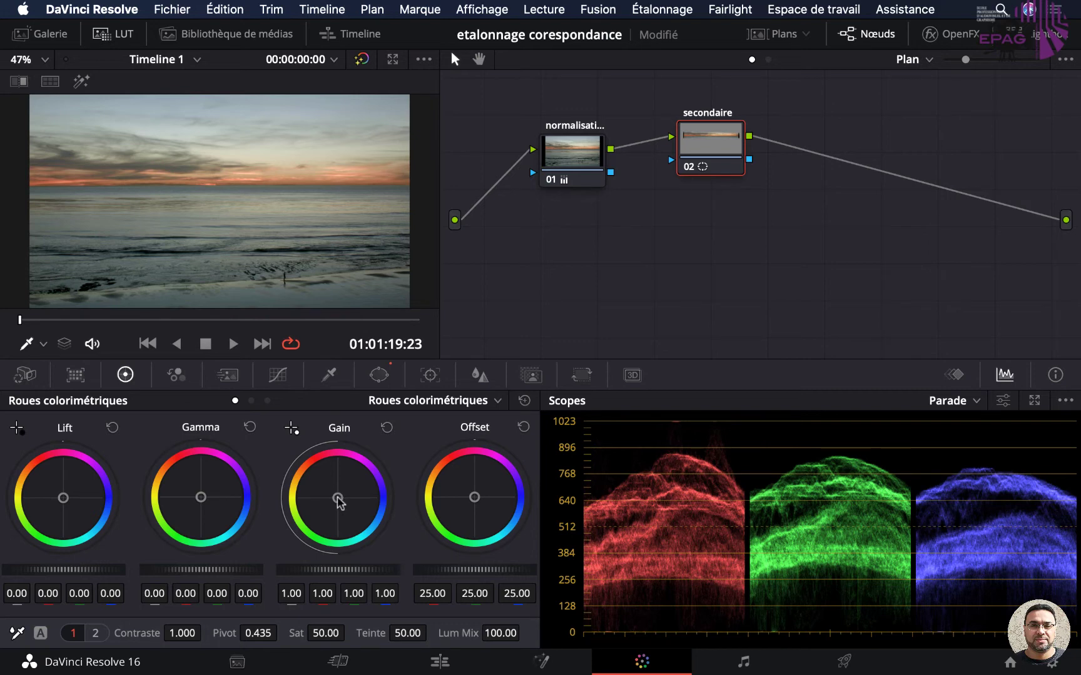
left_click_drag(337, 497, 333, 494)
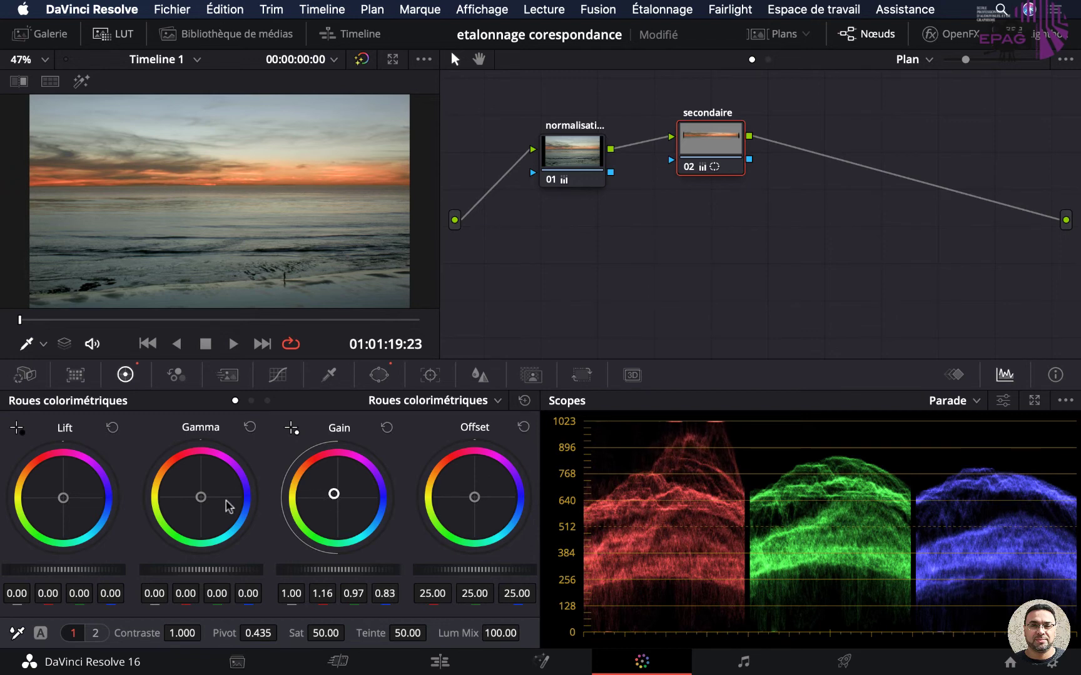
left_click_drag(201, 499, 201, 497)
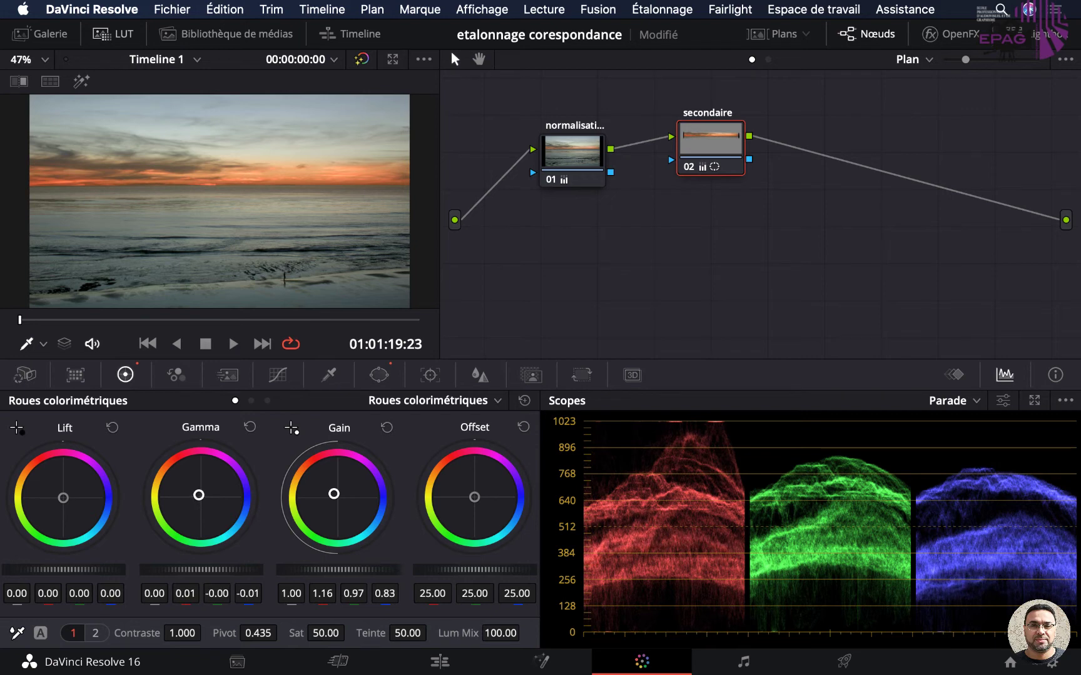
left_click_drag(63, 499, 63, 498)
key("ctrl+z")
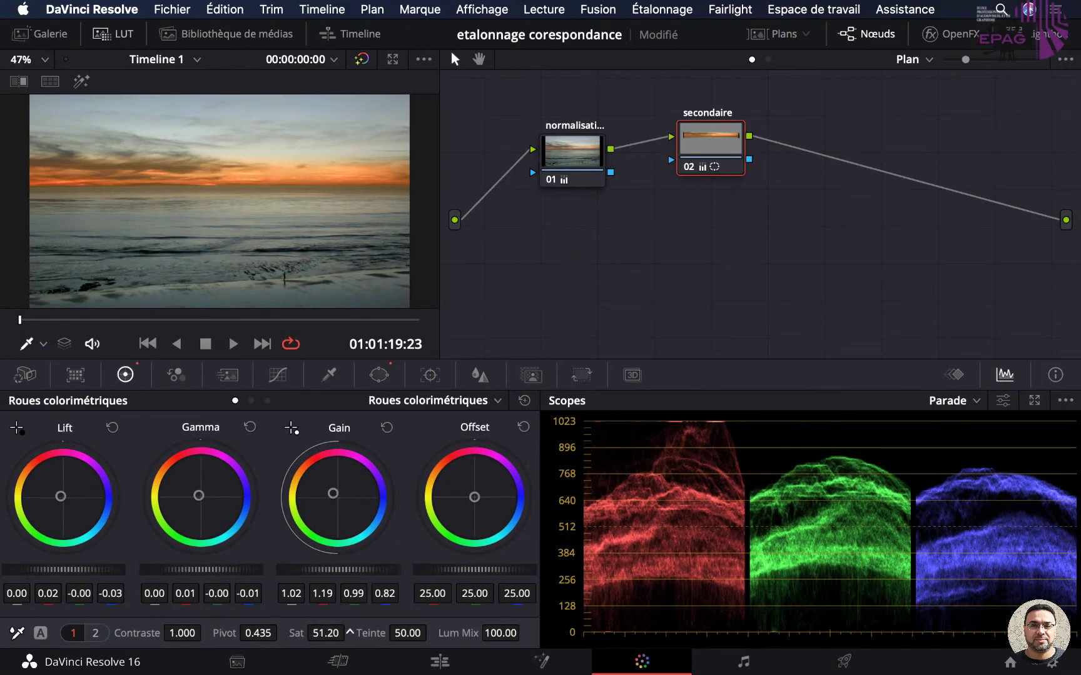
left_click_drag(349, 631, 350, 631)
left_click_drag(75, 570, 69, 571)
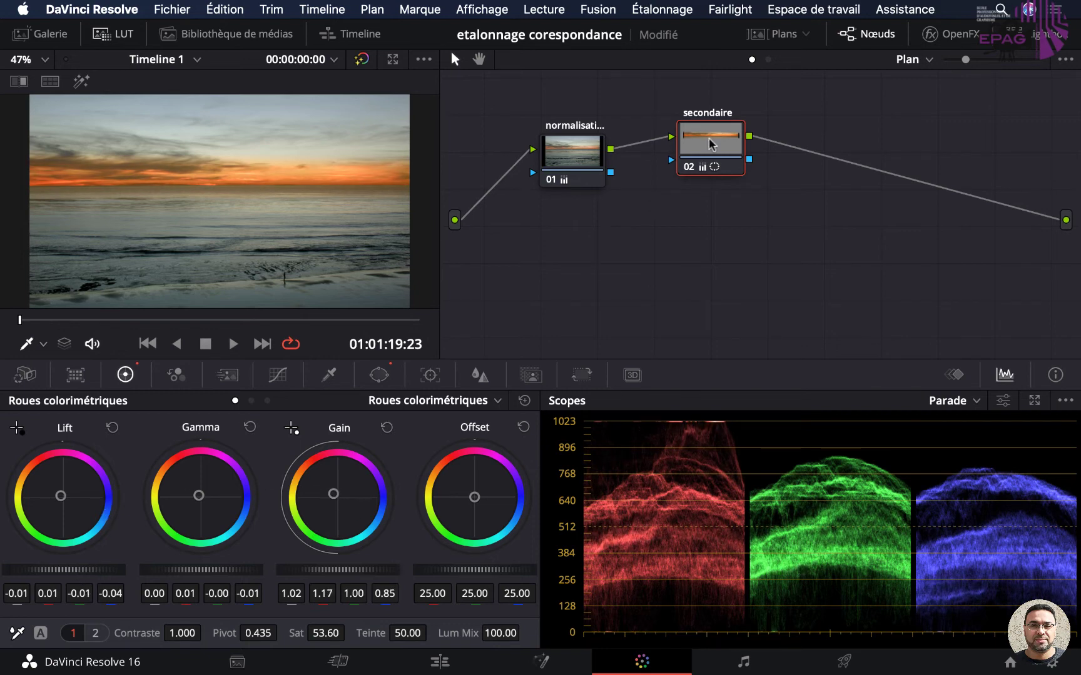
Show Power Window outlines in the viewer and adjust the band's top and bottom soft edges
left_click(43, 344)
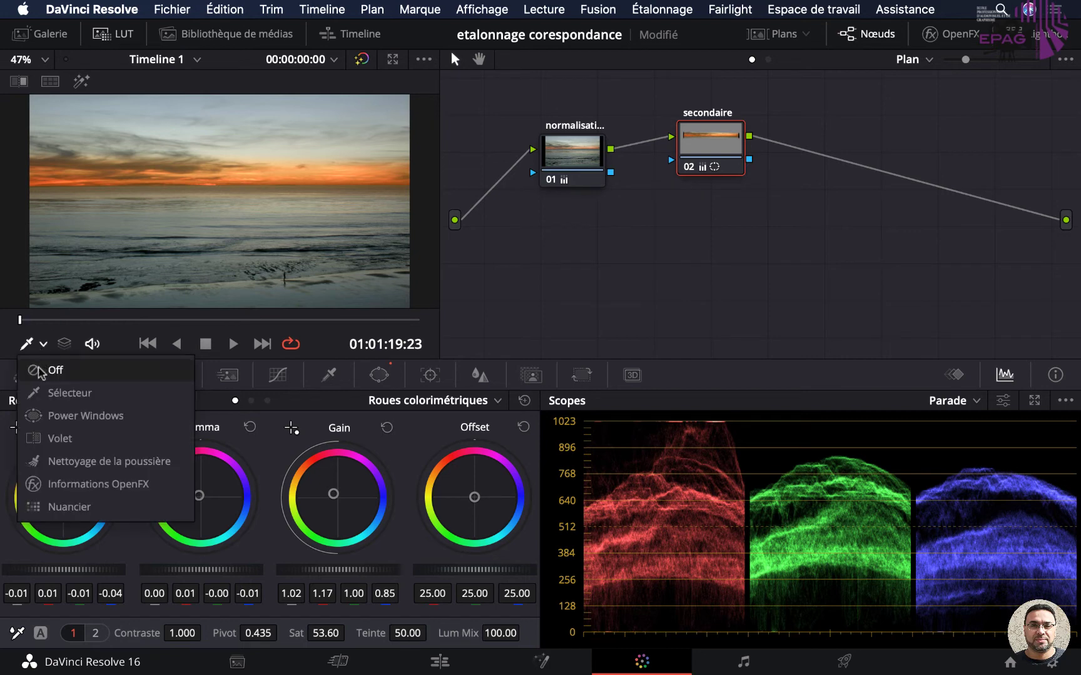
left_click(75, 415)
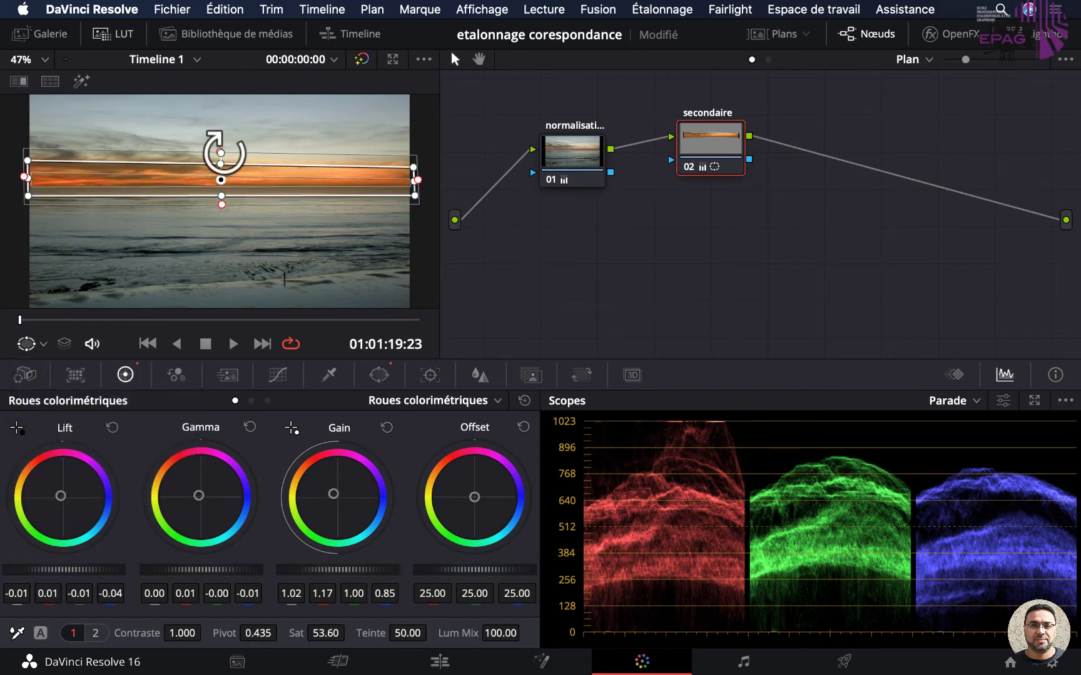
left_click_drag(220, 151, 220, 144)
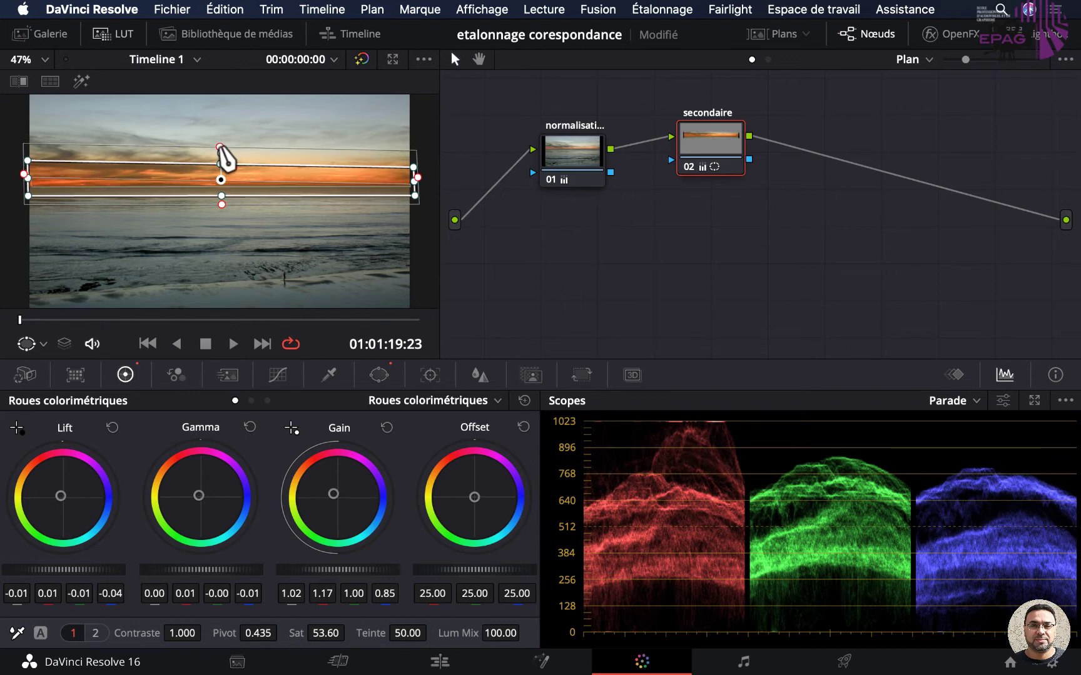
left_click_drag(219, 145, 219, 165)
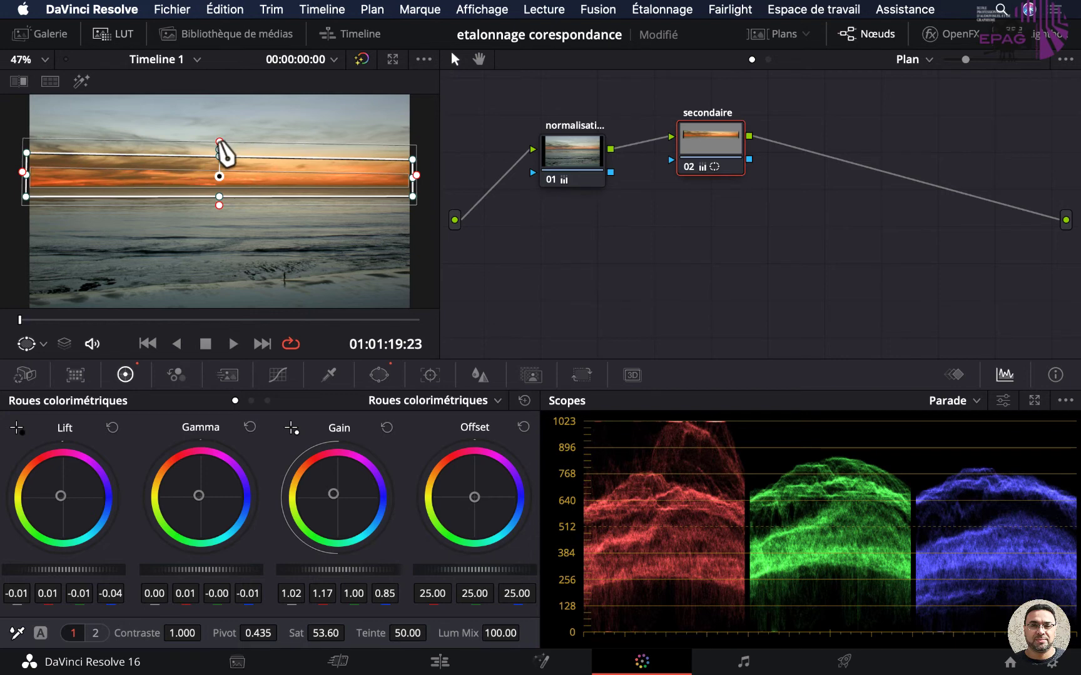
left_click_drag(220, 142, 219, 138)
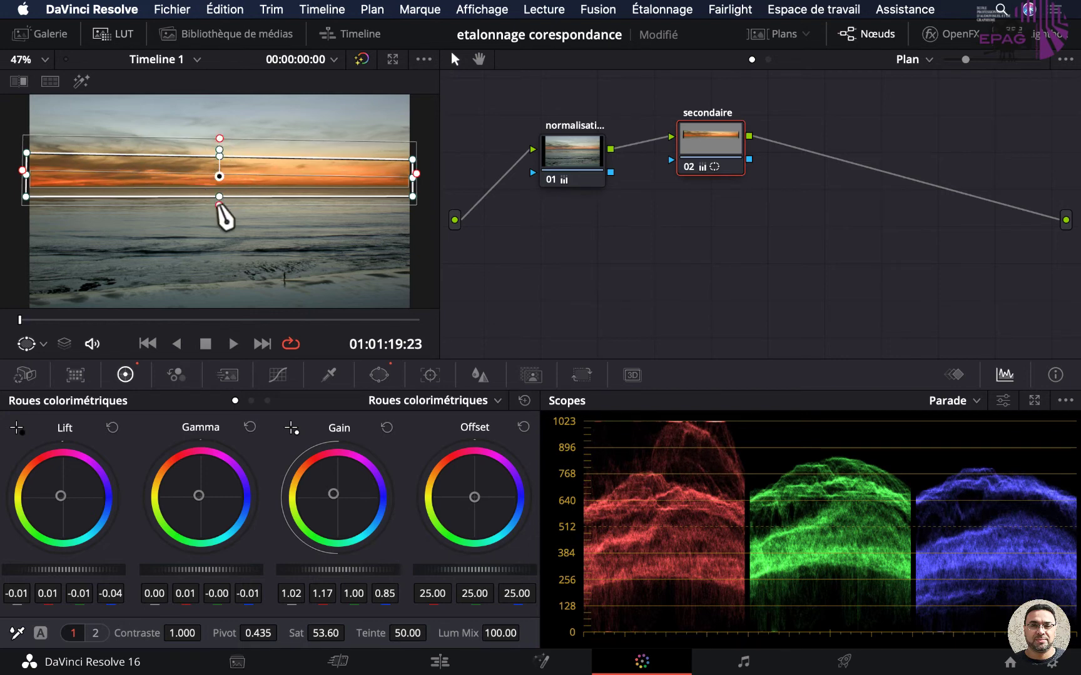
left_click_drag(218, 205, 219, 182)
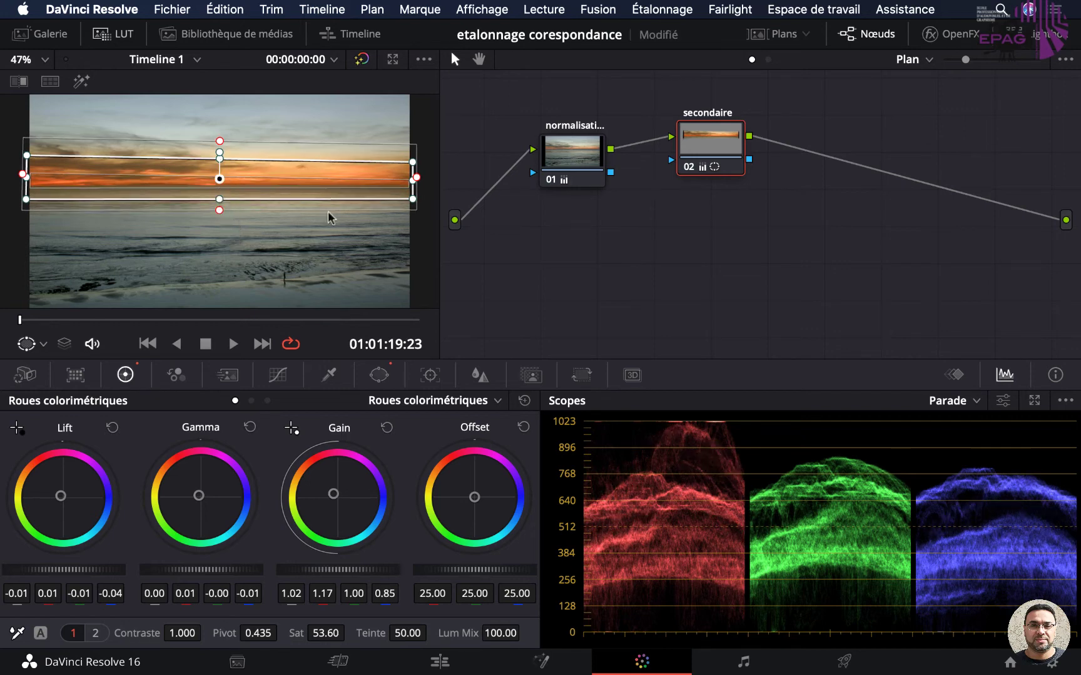
Compare with node 02 toggled, then push the window's bottom edge lower into the sea
left_click(689, 167)
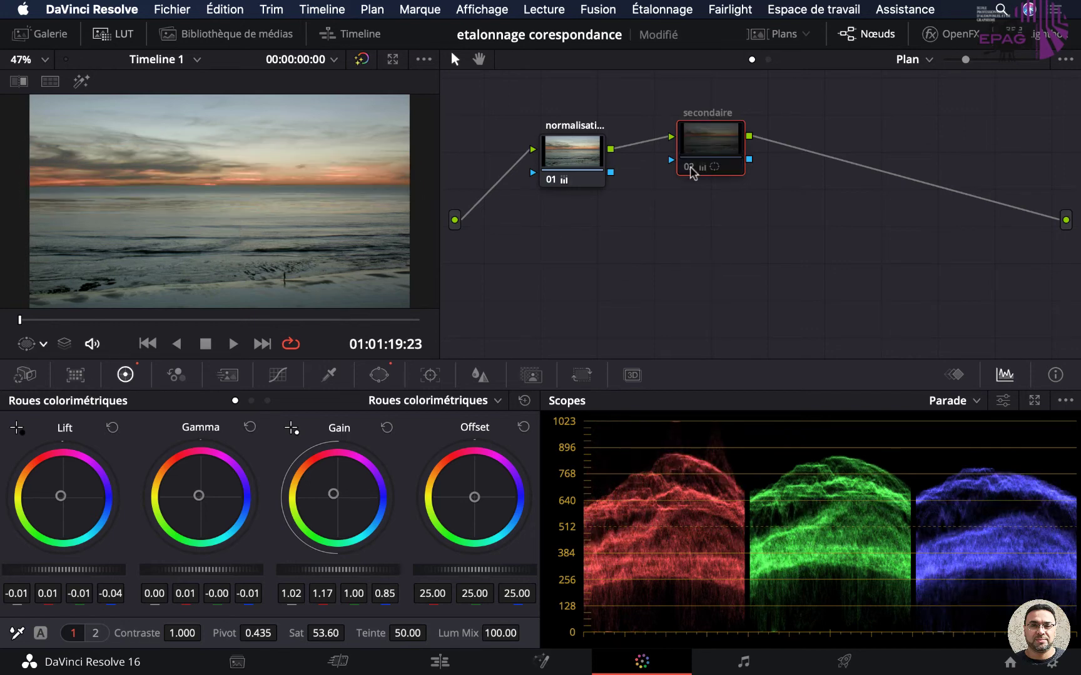
left_click(690, 168)
left_click(689, 168)
left_click(690, 168)
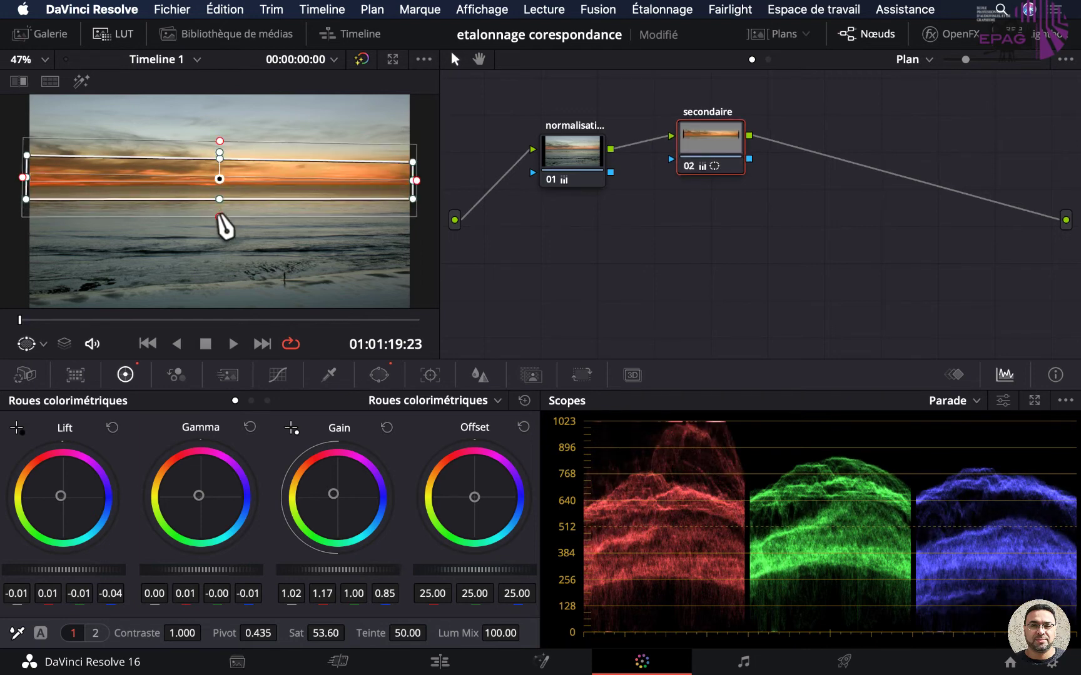
left_click_drag(219, 200, 219, 220)
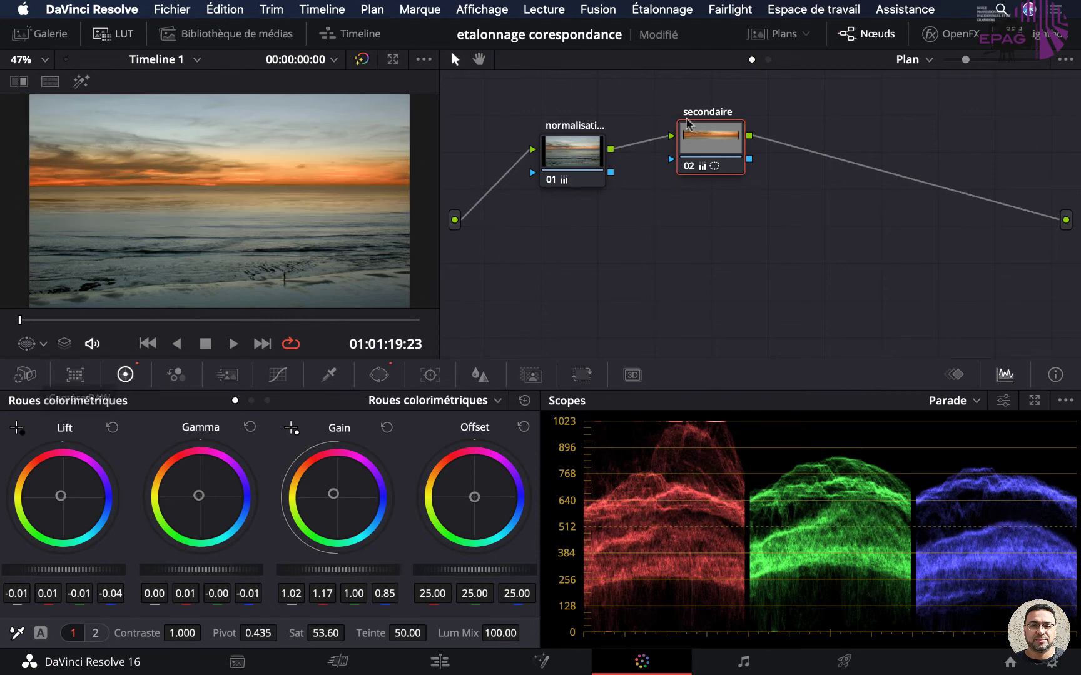
Toggle the secondaire grade again to compare and nudge the node in the graph
left_click(688, 167)
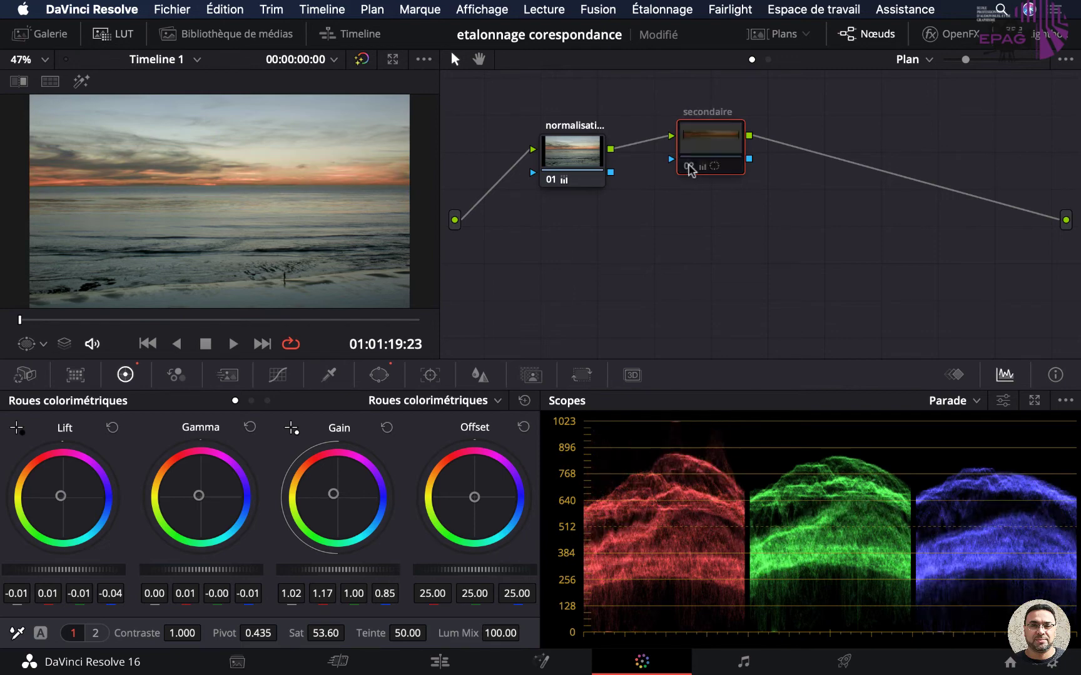
left_click(689, 167)
left_click(688, 167)
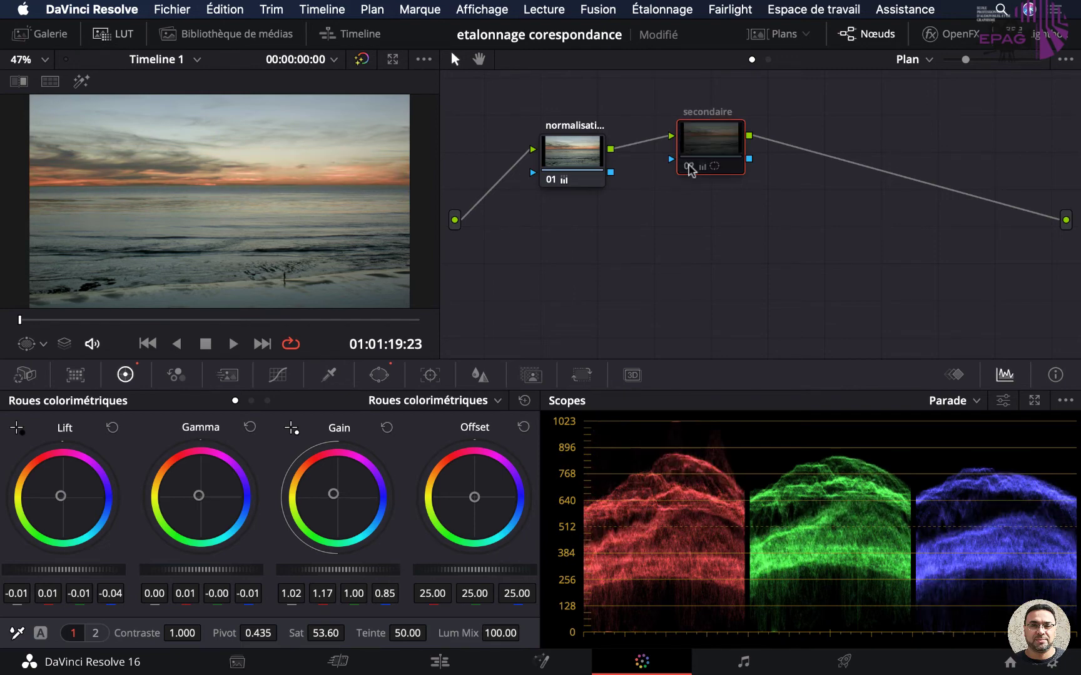
left_click(688, 167)
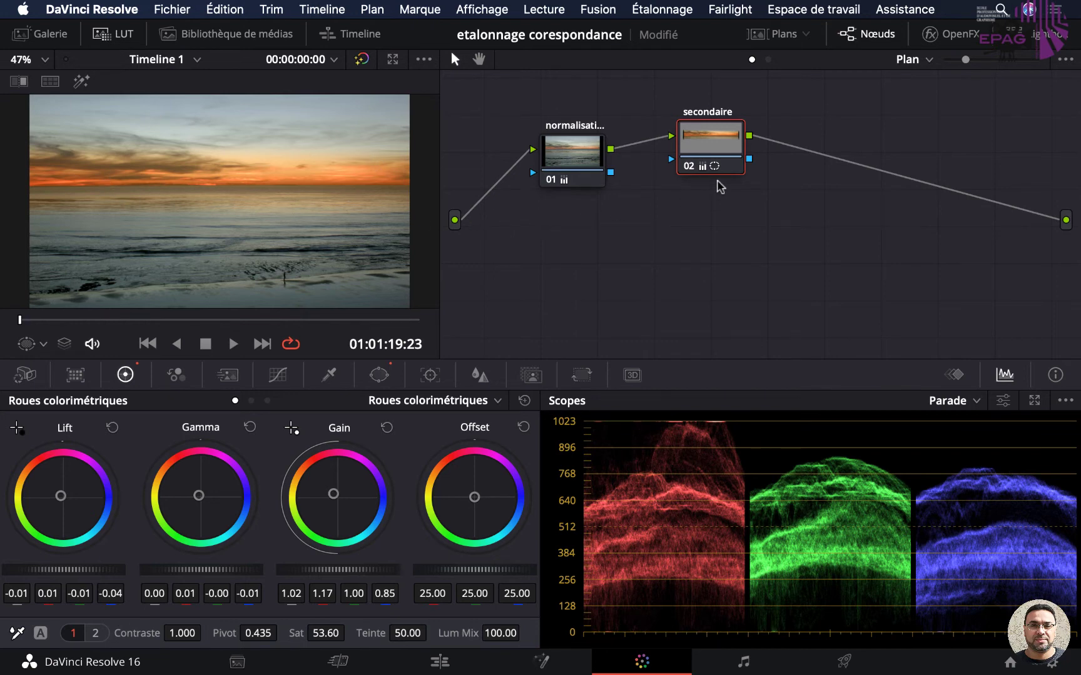
left_click_drag(707, 146, 705, 150)
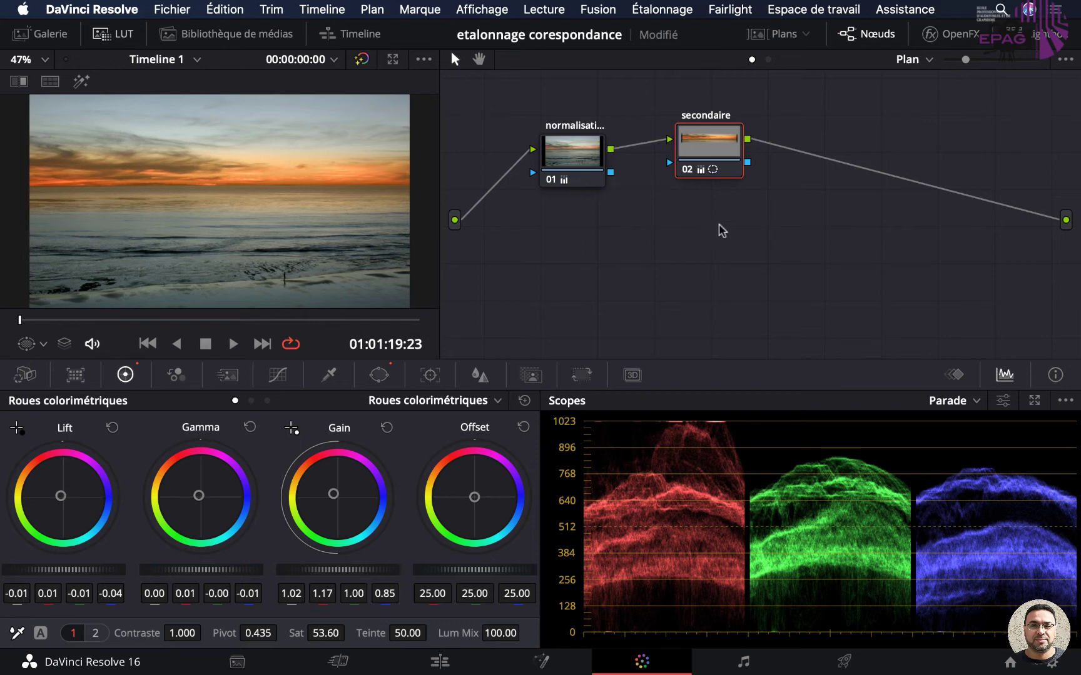
Add outside node 03 after the secondaire node using Ajouter un nœud externe
right_click(705, 142)
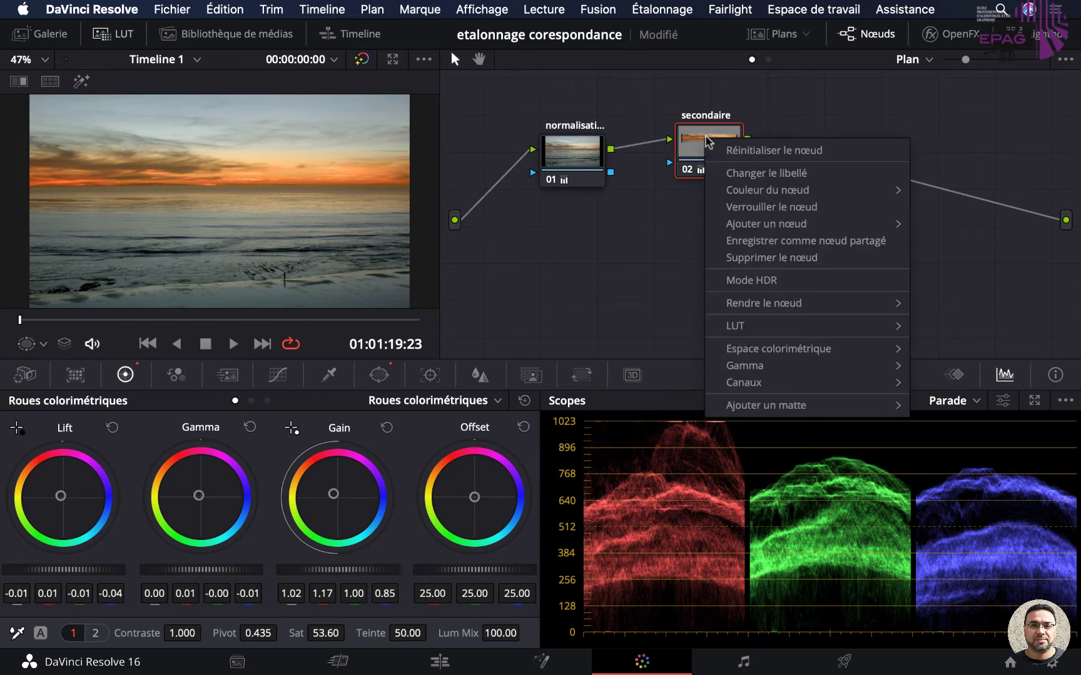
mouse_move(775, 190)
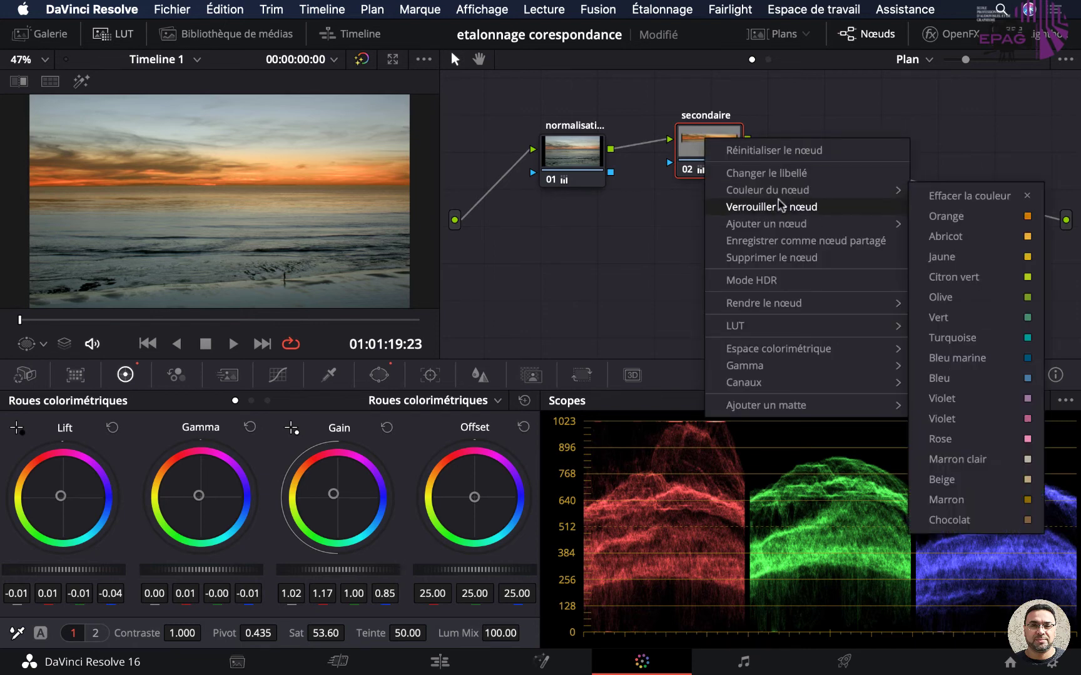
mouse_move(766, 223)
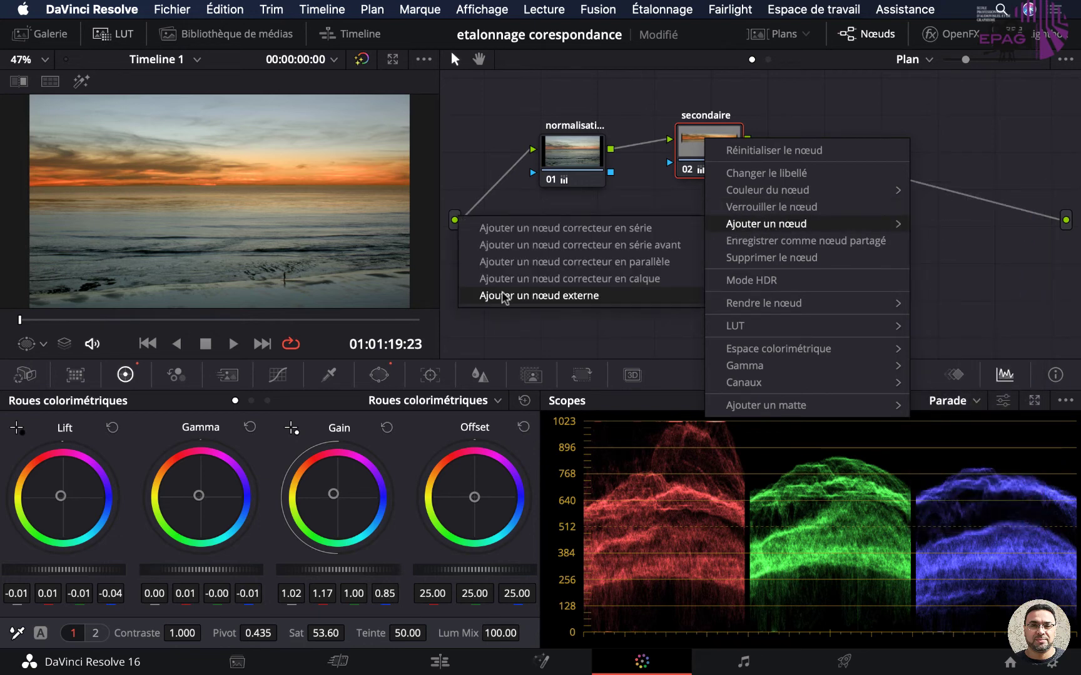
left_click(537, 299)
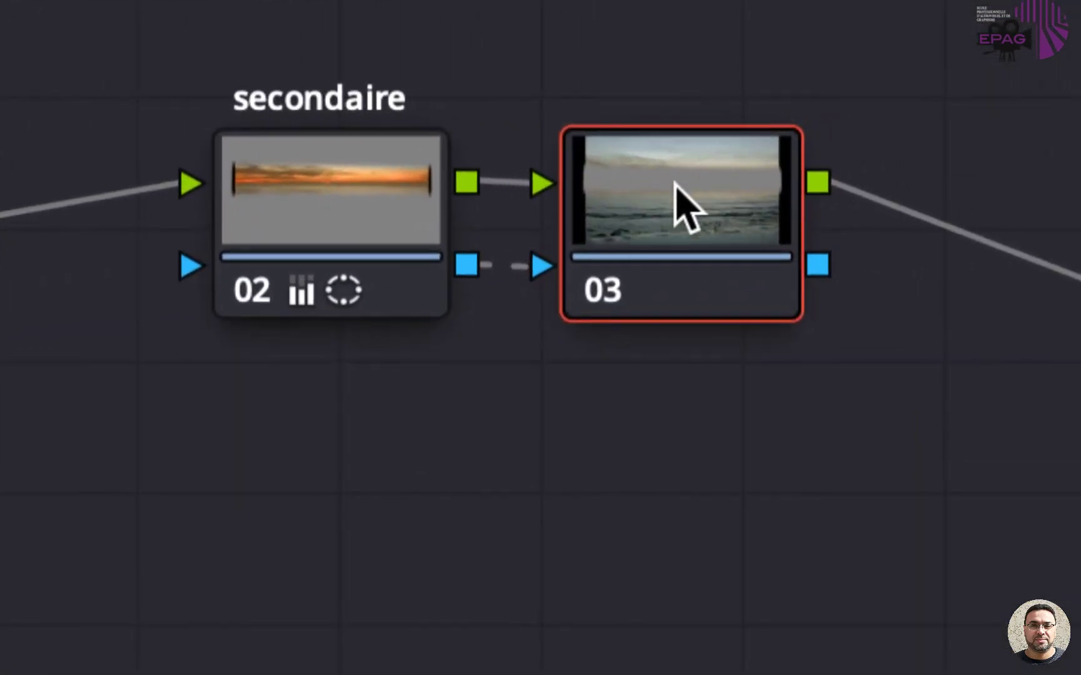
mouse_move(386, 210)
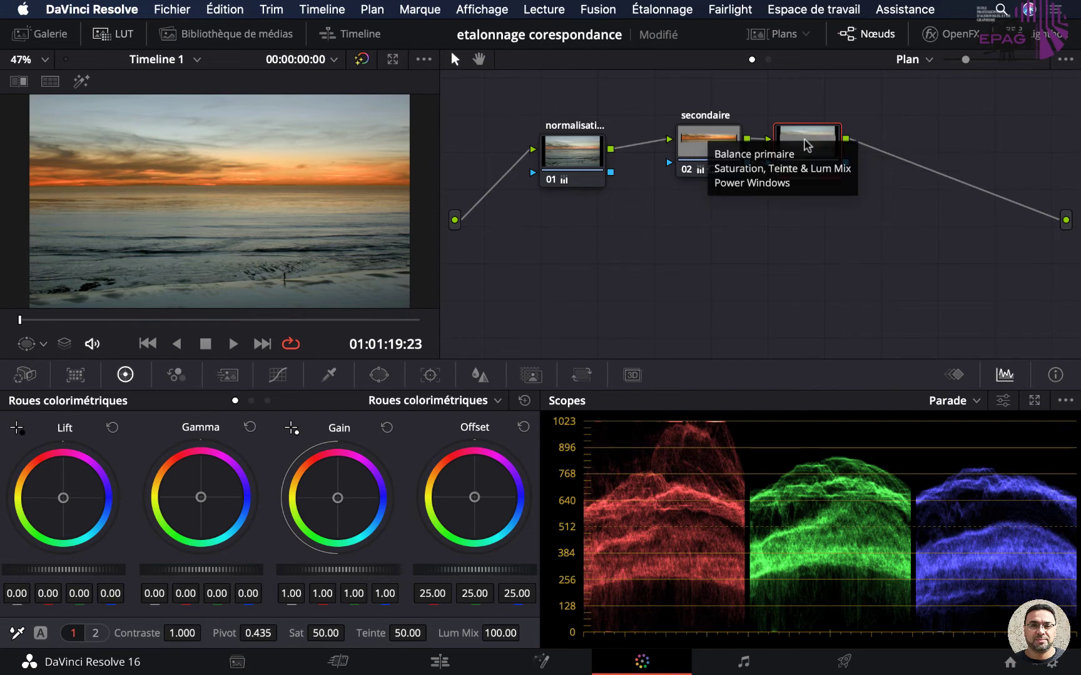
mouse_move(703, 149)
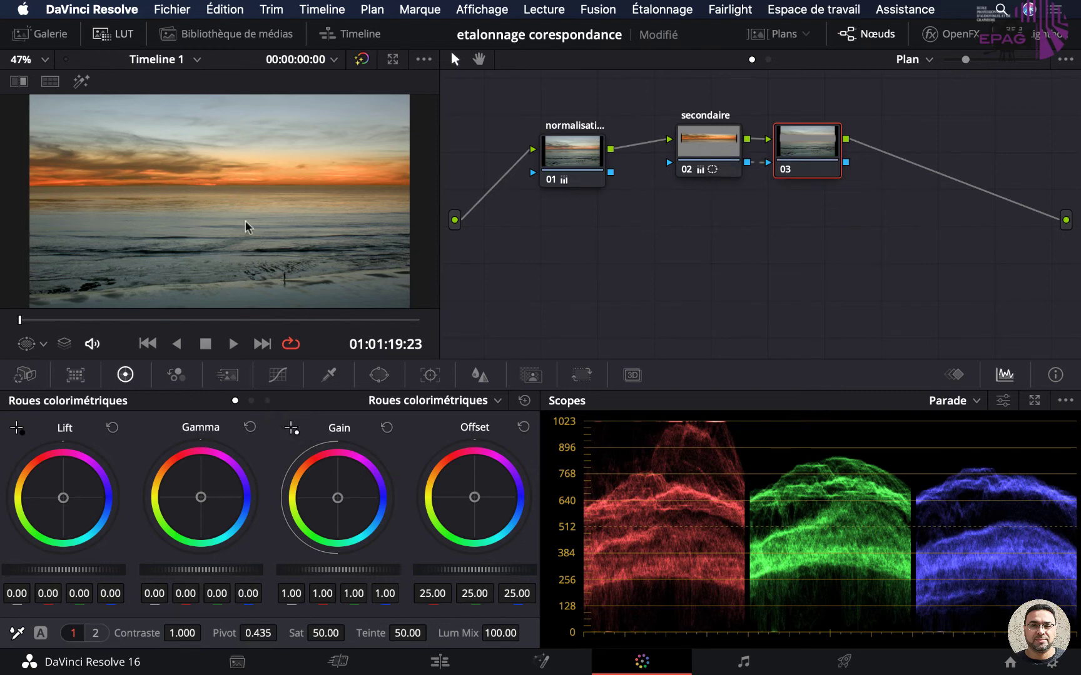
Push node 03's gain toward blue, then raise the horizon window's bottom edge and softness on node 02
left_click_drag(337, 498, 341, 500)
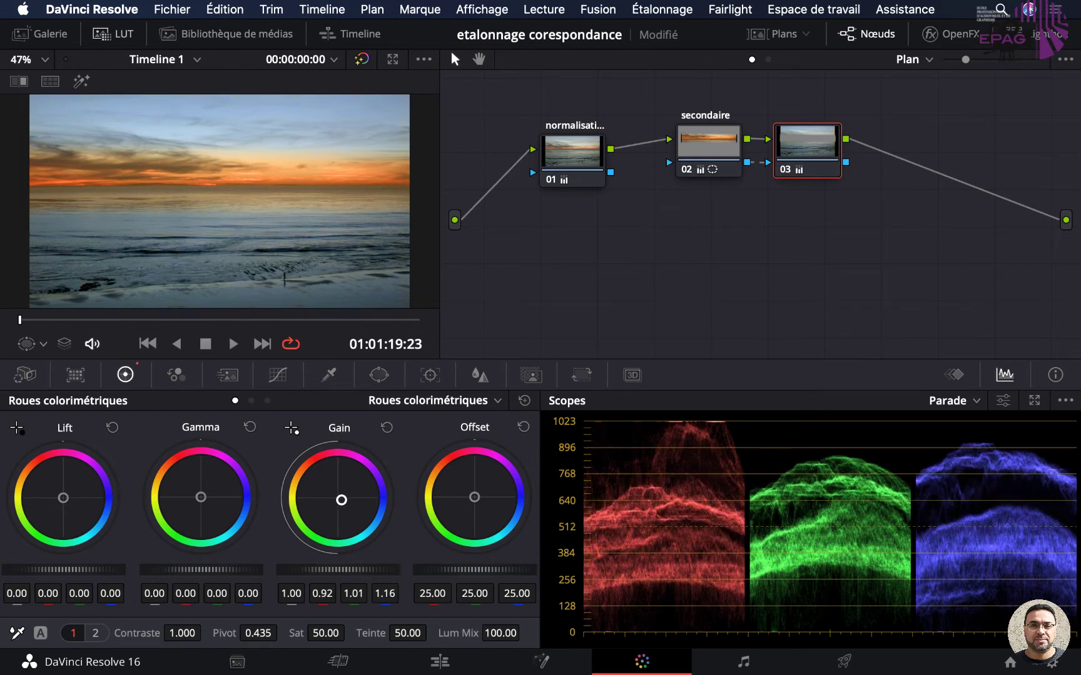
left_click_drag(63, 497, 62, 498)
left_click(702, 148)
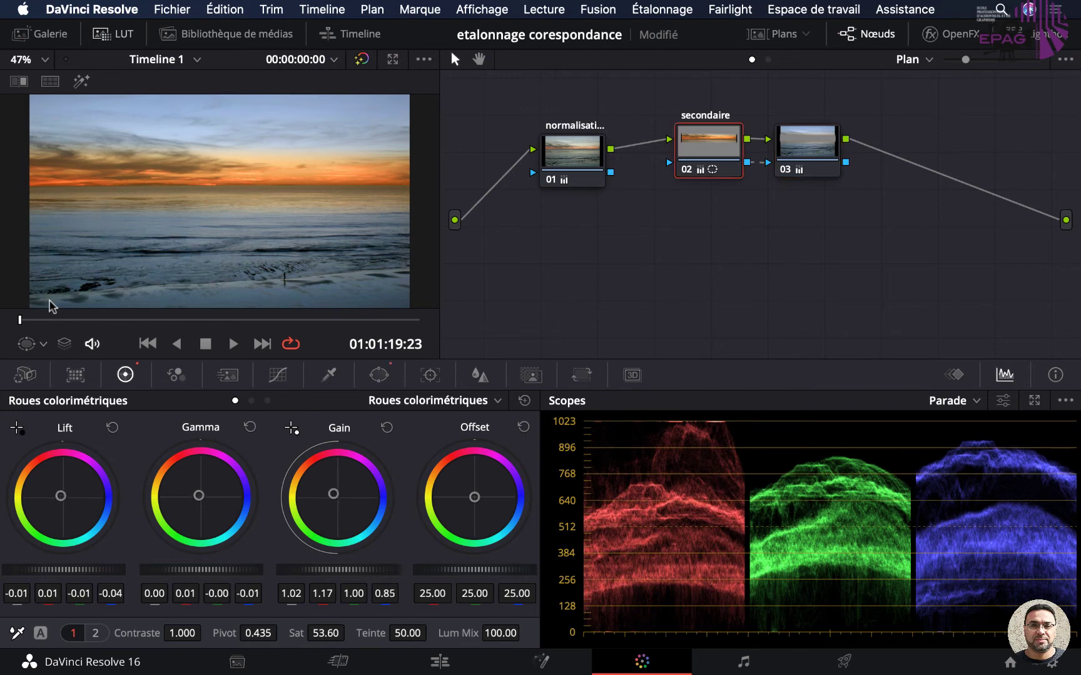
left_click(26, 341)
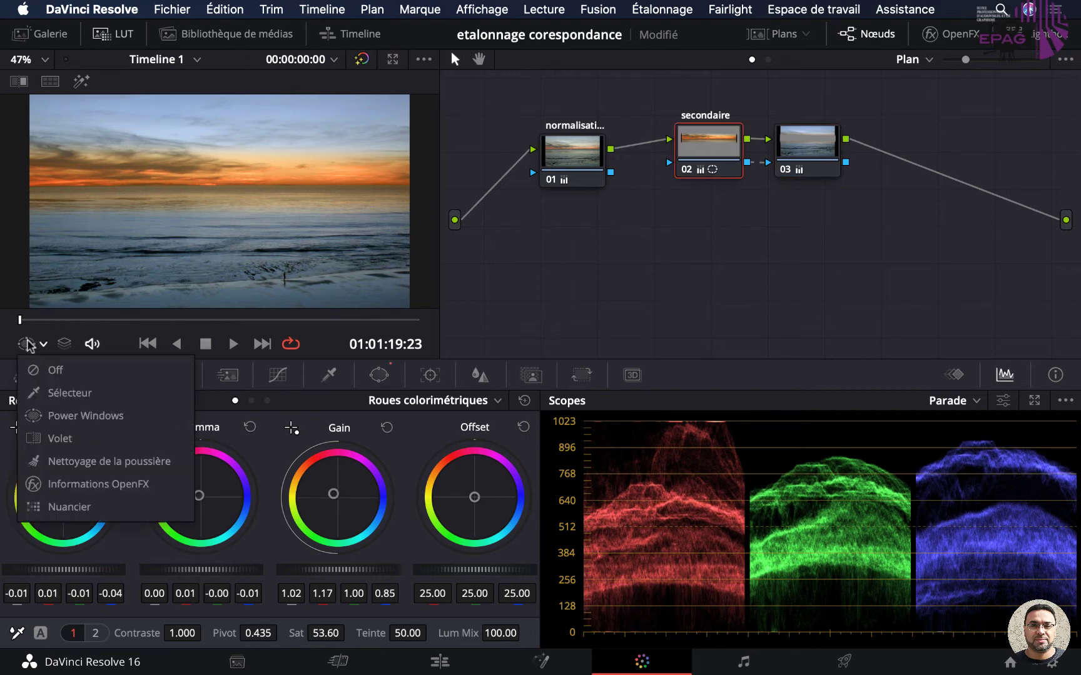
left_click(65, 415)
left_click_drag(219, 204, 218, 199)
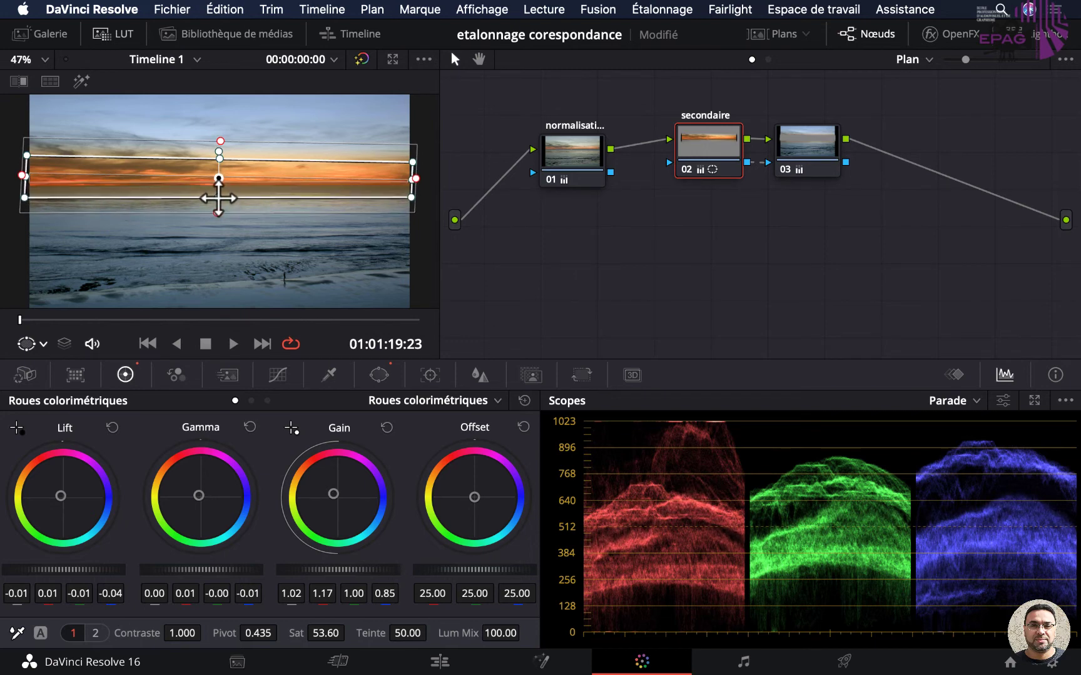
left_click_drag(218, 213, 218, 207)
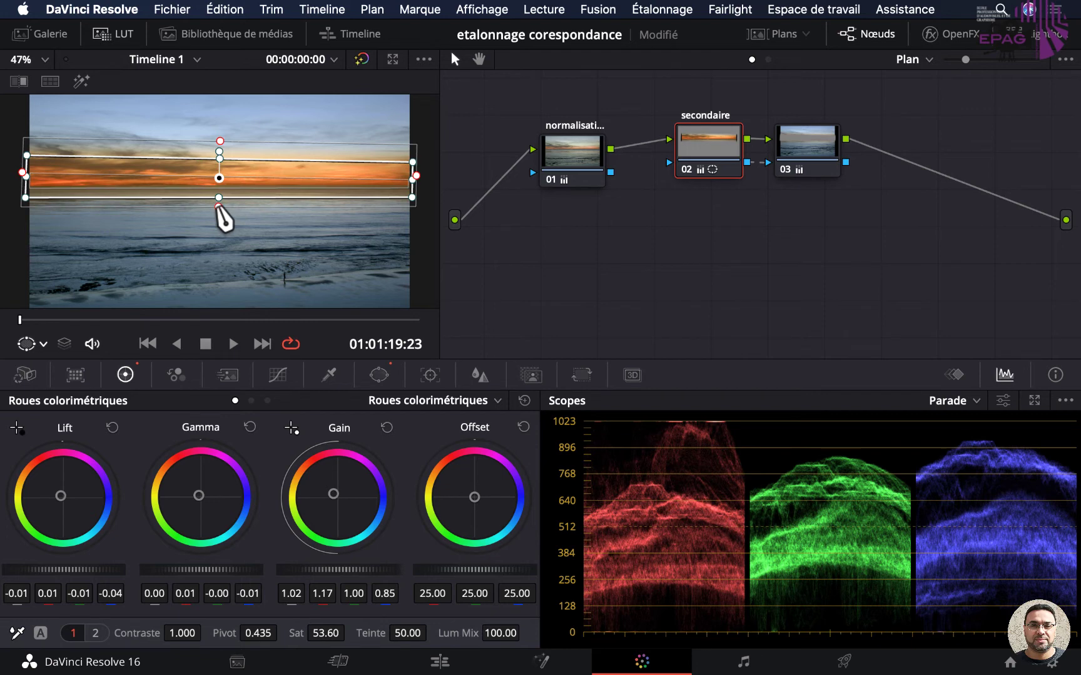
Refine node 03's gain to 1.00, 0.91, 1.01, 1.17 and darken its lift to about -0.04
key("shift+apostrophe")
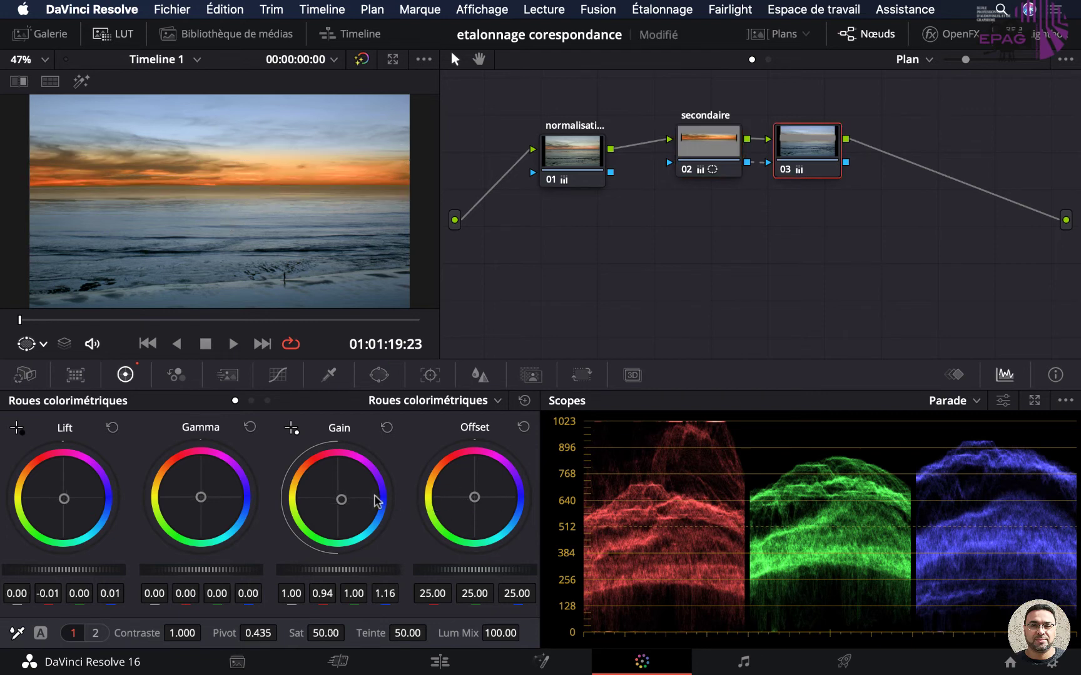
left_click_drag(341, 499, 341, 501)
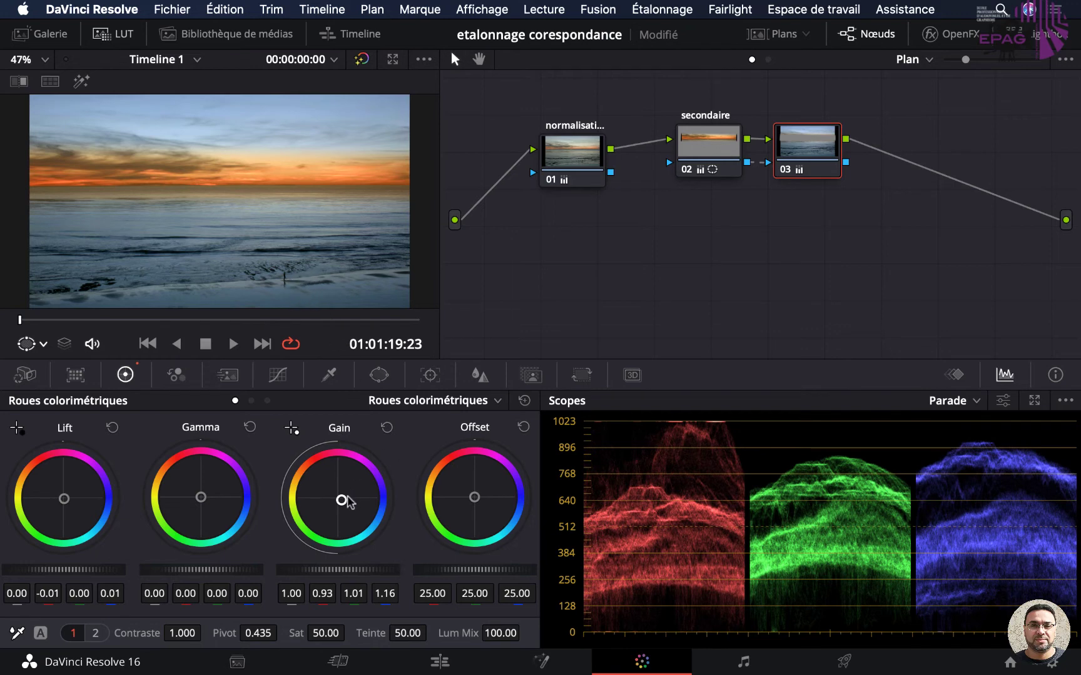
left_click_drag(343, 500, 342, 500)
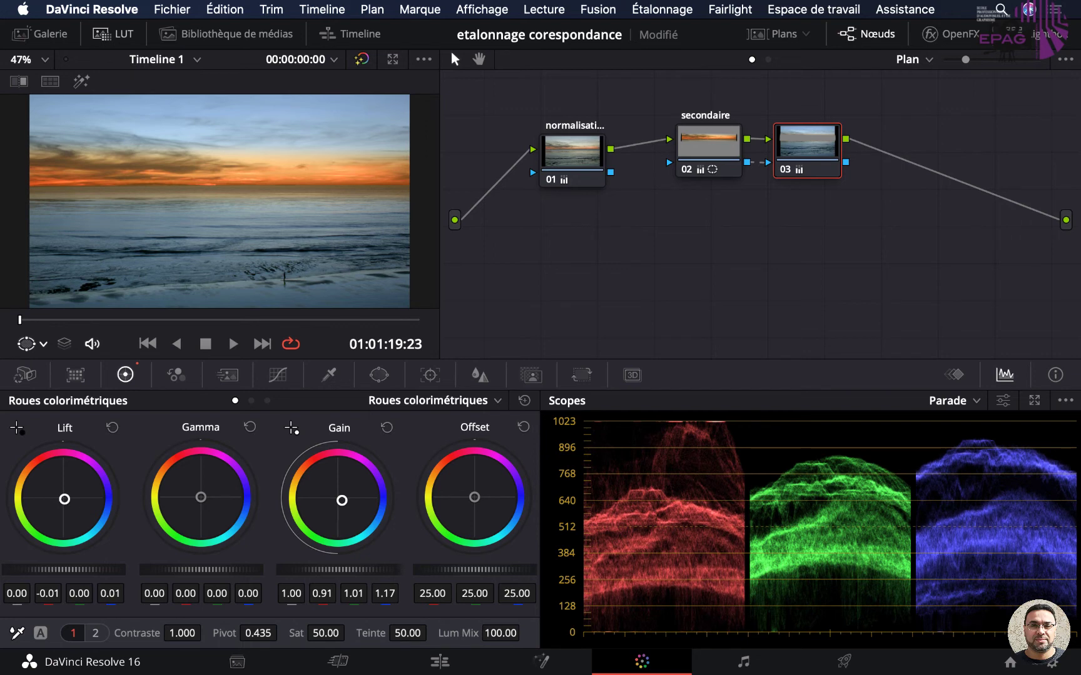
left_click_drag(62, 570, 44, 569)
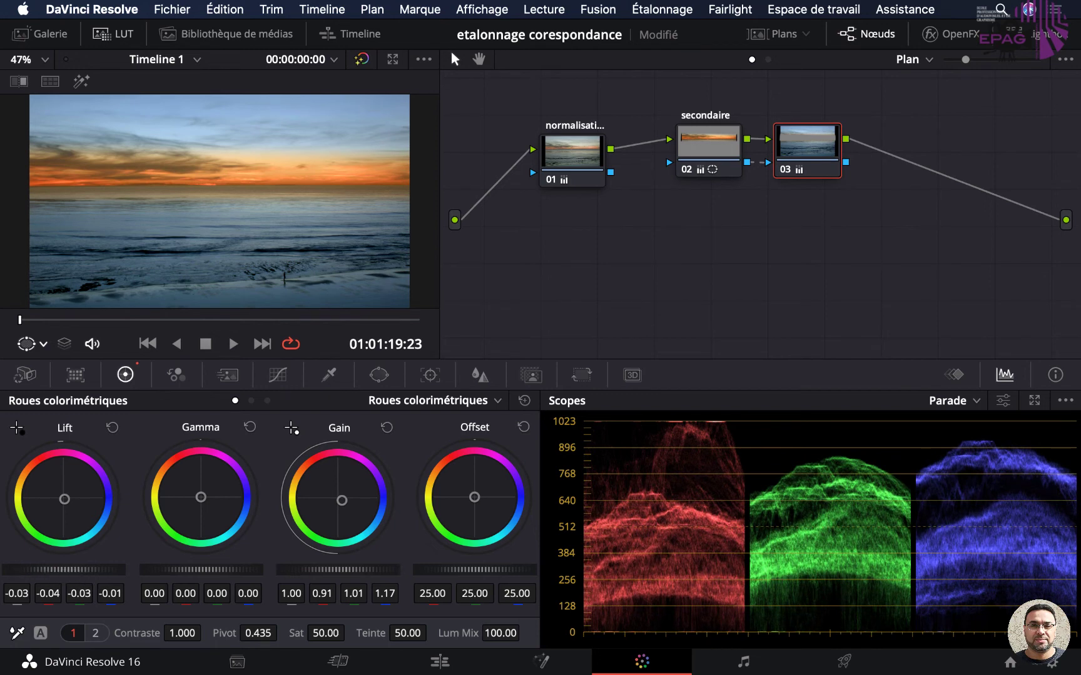
left_click_drag(63, 570, 53, 570)
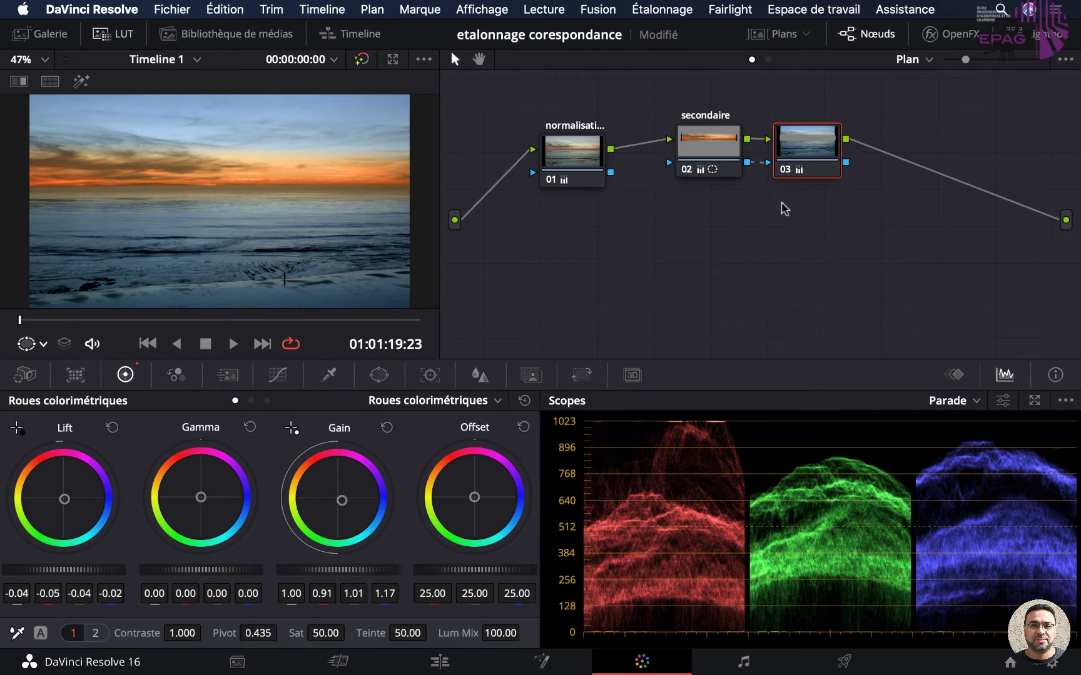
Toggle node 03 off and on to compare the image with and without it
left_click(784, 170)
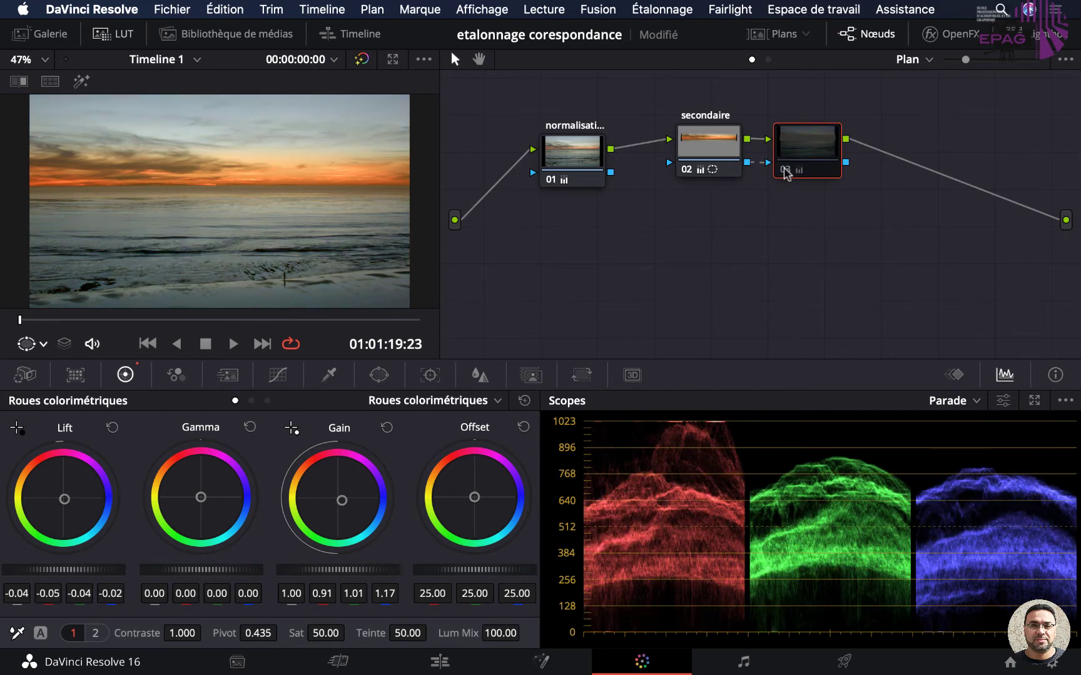
left_click(784, 170)
left_click(784, 170)
left_click(784, 170)
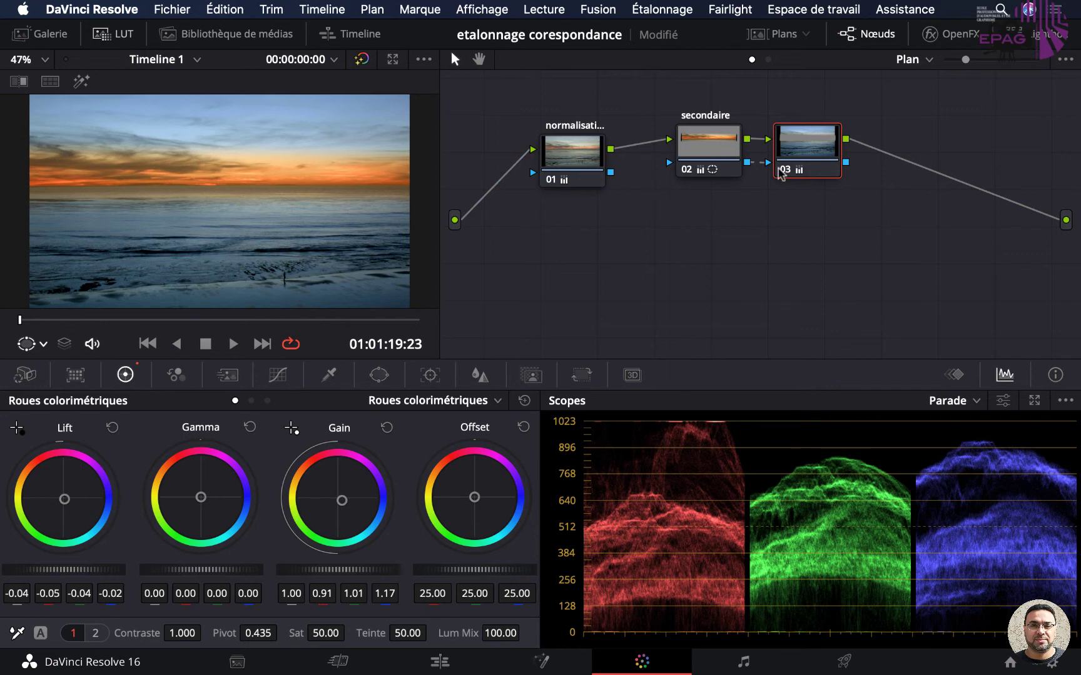
Label node 03 'externe' and add serial node 04, placed below it
left_click_drag(830, 171, 835, 170)
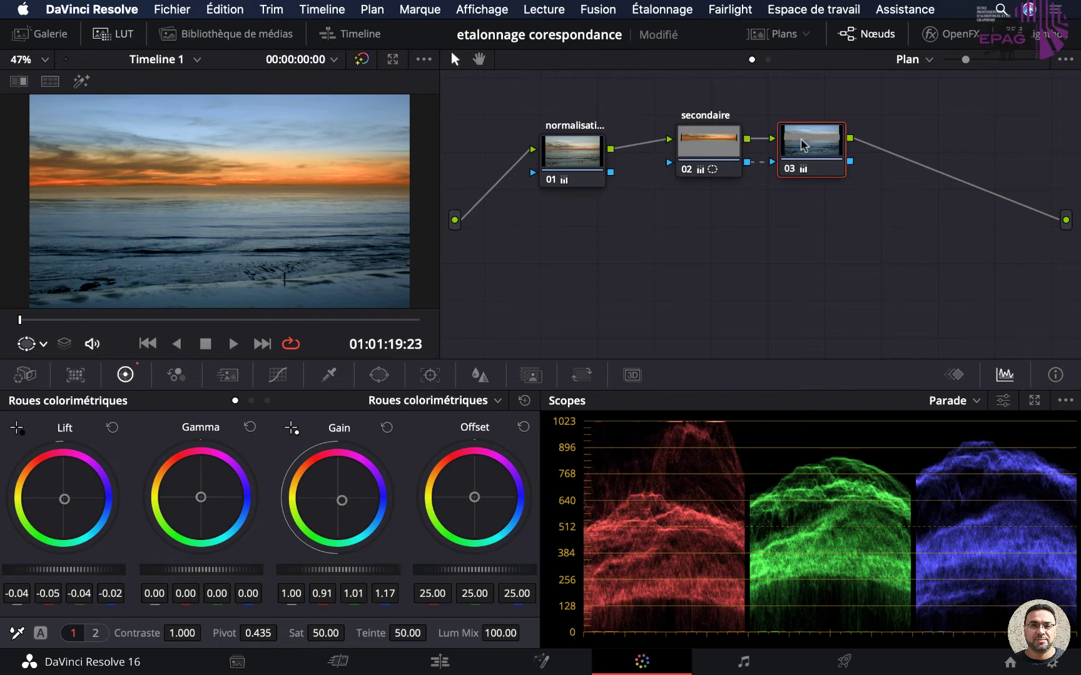
double_click(792, 116)
type("ext")
type("erne")
key("Return")
key("alt+s")
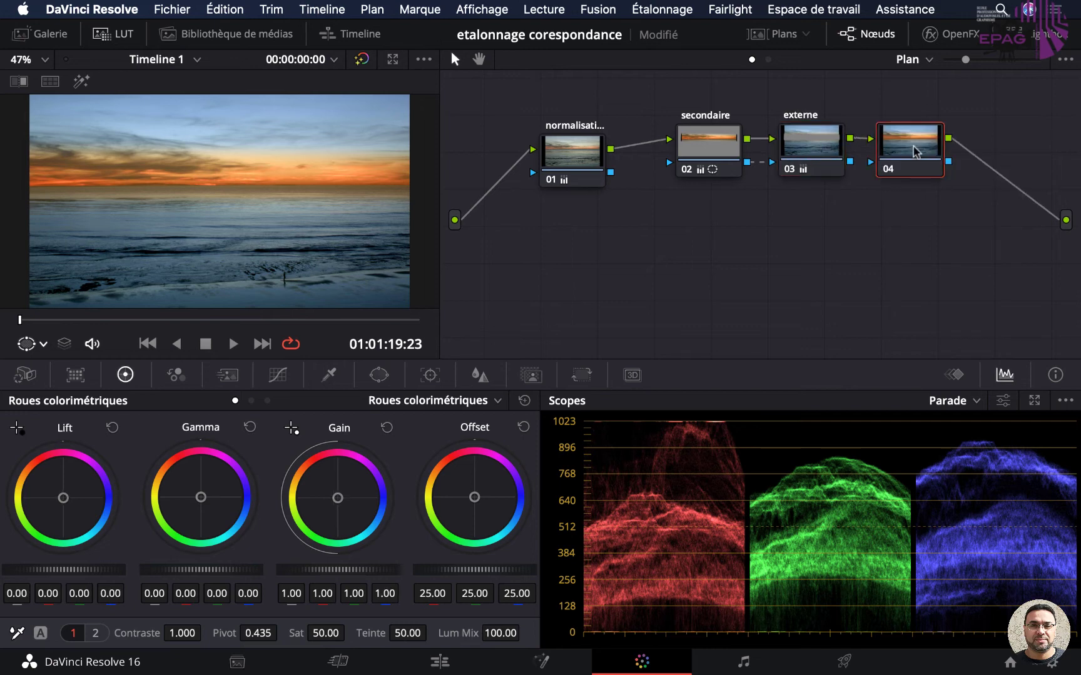
left_click_drag(913, 148, 750, 270)
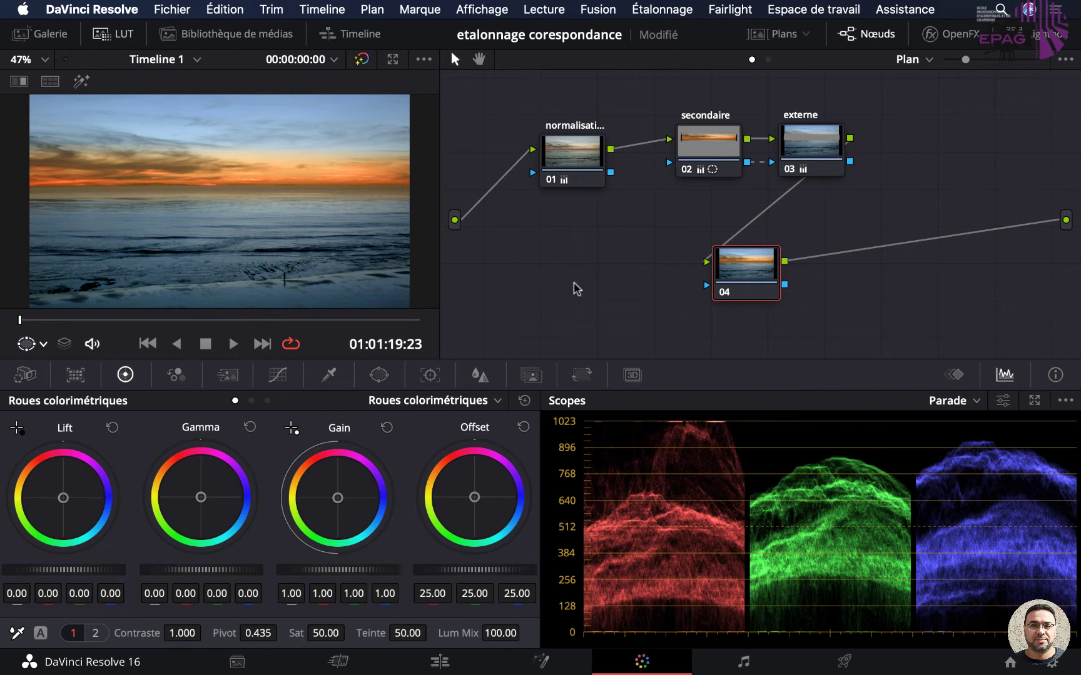
Add a gradient window to node 04, preview its matte, and nudge it up toward the horizon
left_click(379, 376)
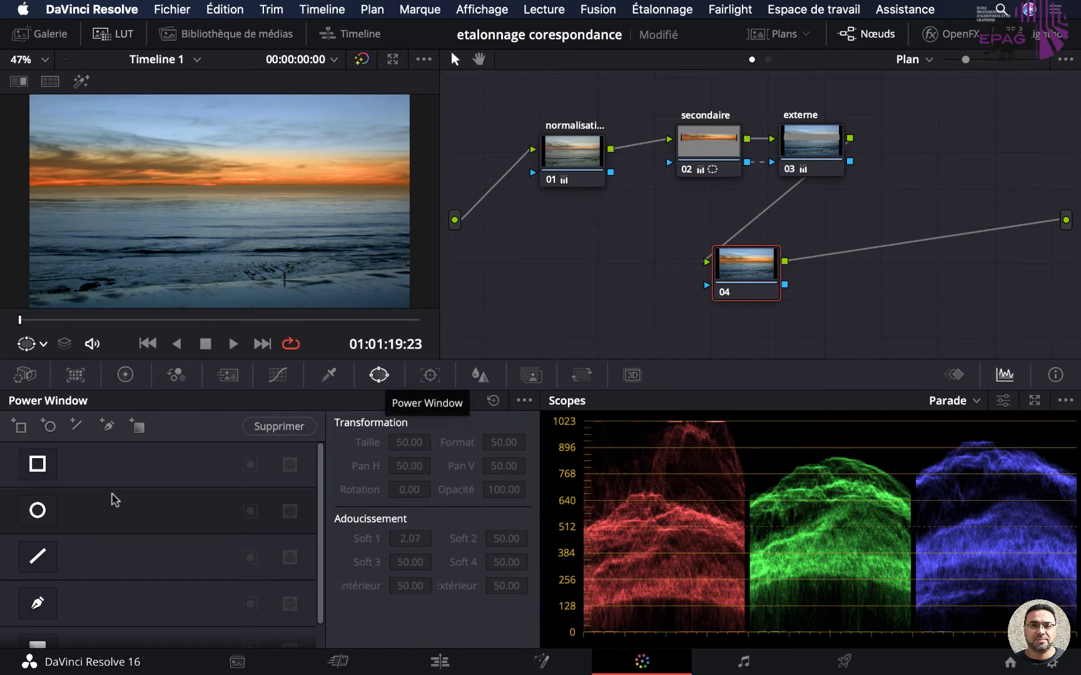
scroll(111, 499, "down", 2)
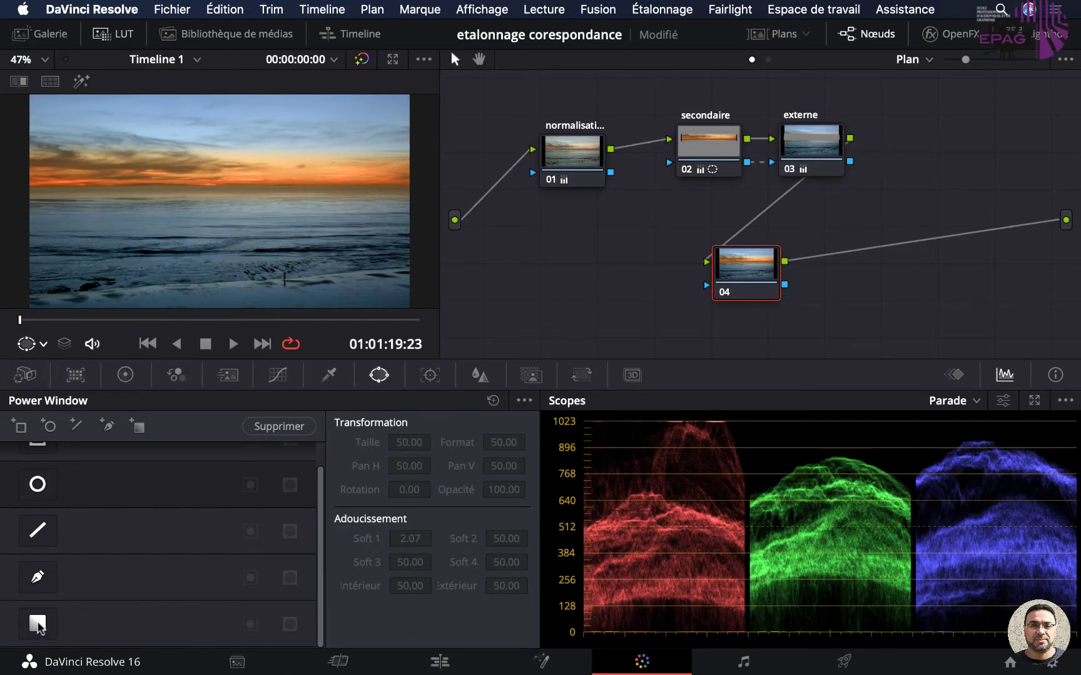
left_click(38, 625)
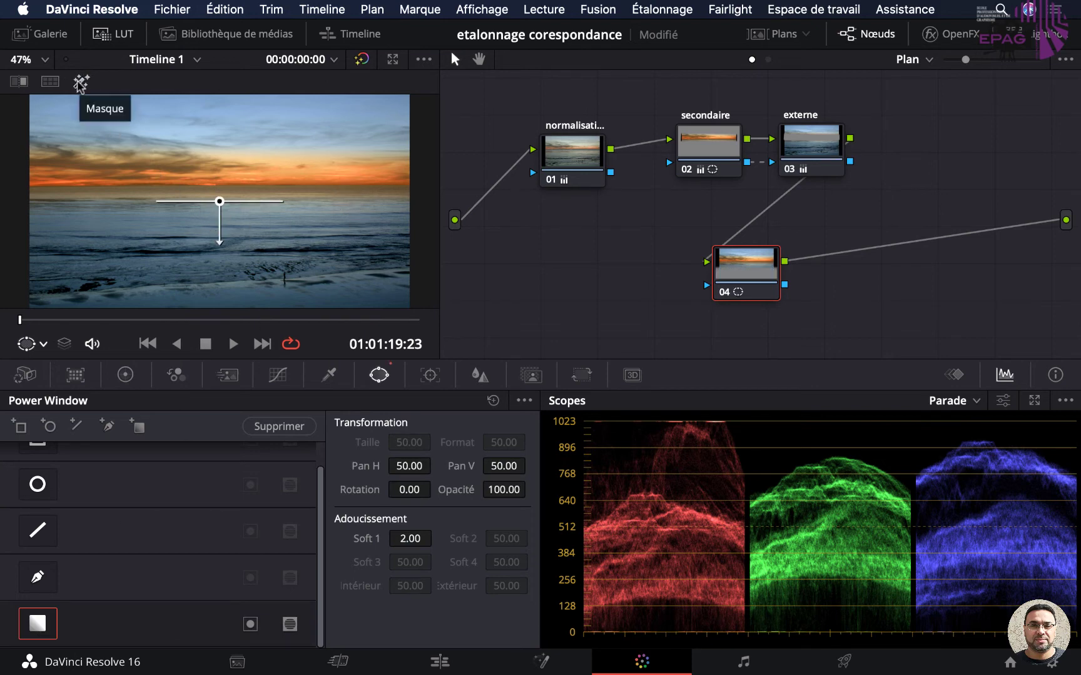
left_click(81, 83)
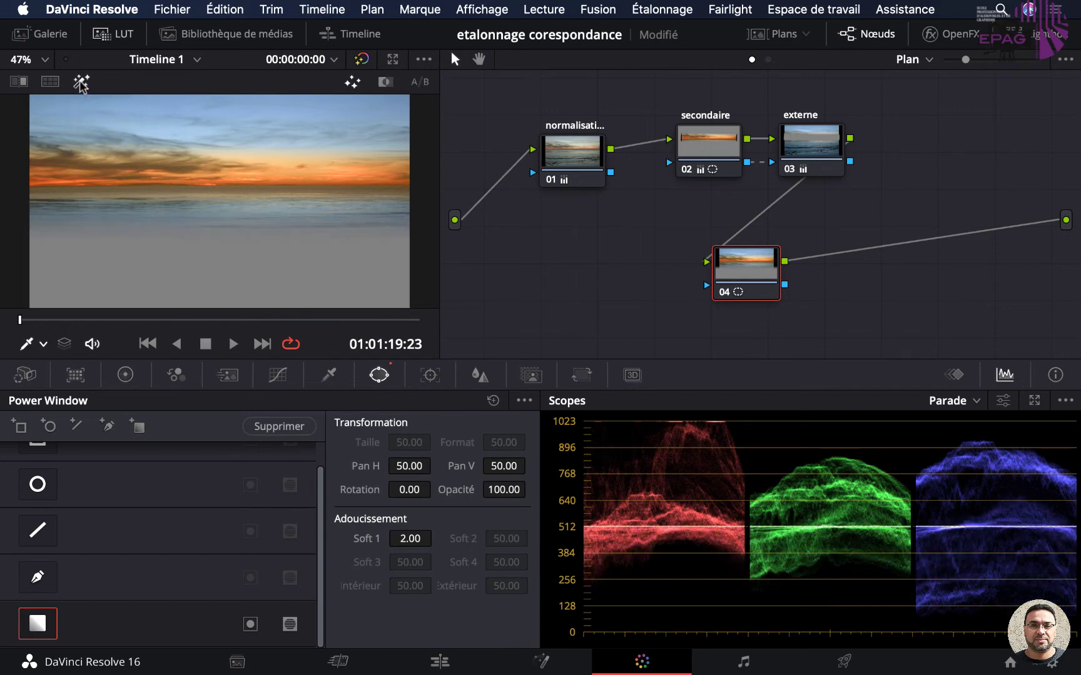
left_click(43, 345)
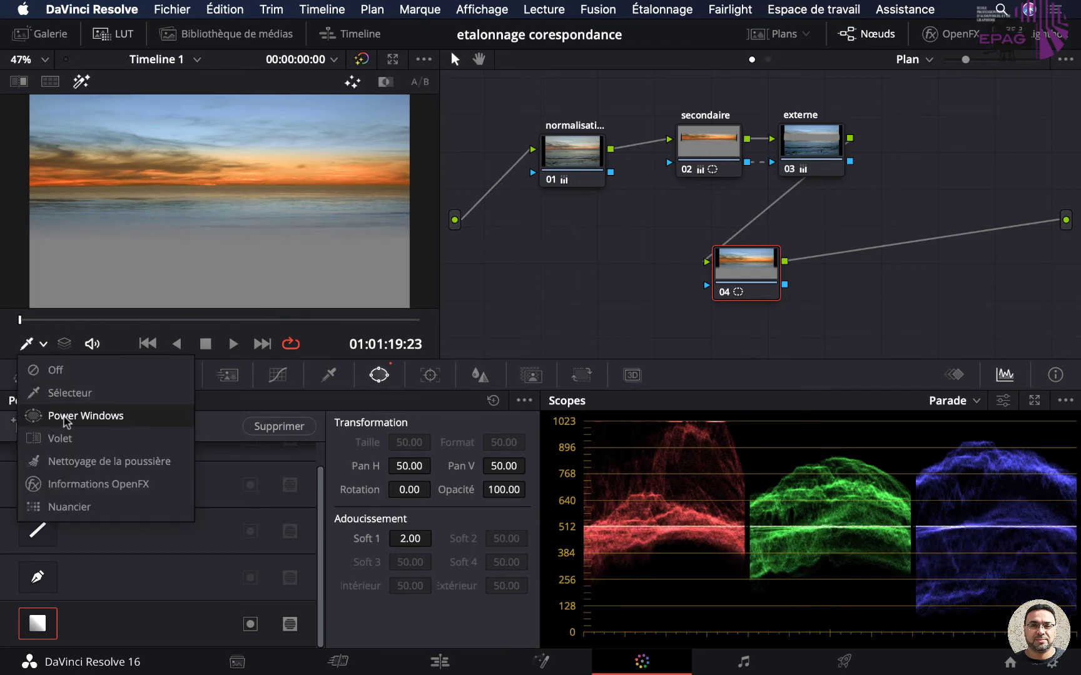
left_click(66, 416)
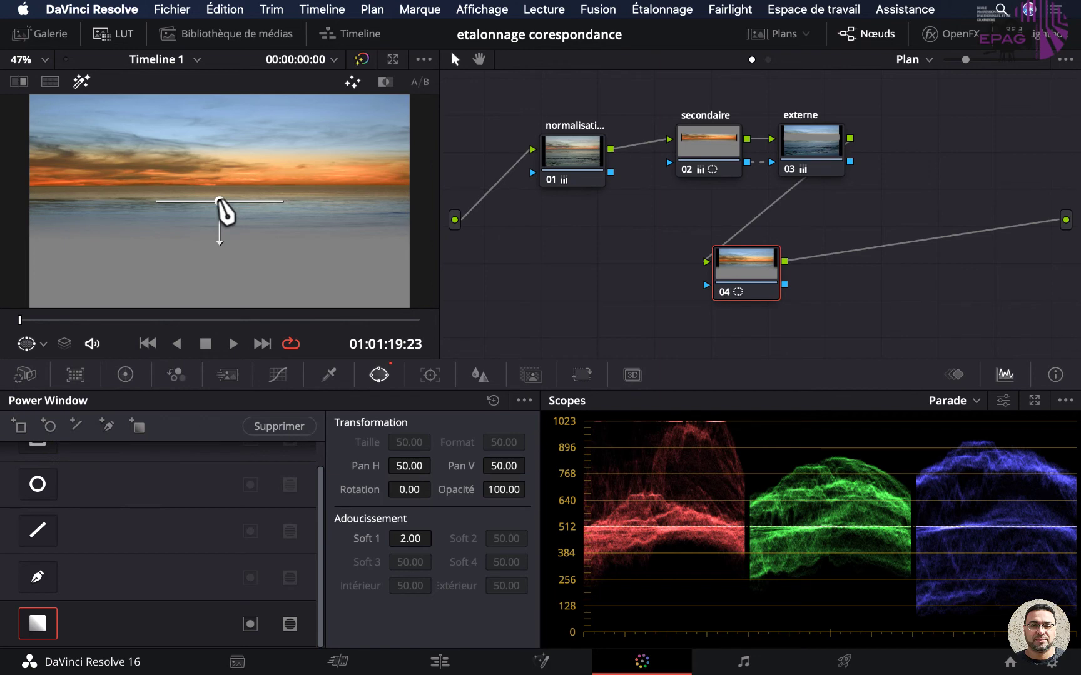
left_click_drag(219, 200, 219, 197)
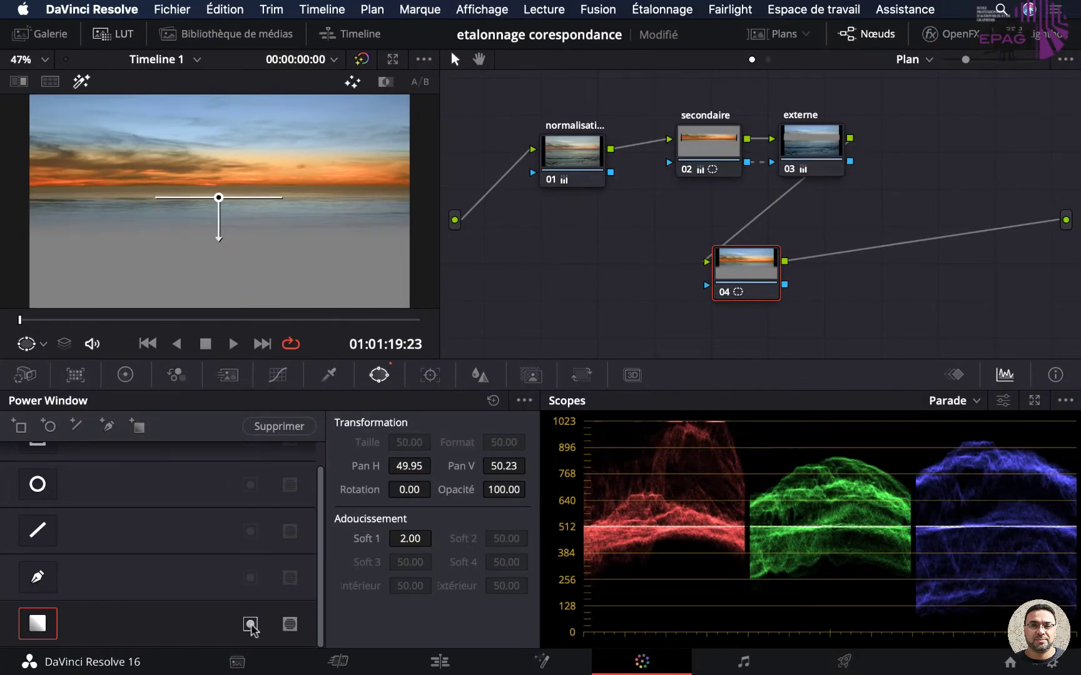
Invert node 04's gradient to affect the sea, set Pan V 50.29 and rotation -0.73, then open OpenFX
left_click(250, 624)
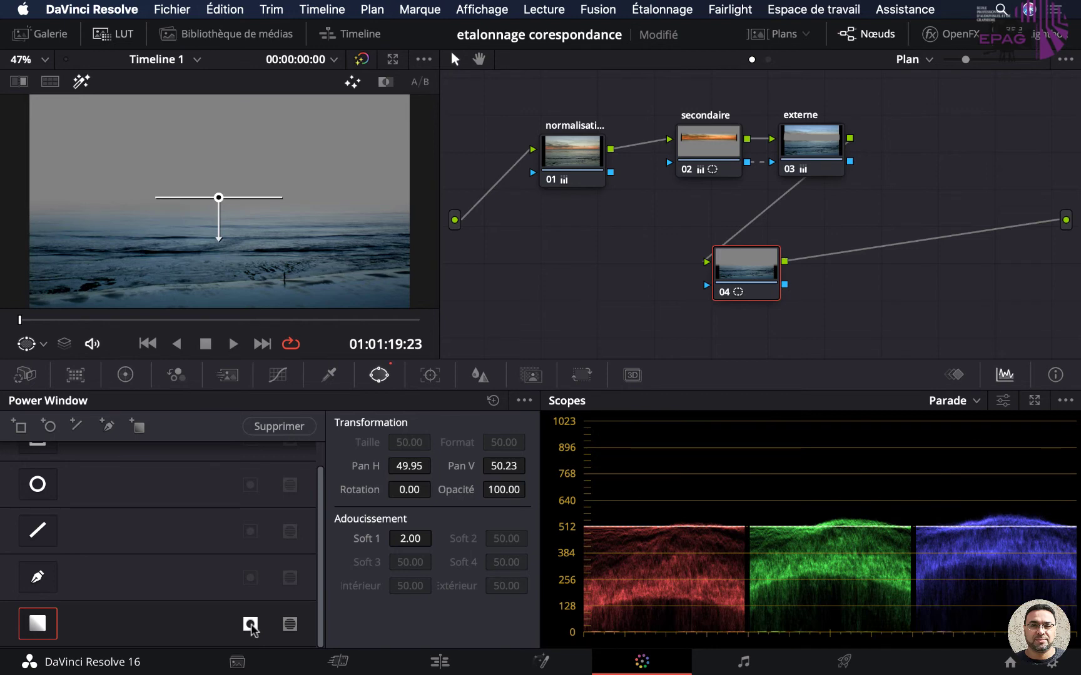
left_click(250, 624)
scroll(234, 510, "up", 2)
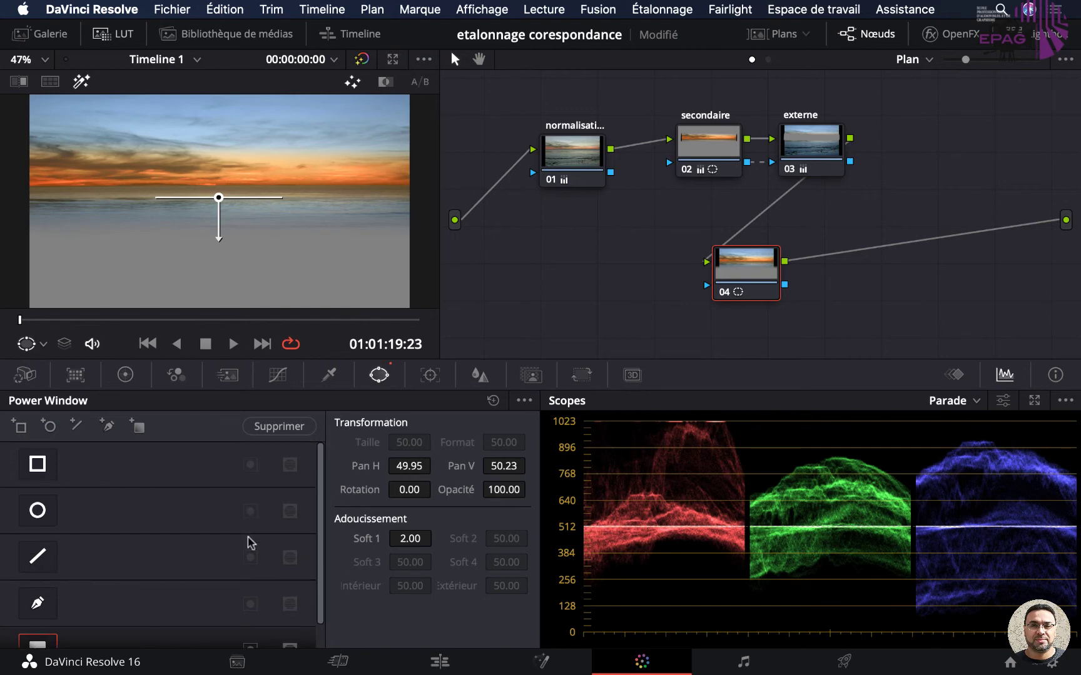
scroll(245, 560, "down", 2)
left_click(249, 625)
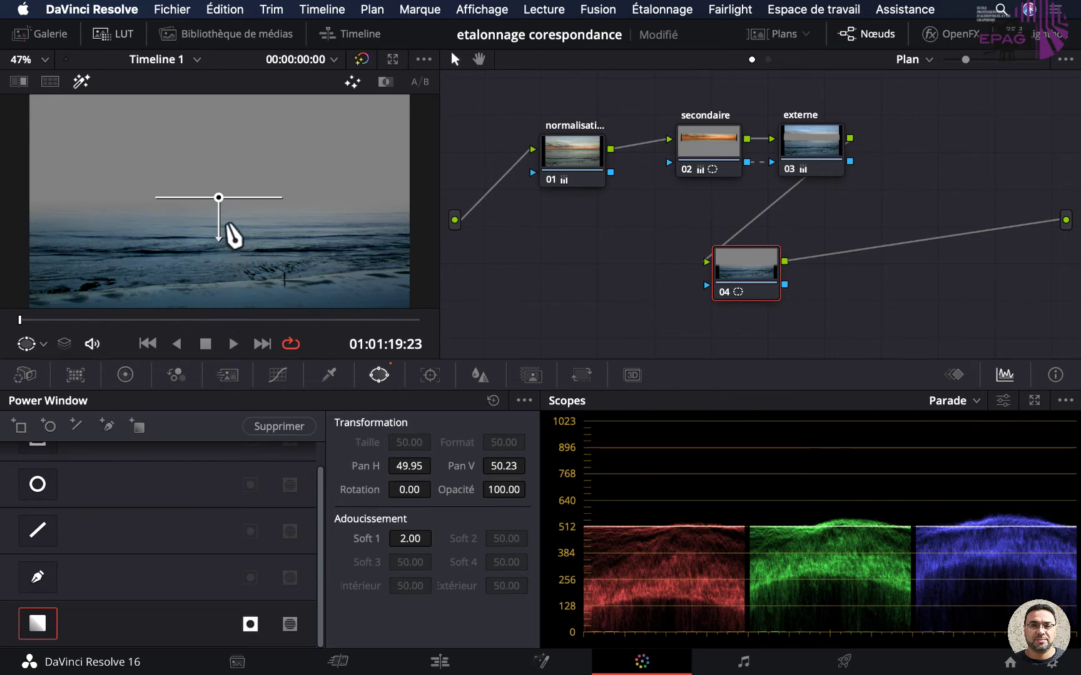
left_click_drag(218, 198, 218, 197)
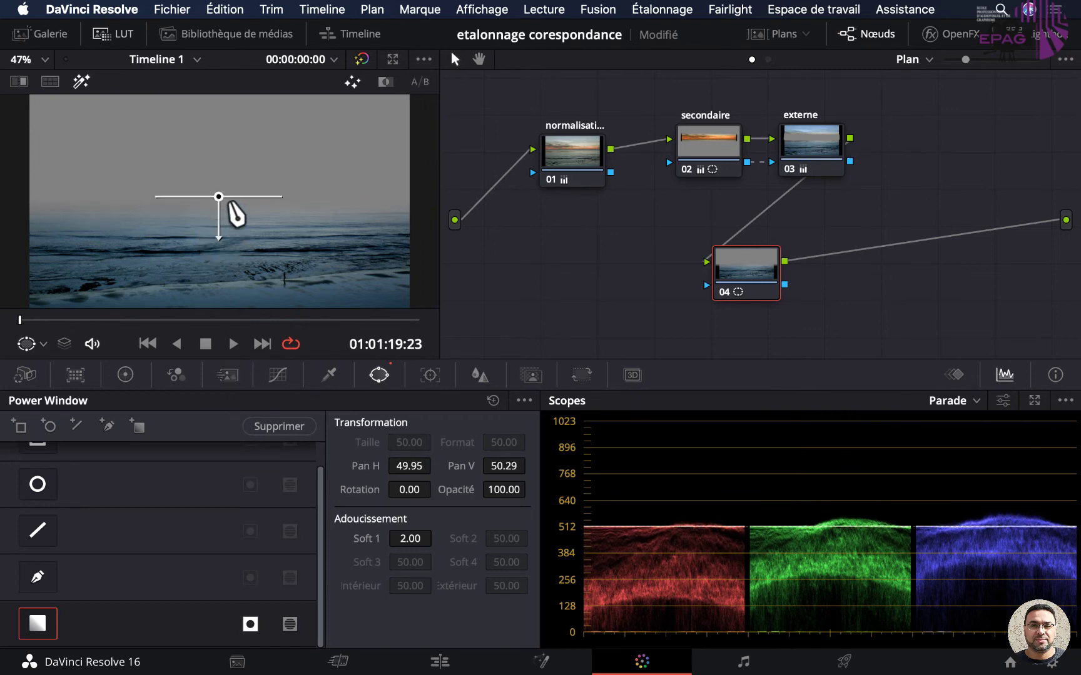
left_click_drag(217, 241, 219, 262)
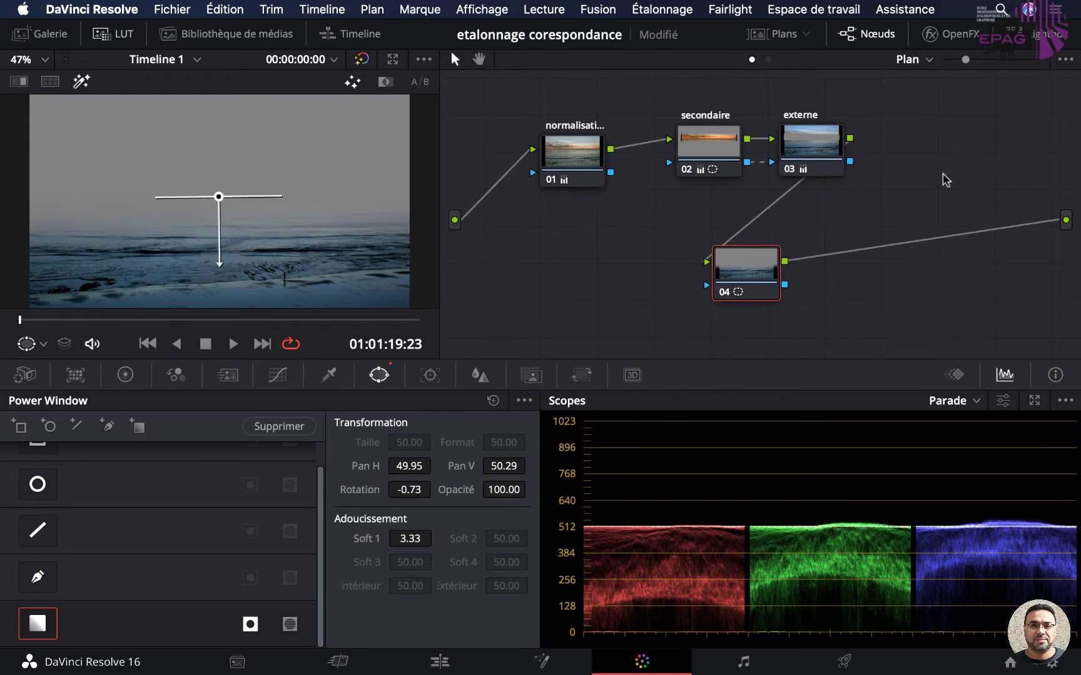
left_click(956, 37)
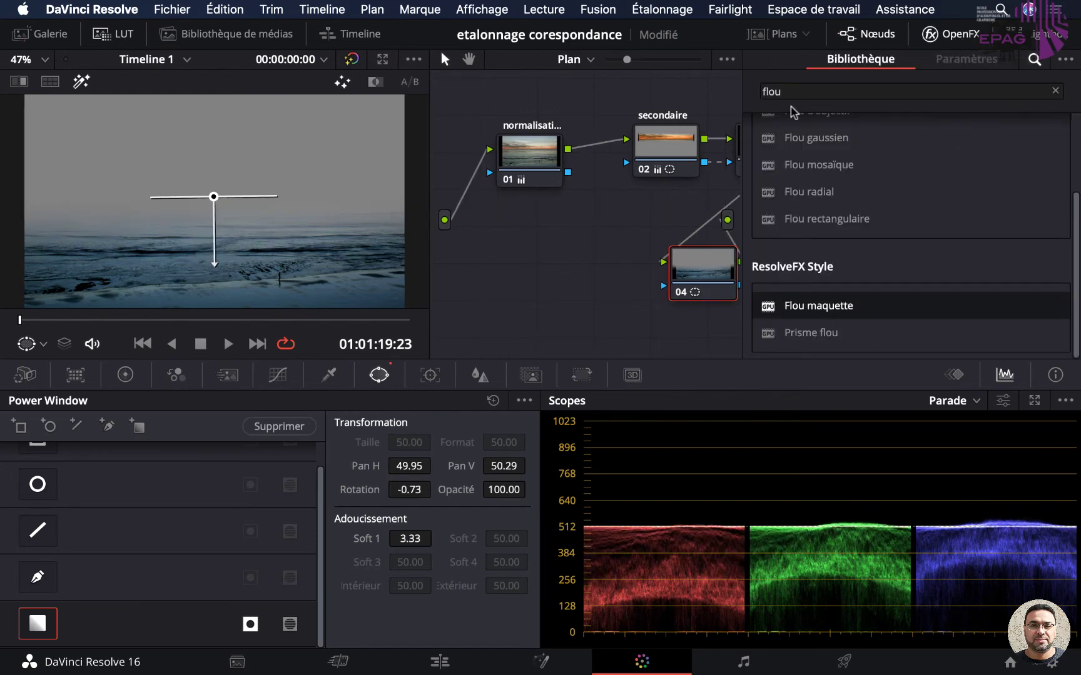
Apply Flou gaussien (0.400 intensity) to node 04, turn off the highlight view, and go full screen
scroll(869, 250, "up", 3)
scroll(870, 250, "down", 1)
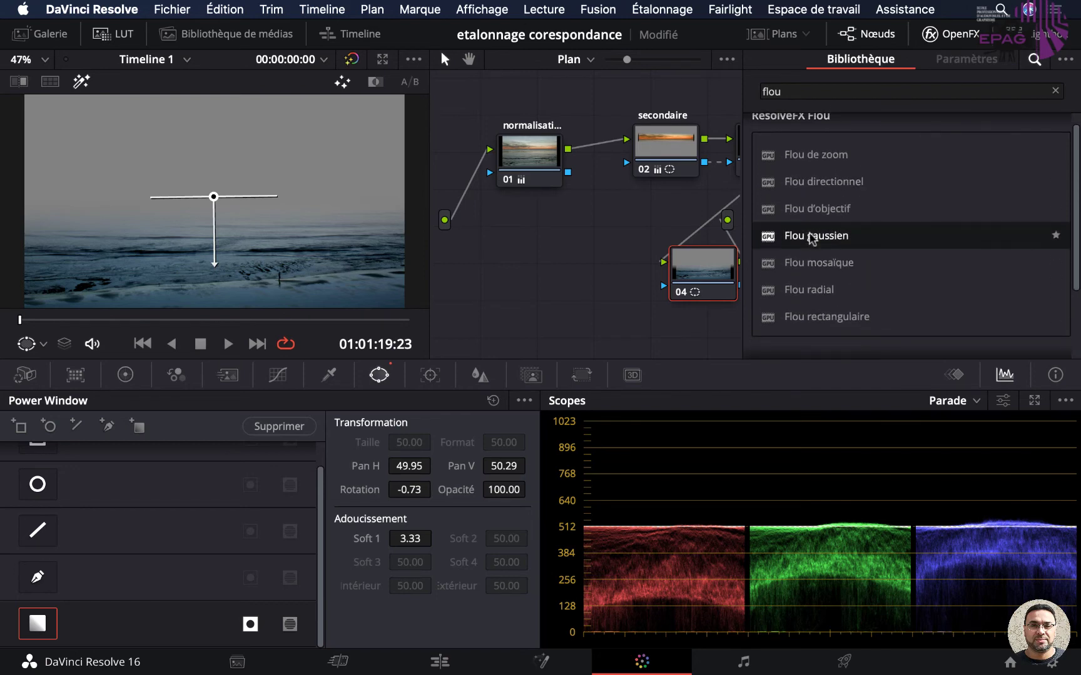
left_click_drag(812, 239, 697, 270)
left_click_drag(697, 266, 599, 248)
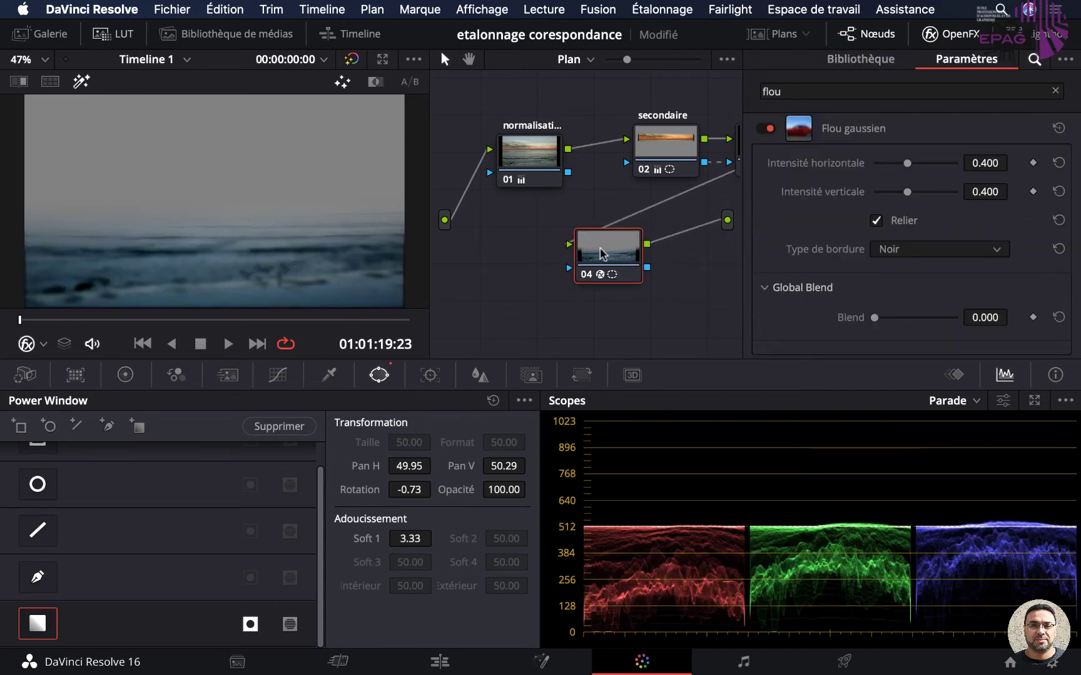
left_click(81, 82)
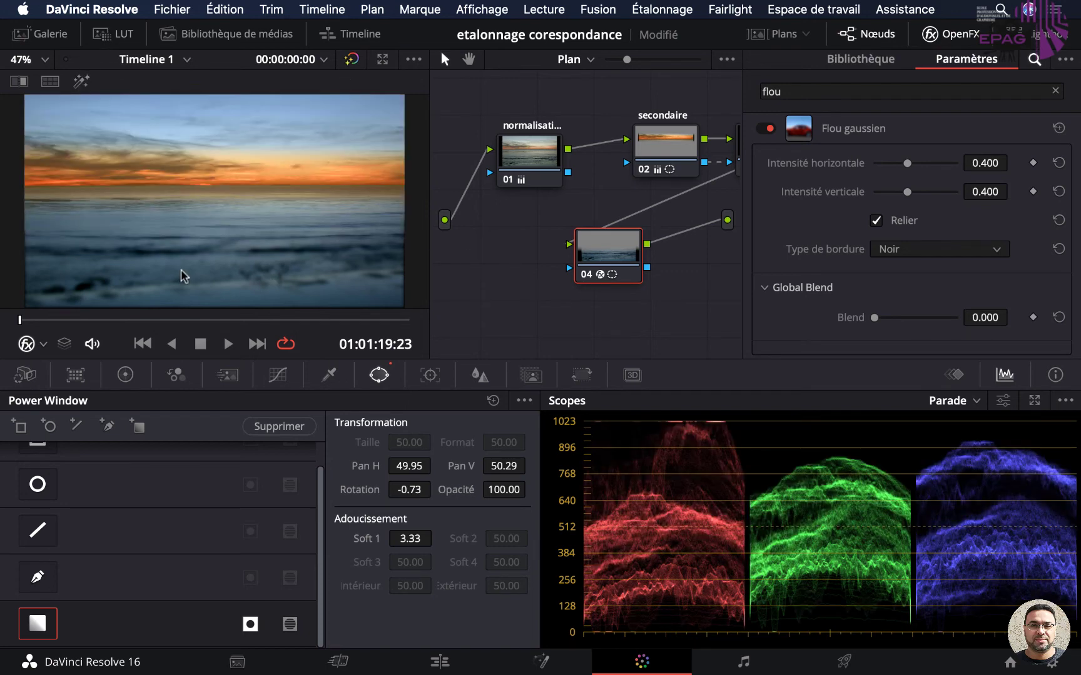
key("super+f")
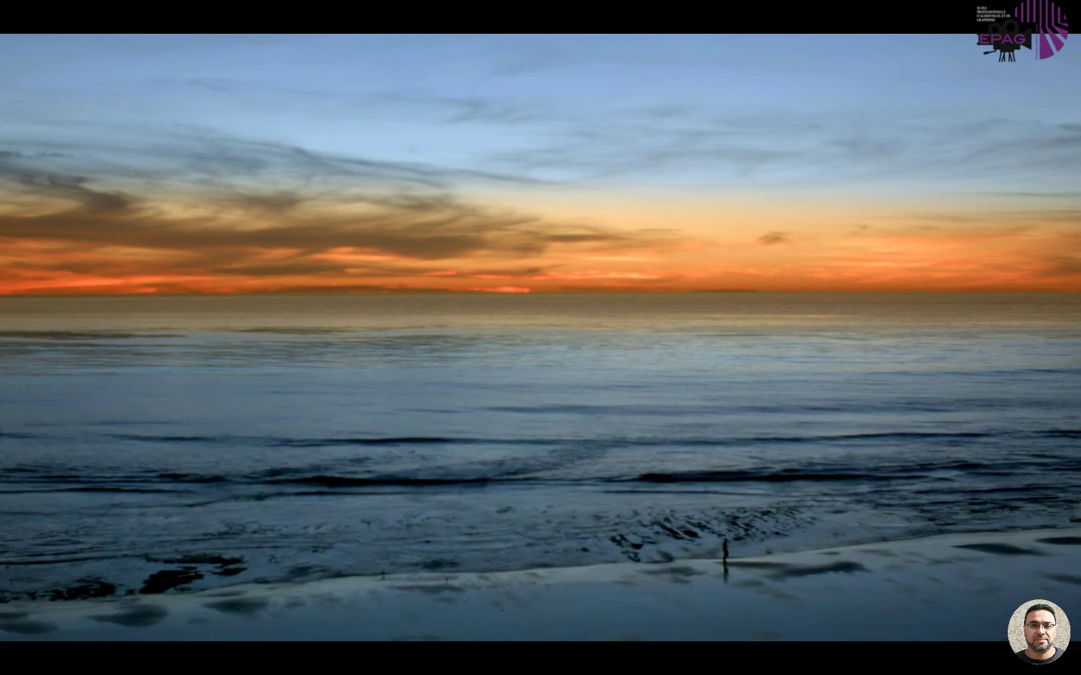
Leave full screen, close the effects panel, and rearrange nodes 01–04 in the graph
mouse_move(487, 374)
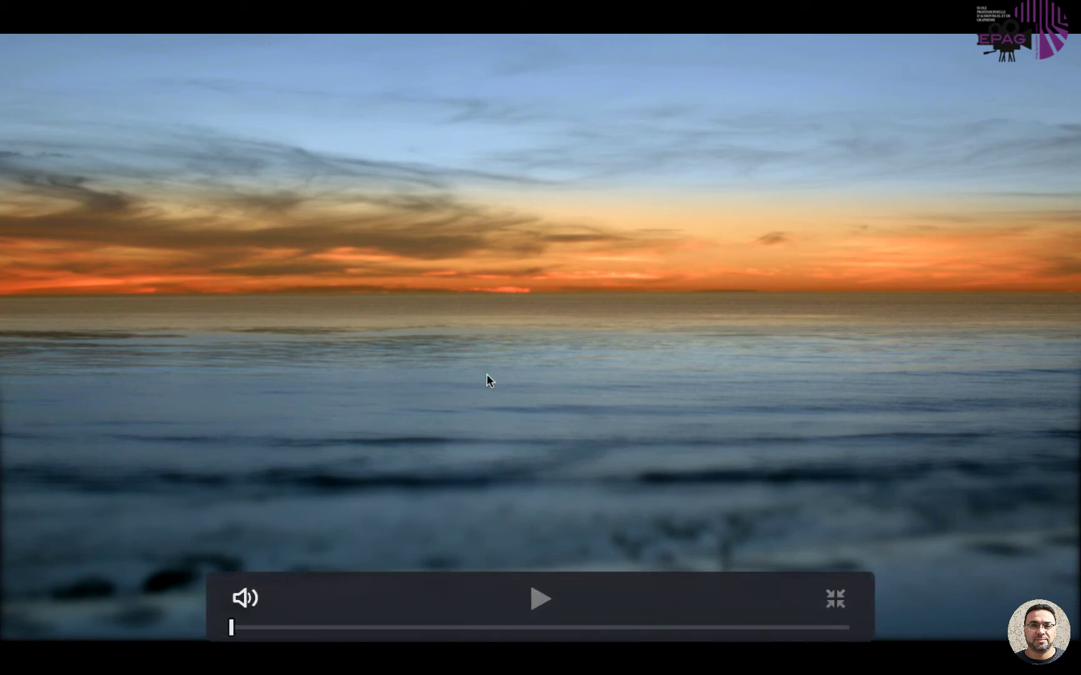
key("Escape")
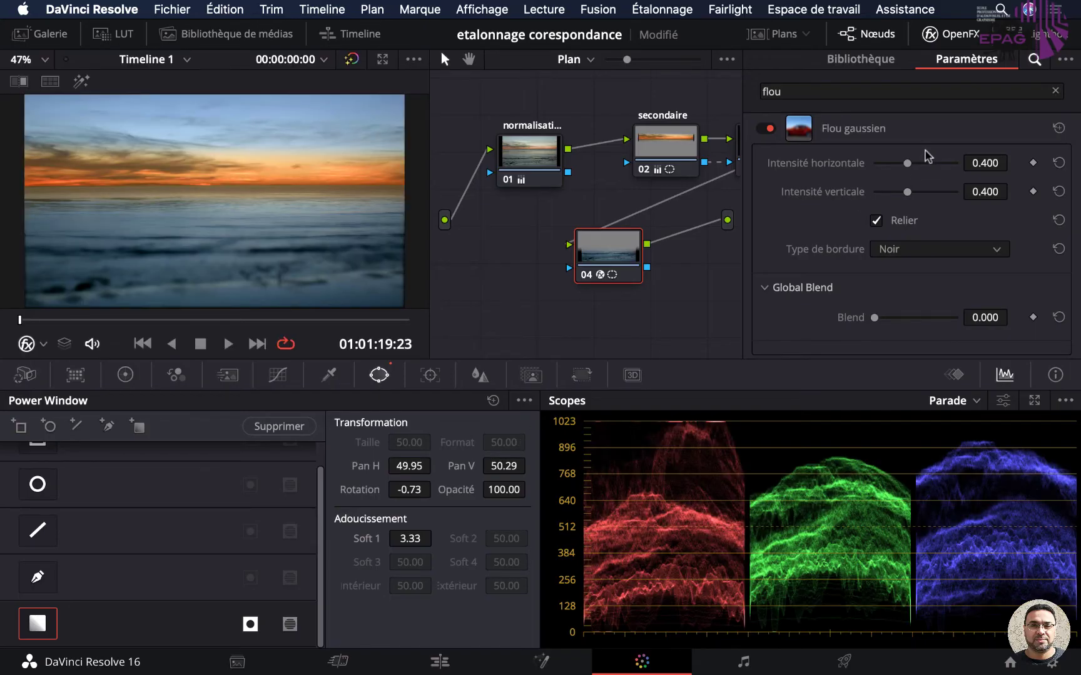
key("shift+0")
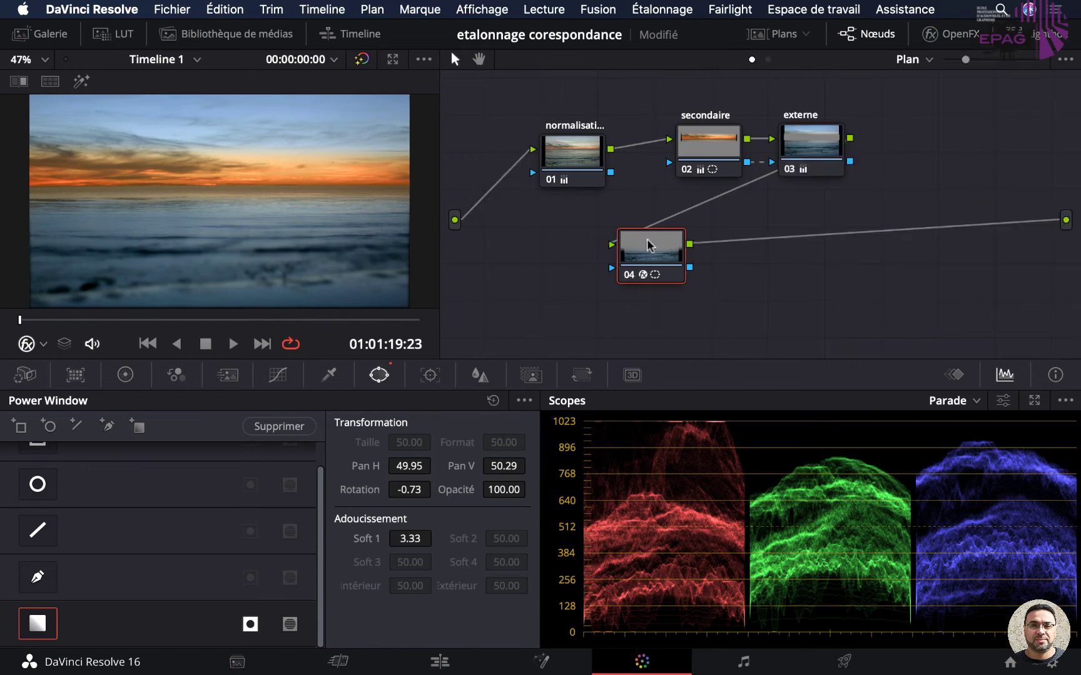
left_click_drag(647, 239, 756, 256)
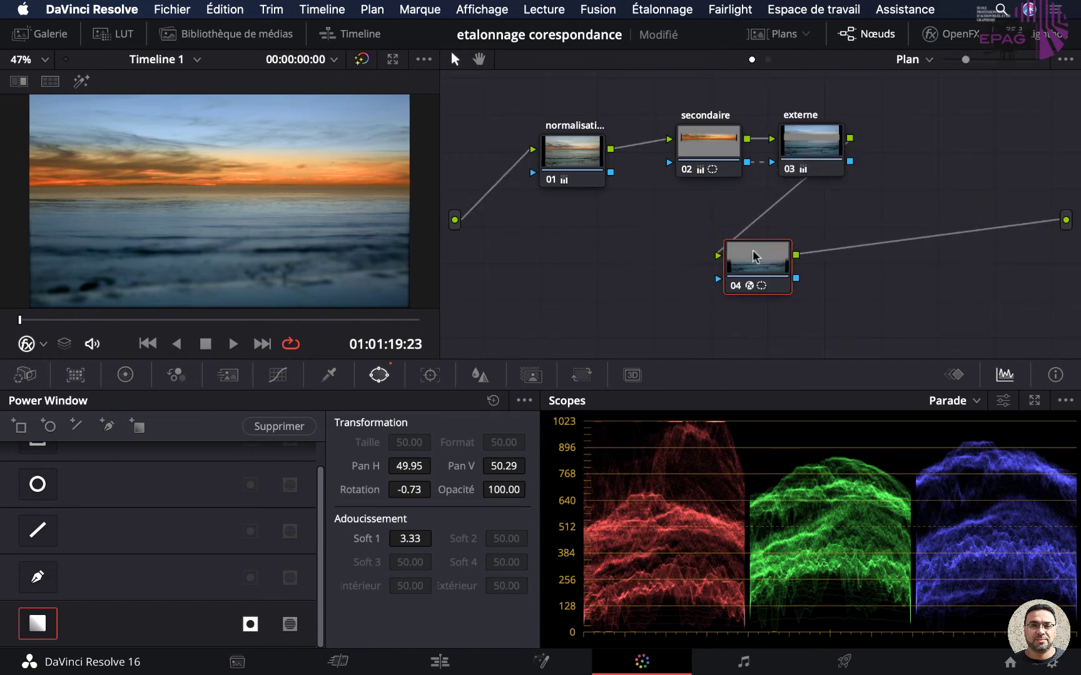
left_click(698, 148)
left_click_drag(699, 148, 664, 143)
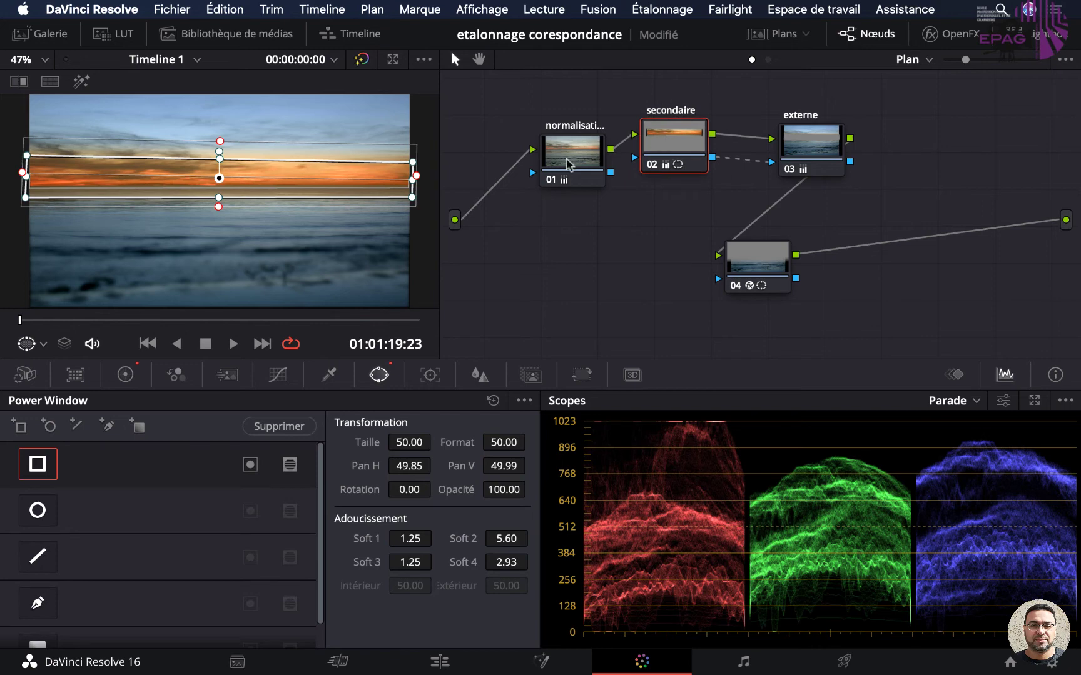
left_click_drag(566, 163, 536, 154)
left_click_drag(659, 148, 634, 147)
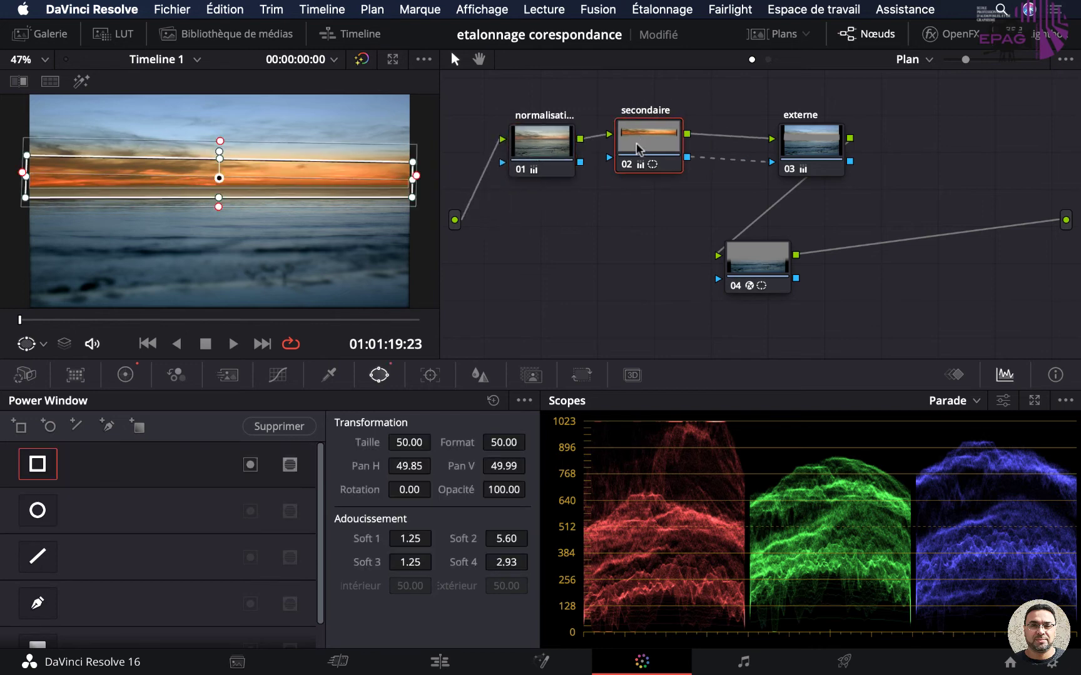
left_click(803, 158)
left_click_drag(803, 158, 759, 156)
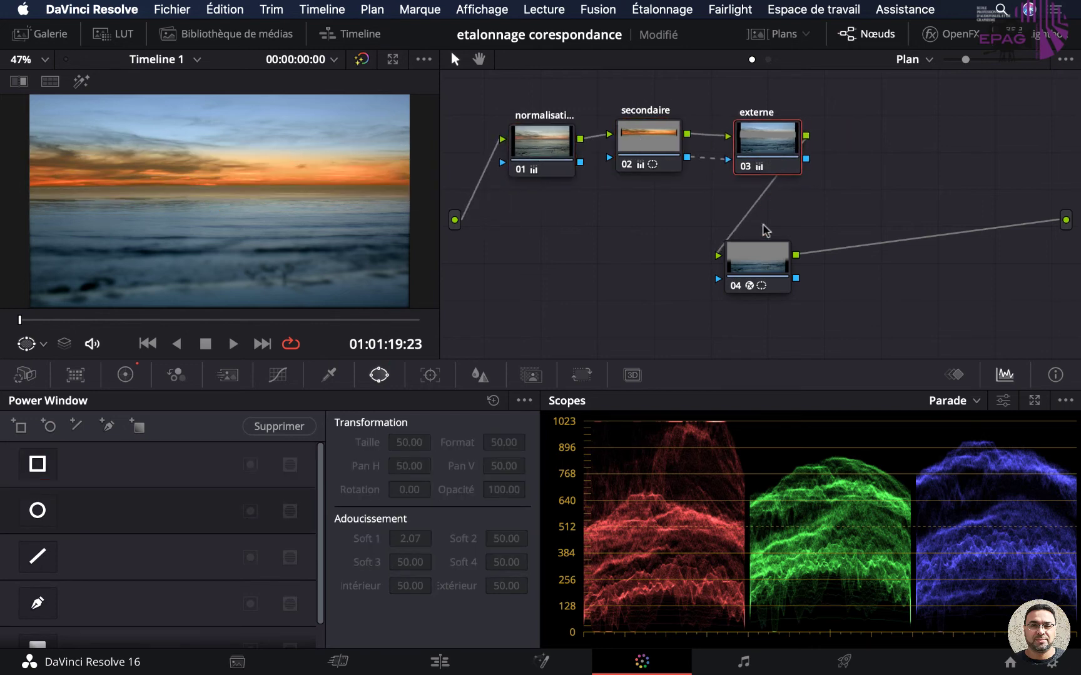
left_click_drag(758, 265, 811, 255)
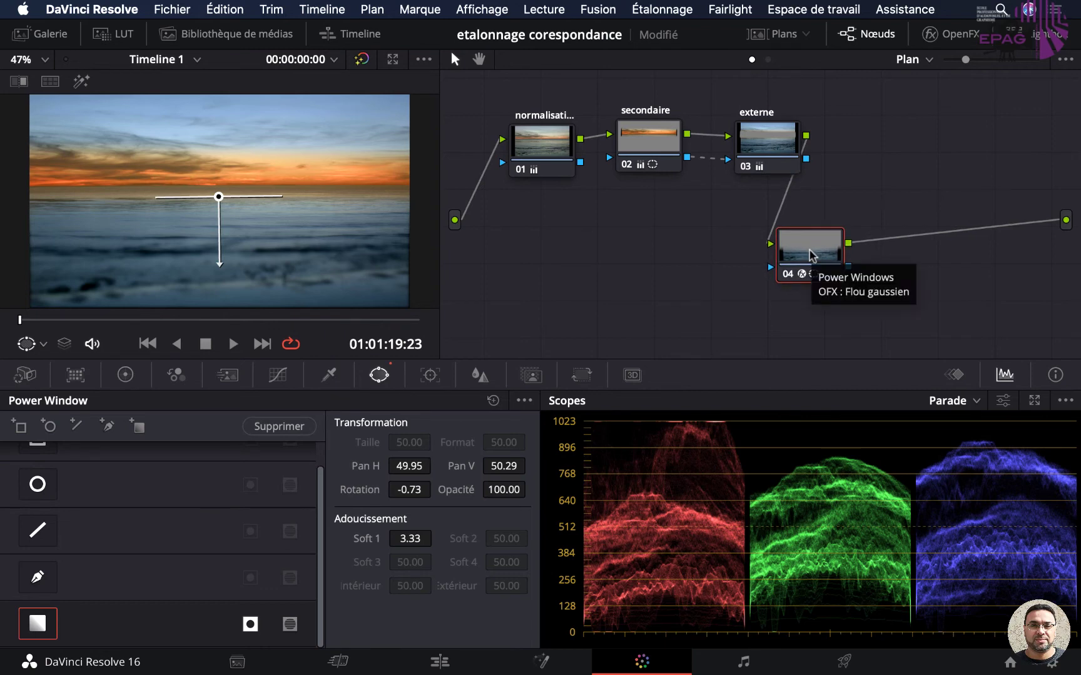
Save the project, disable node 04, and add a new node 05 placed below-left
key("super+s")
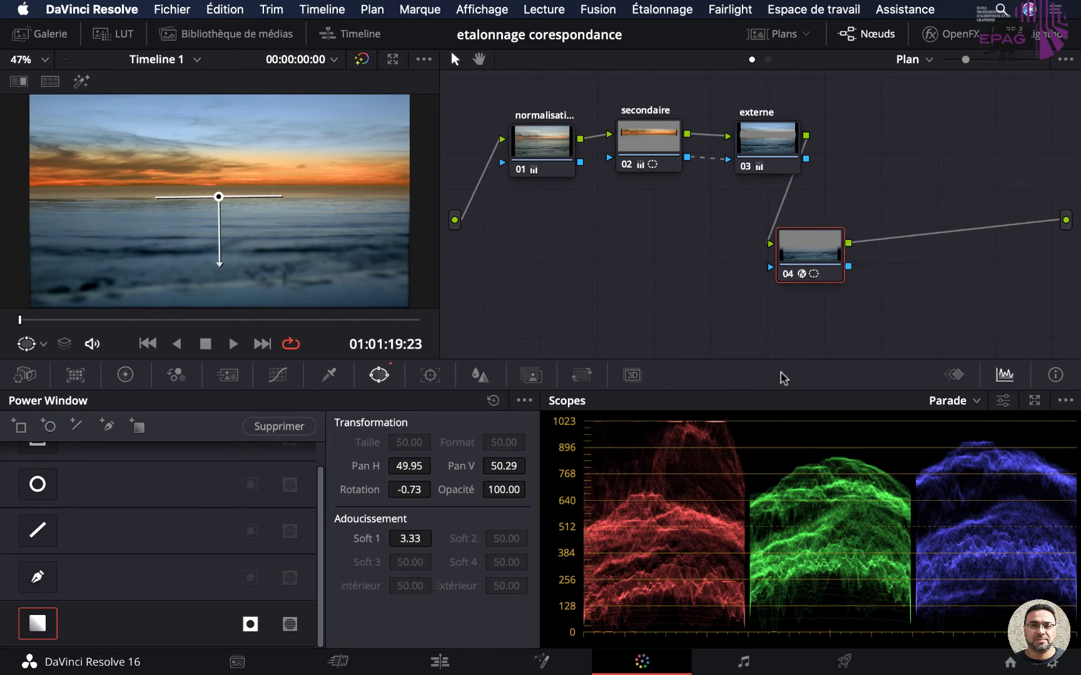
left_click(800, 249)
key("super+d")
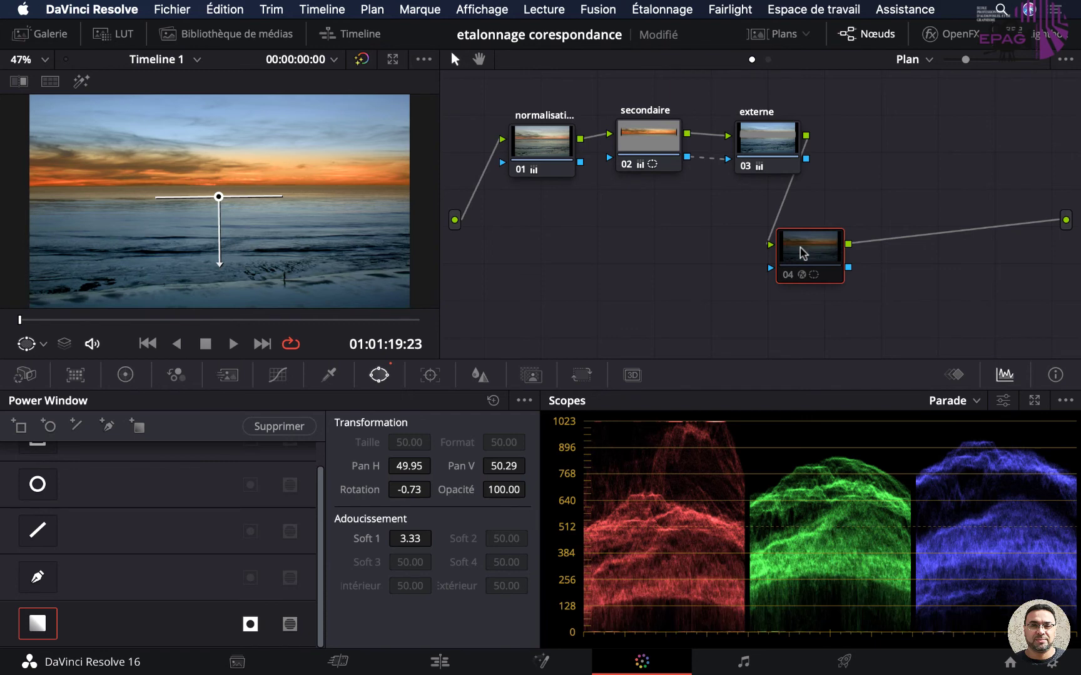
left_click_drag(801, 252, 838, 224)
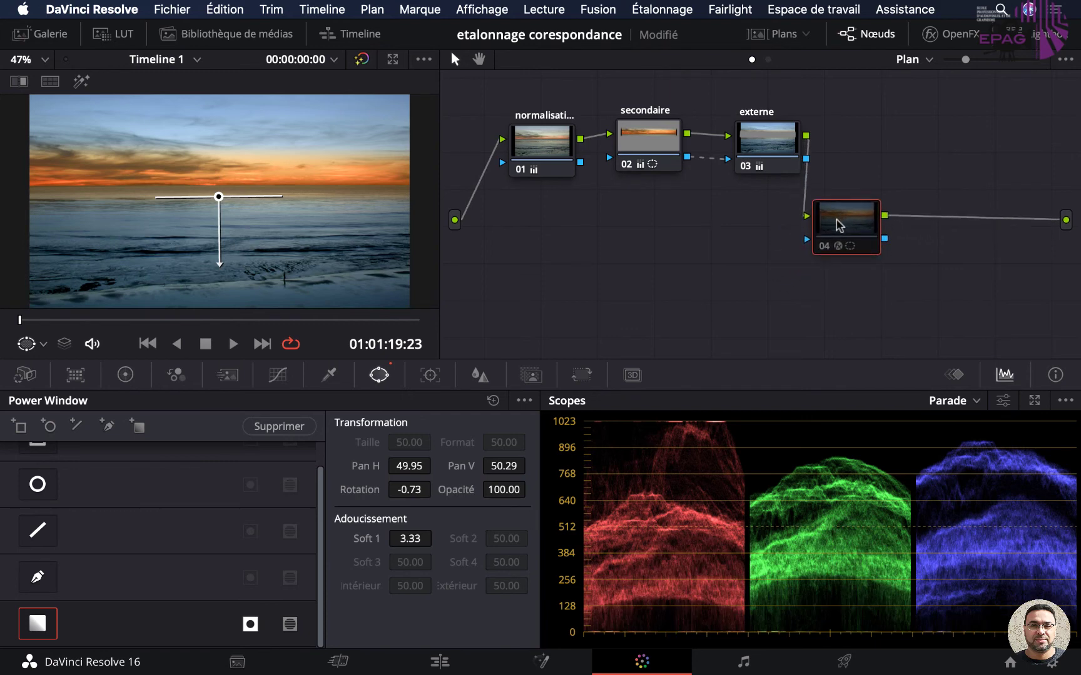
key("alt+s")
left_click_drag(881, 279, 663, 288)
Apply the Flou maquette tilt-shift blur from the OpenFX library to node 05
left_click(953, 34)
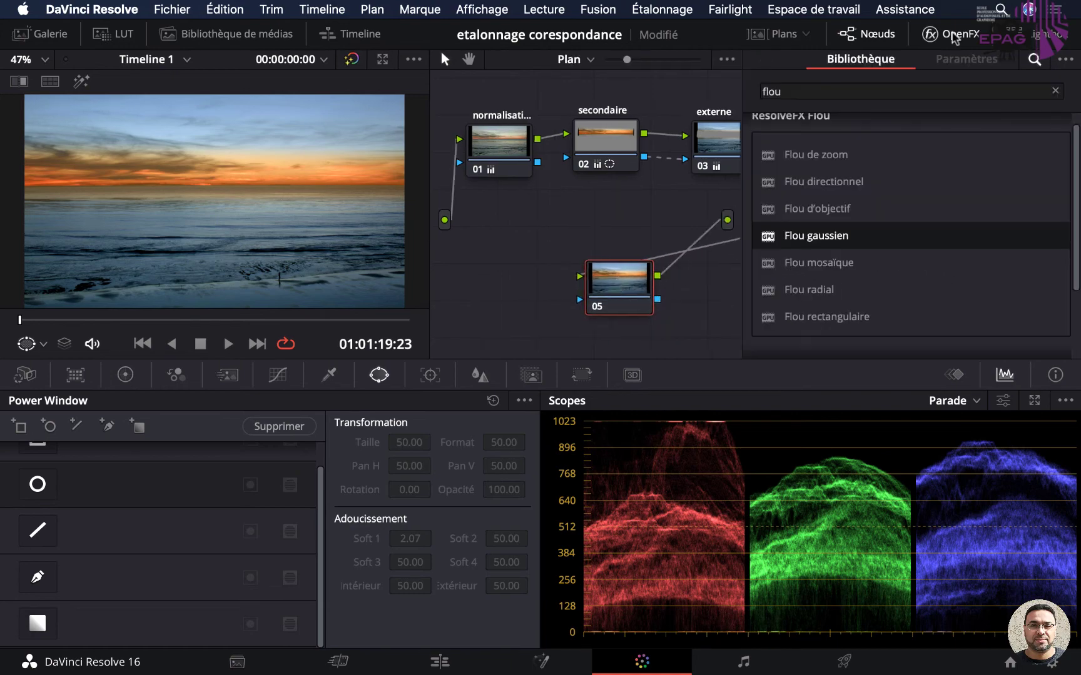
scroll(885, 282, "down", 3)
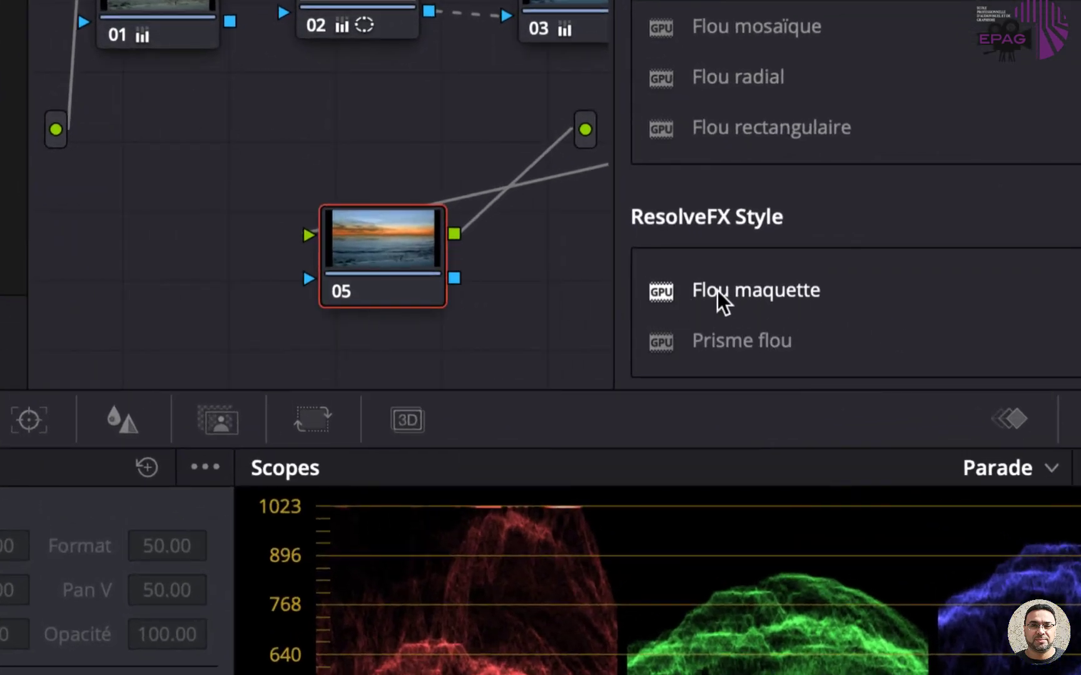
left_click_drag(791, 290, 602, 288)
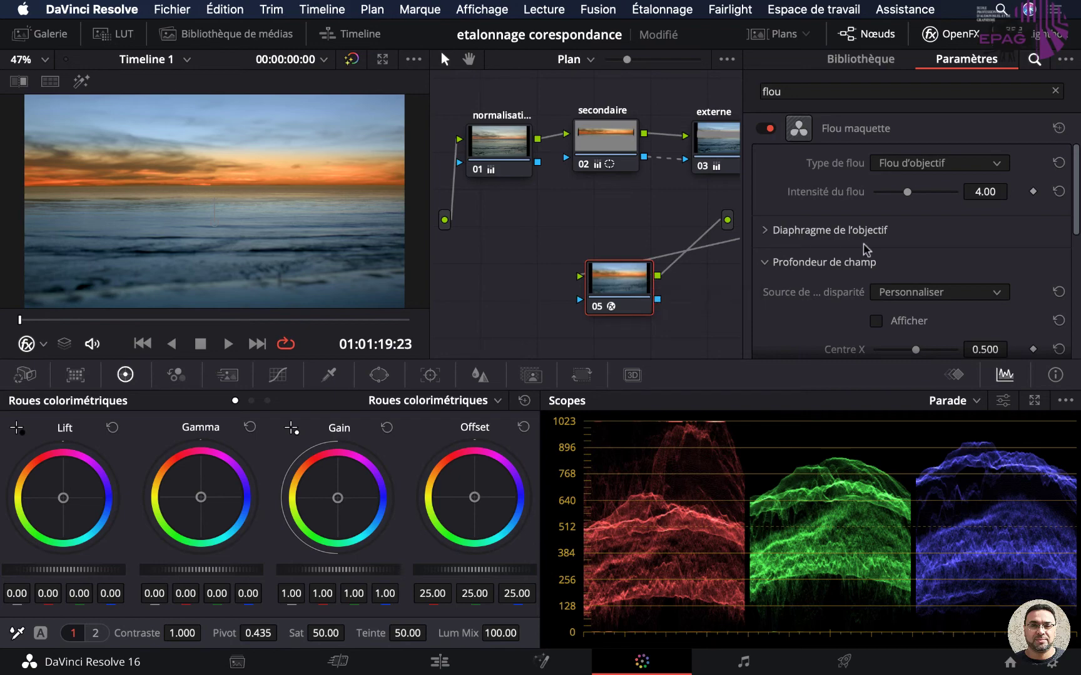
scroll(918, 245, "down", 3)
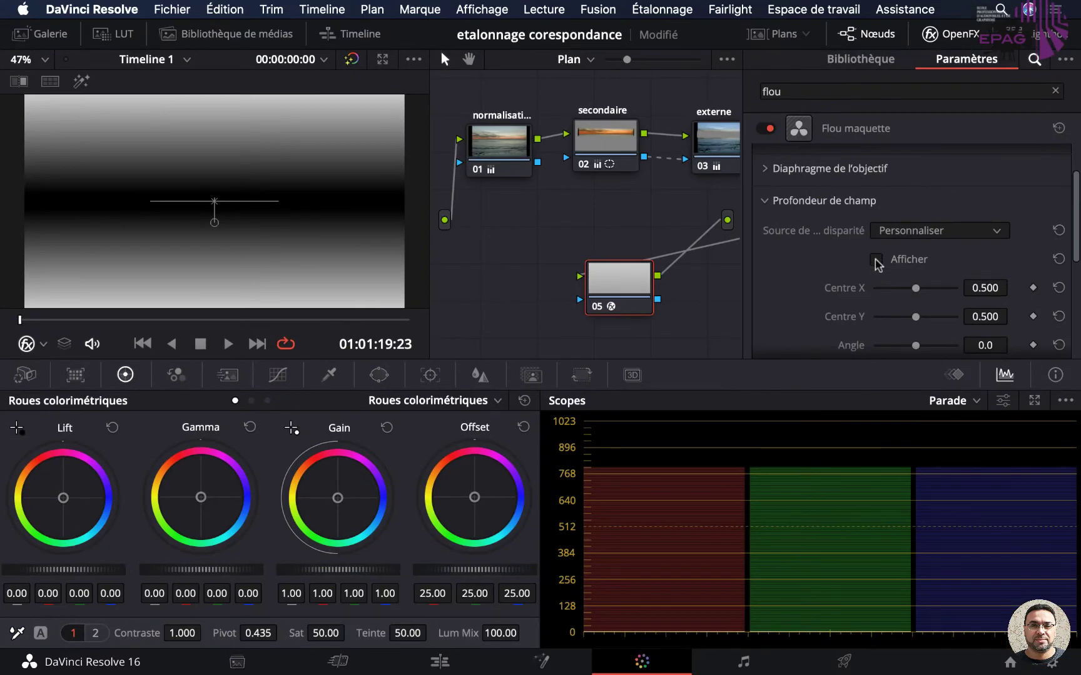
Move the tilt-shift focus band onto the horizon (Centre Y 0.583) and save the project
left_click(877, 259)
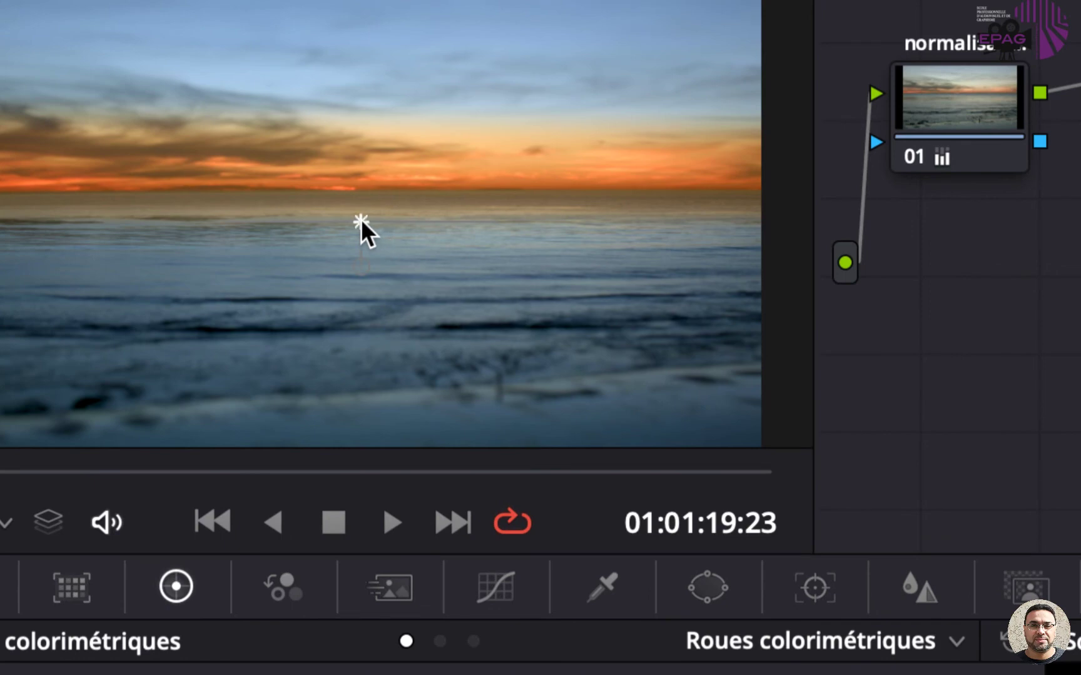
left_click_drag(361, 219, 363, 185)
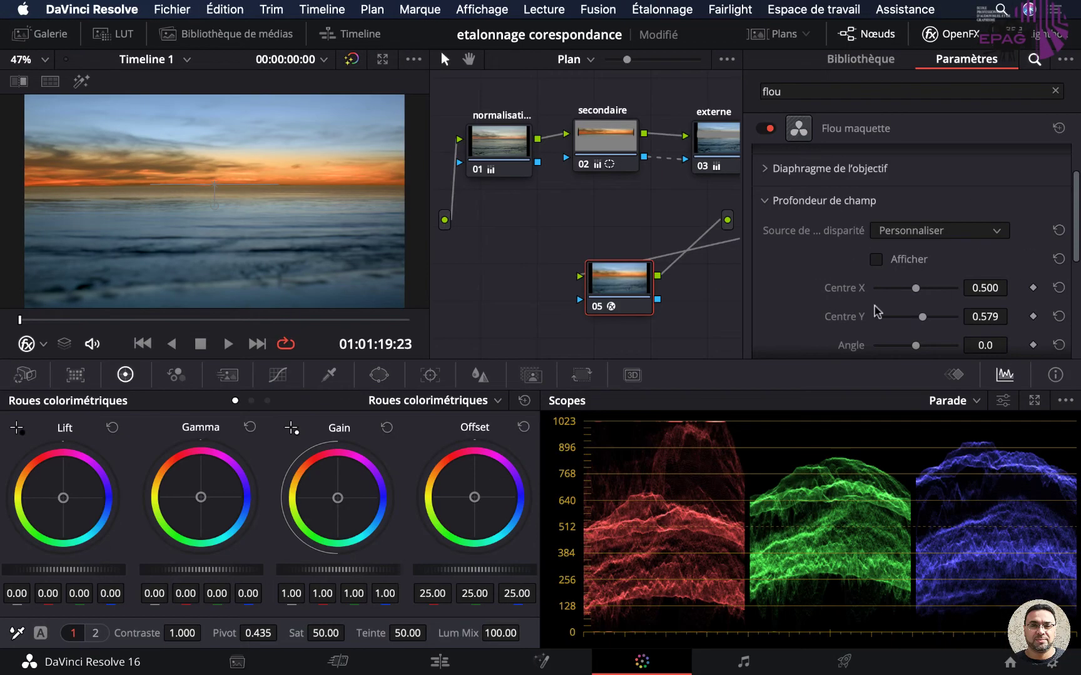
left_click(876, 259)
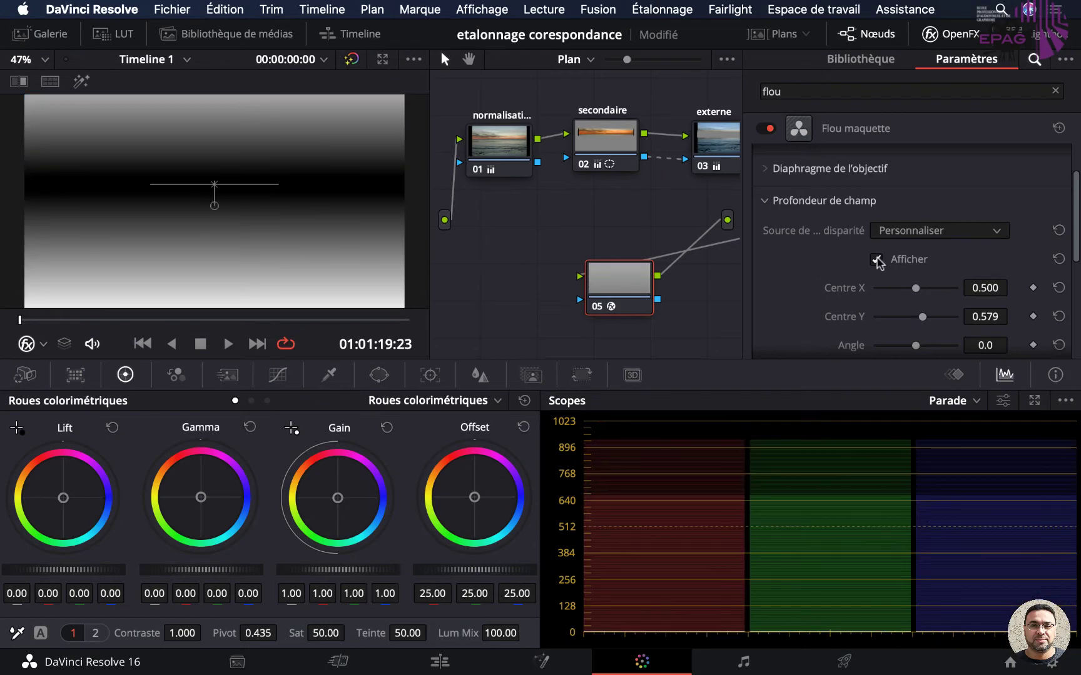
left_click(876, 258)
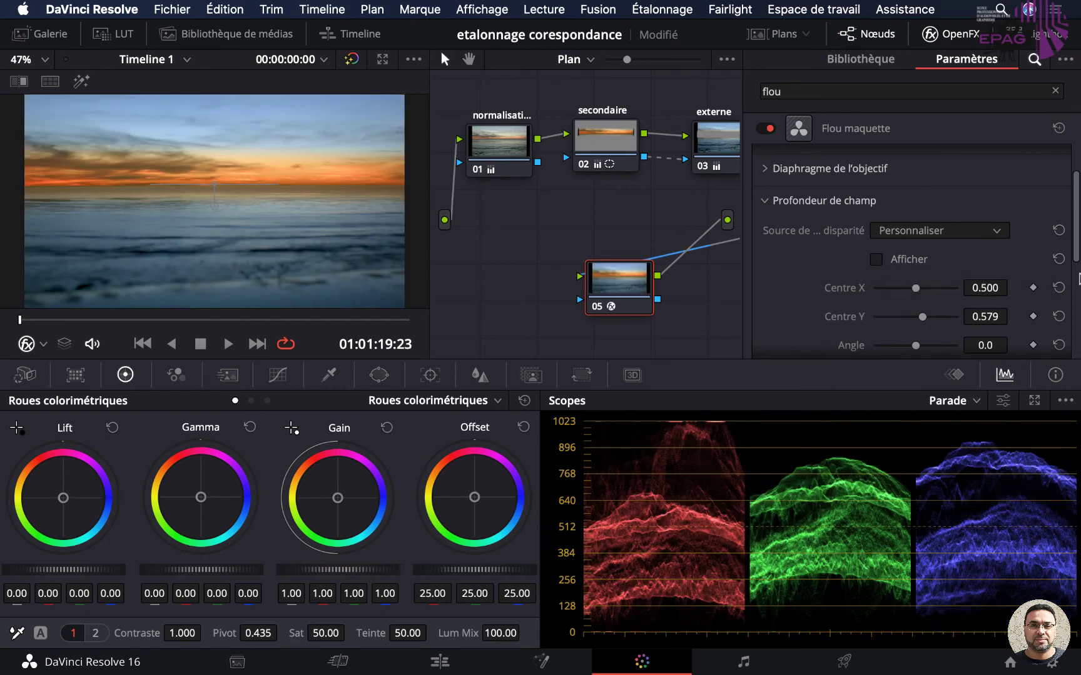
key("super+s")
left_click(876, 259)
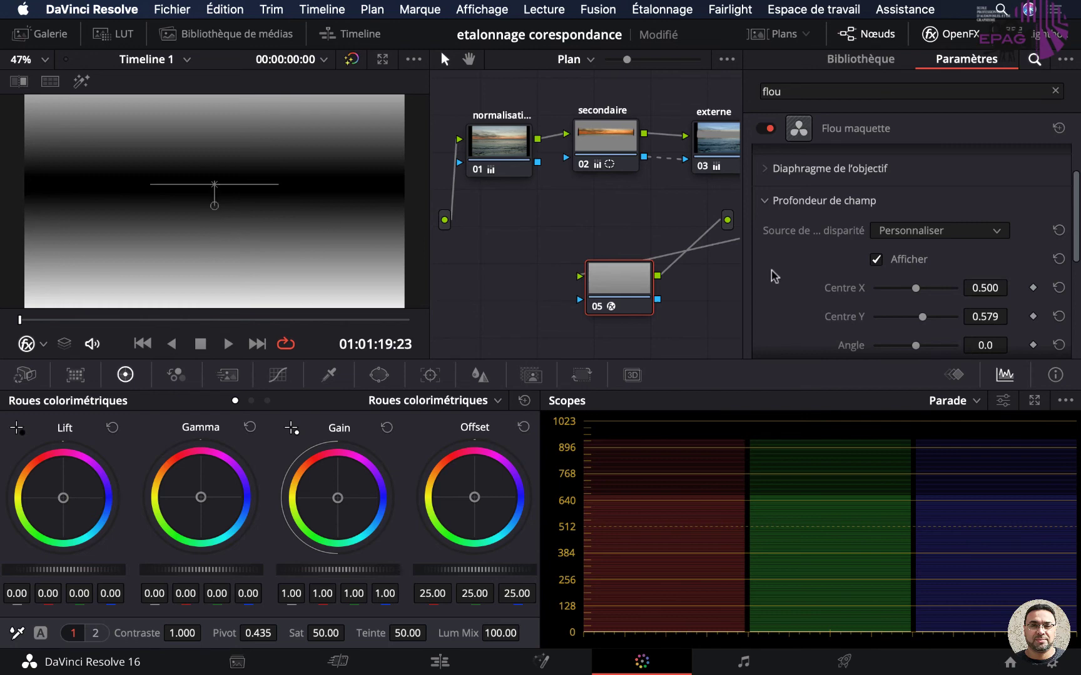
Widen the focus zone to 0.285 and set the lower margin to 0.612, then hide the depth map
scroll(1001, 238, "down", 4)
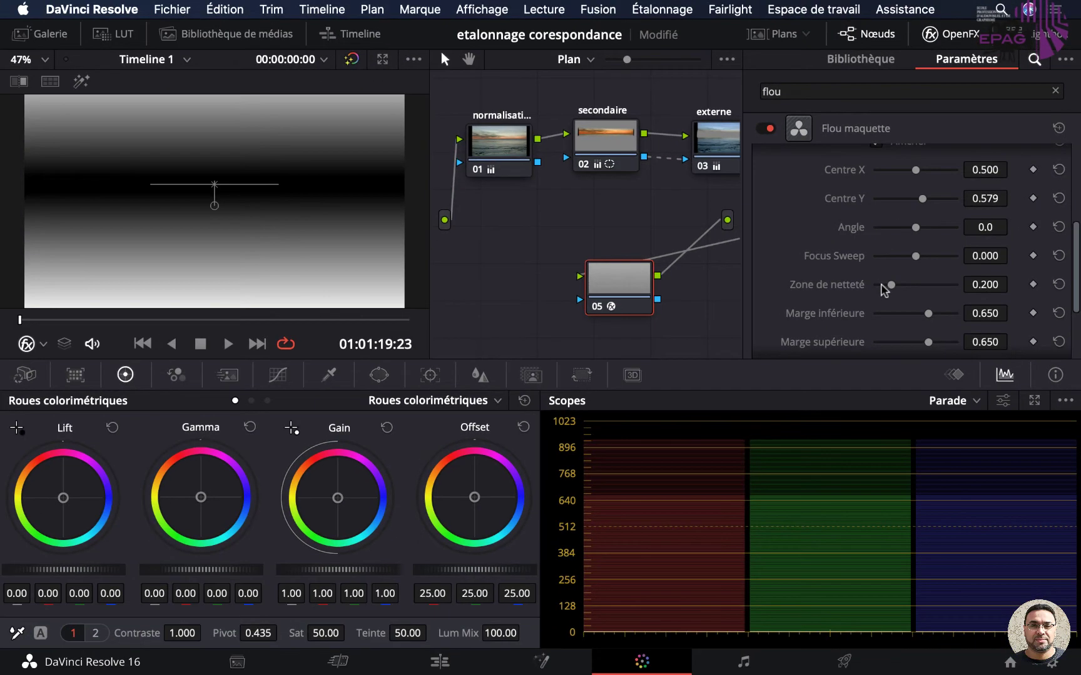
left_click_drag(881, 285, 898, 288)
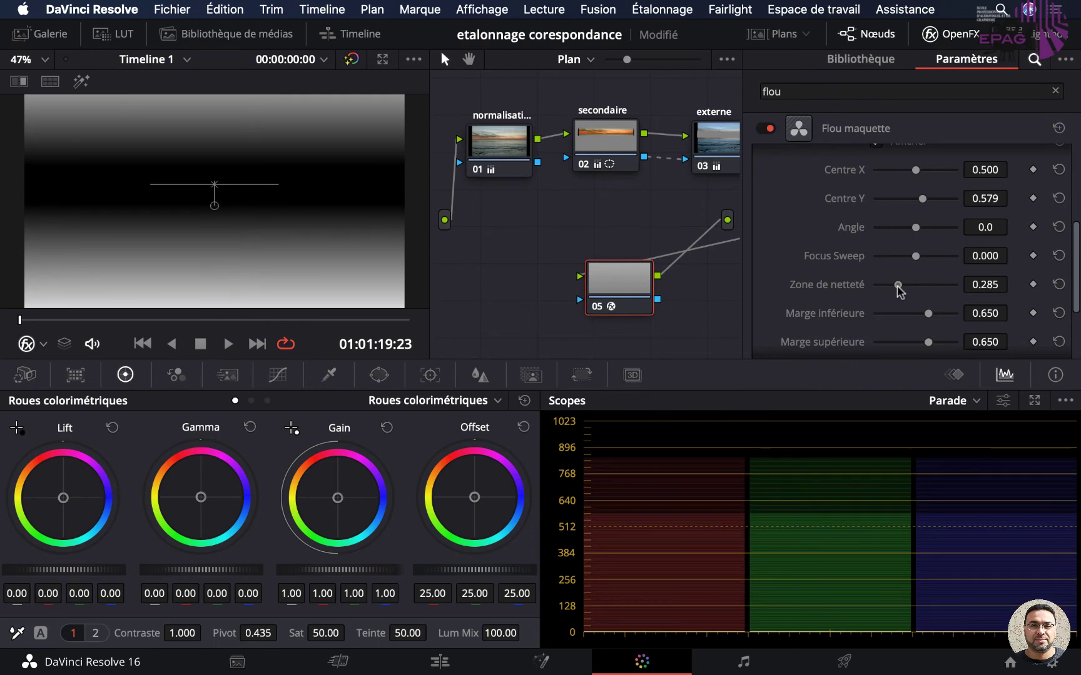
left_click_drag(1076, 273, 1076, 313)
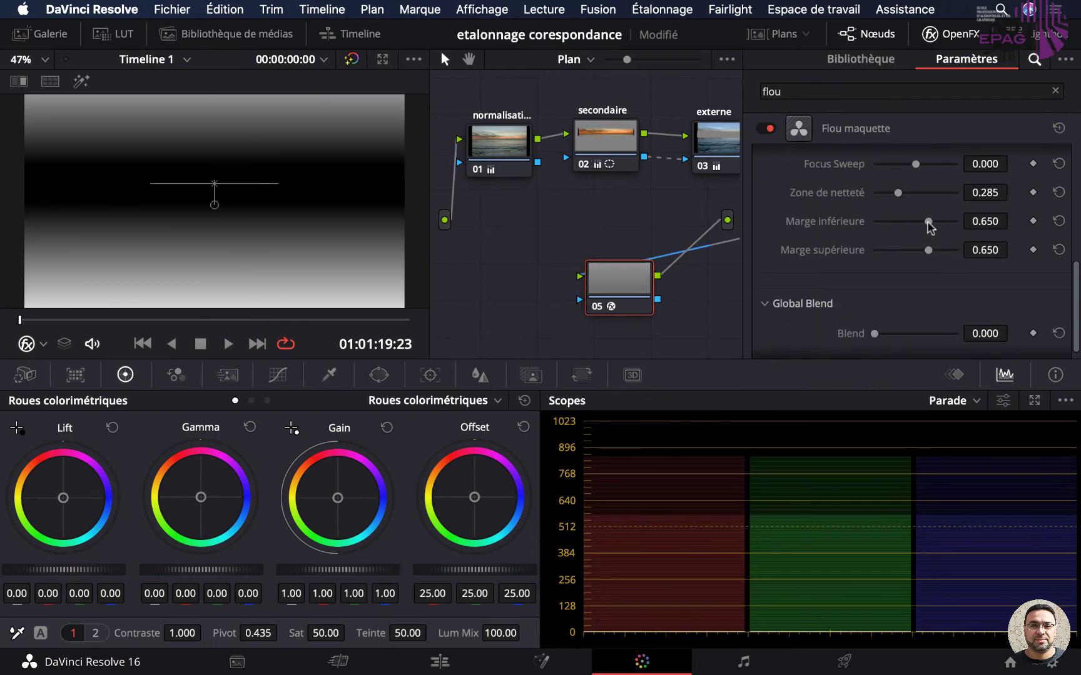
mouse_move(928, 222)
left_mouse_down()
mouse_move(926, 250)
mouse_move(924, 221)
left_mouse_up()
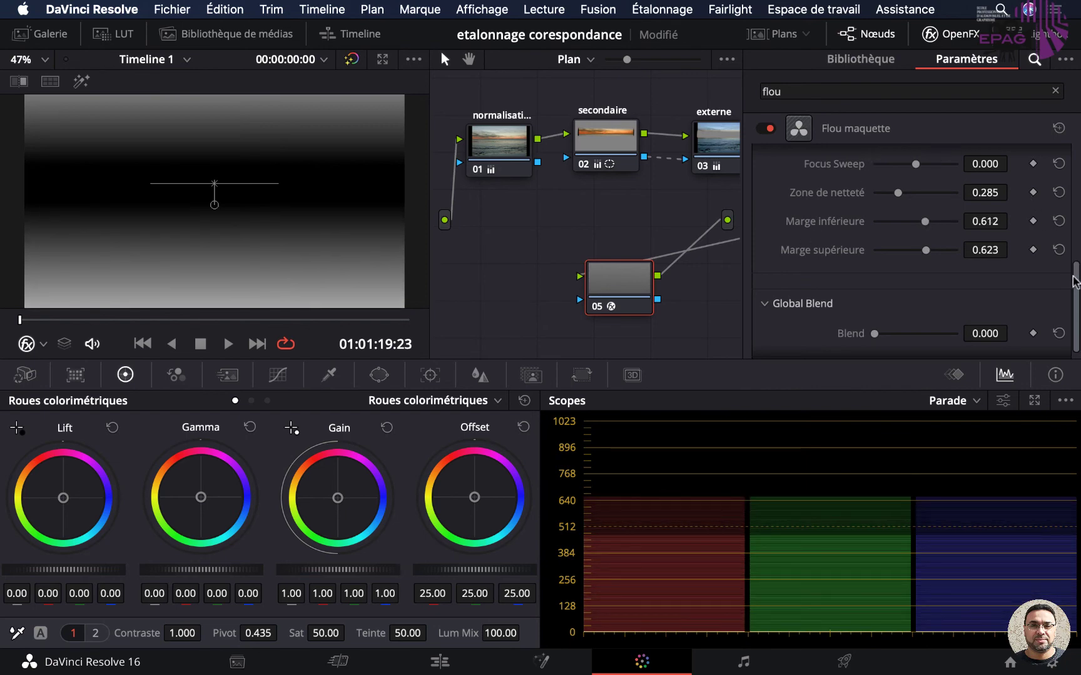
left_click_drag(1075, 284, 1076, 228)
left_click(876, 175)
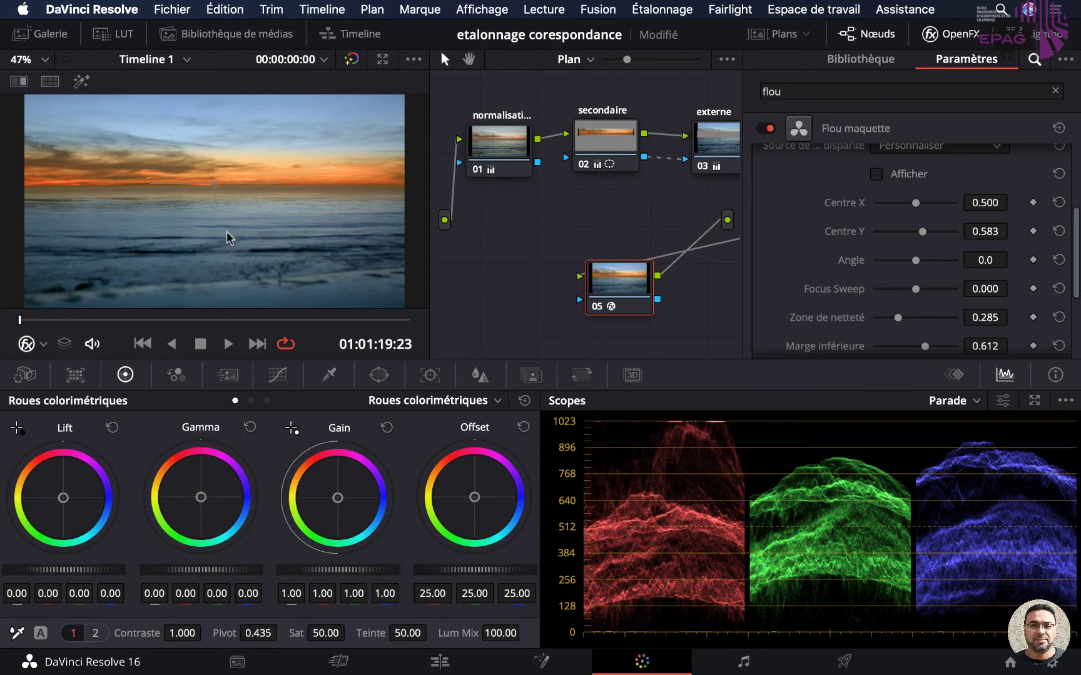
Preview the blurred shot full screen, then hide the OpenFX panel and rearrange nodes 04 and 05
key("super+f")
left_click(947, 34)
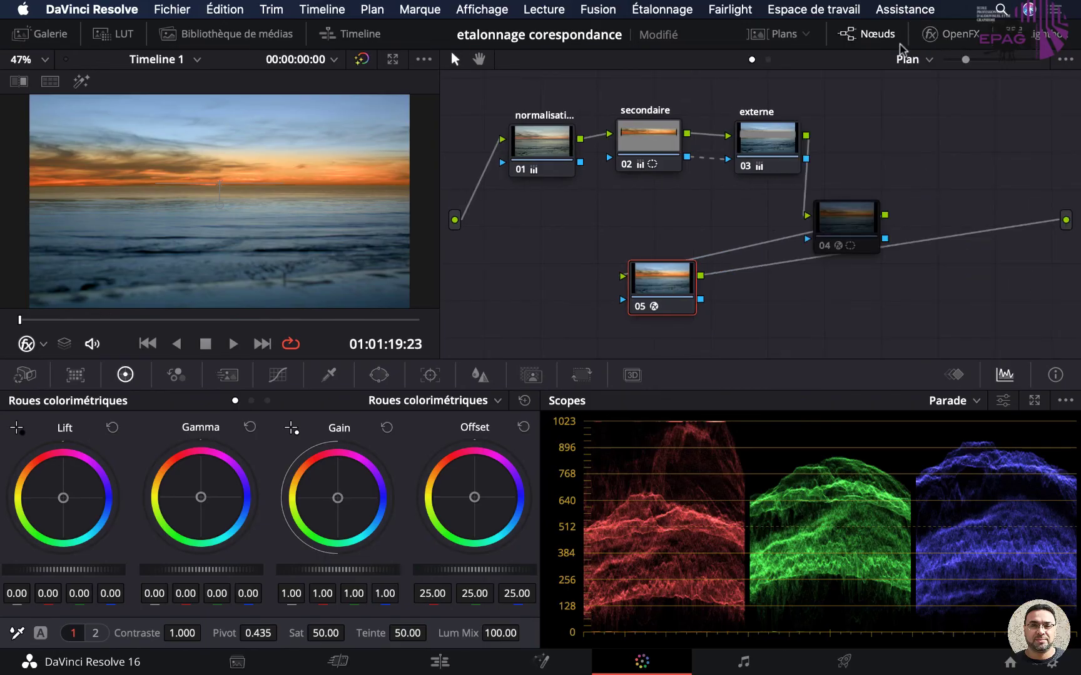
left_click_drag(827, 234, 836, 177)
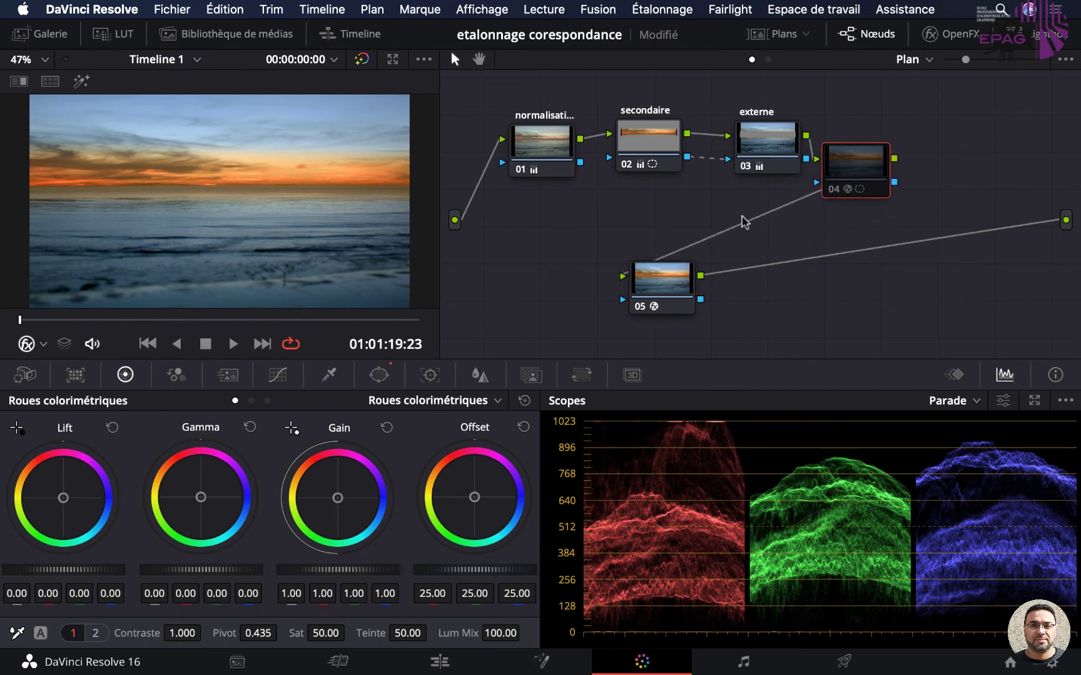
left_click_drag(646, 292, 849, 281)
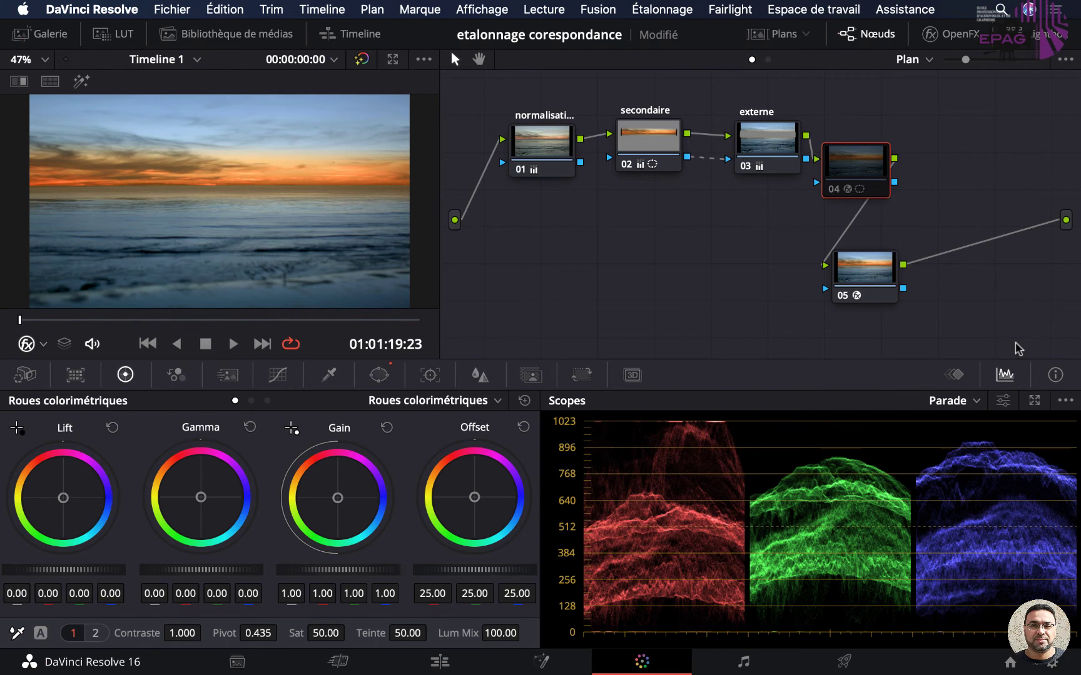
left_click_drag(847, 165, 867, 146)
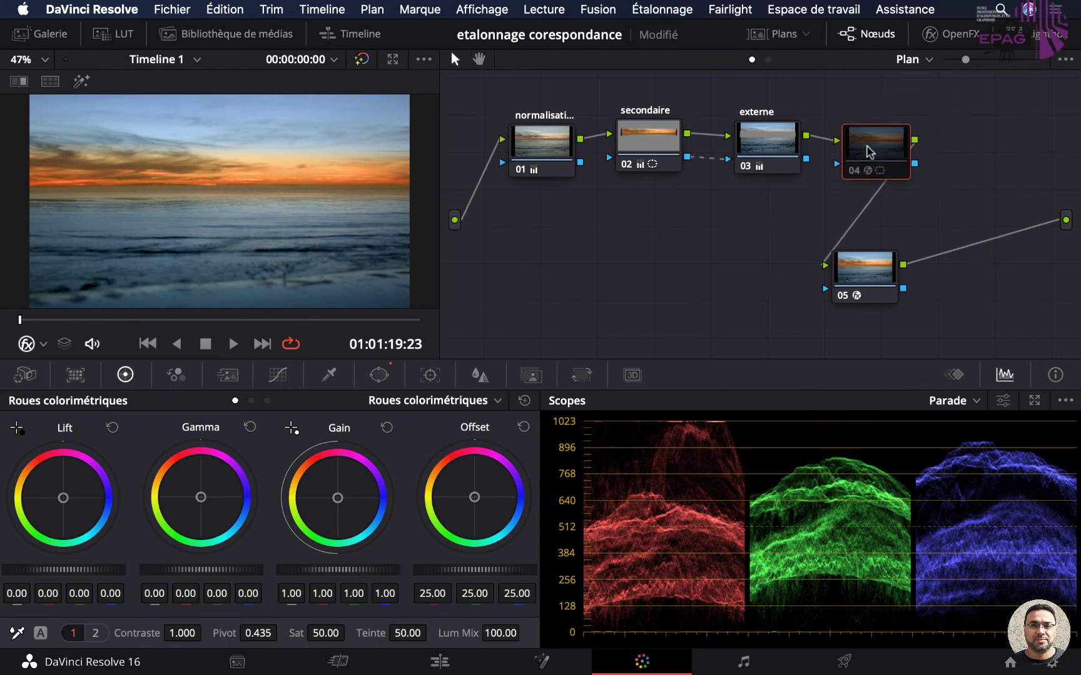
Delete the disabled Gaussian-blur node and line the Flou maquette node up after externe
right_click(869, 152)
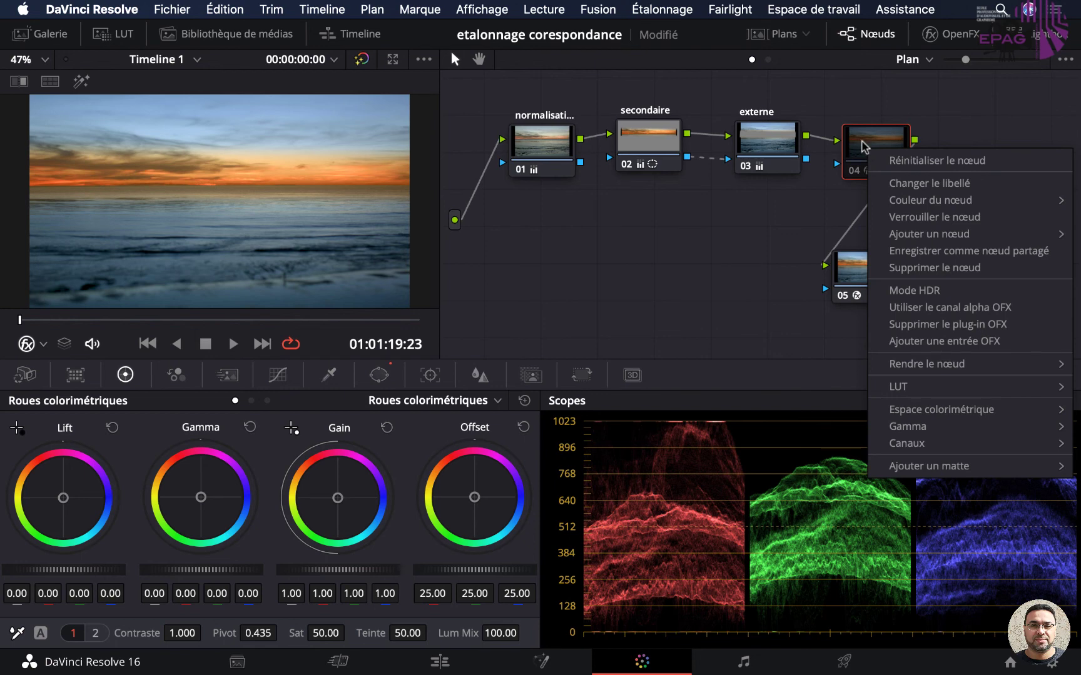
left_click(944, 267)
left_click_drag(864, 272, 882, 142)
Rename blur node 04 to 'flou'
double_click(869, 112)
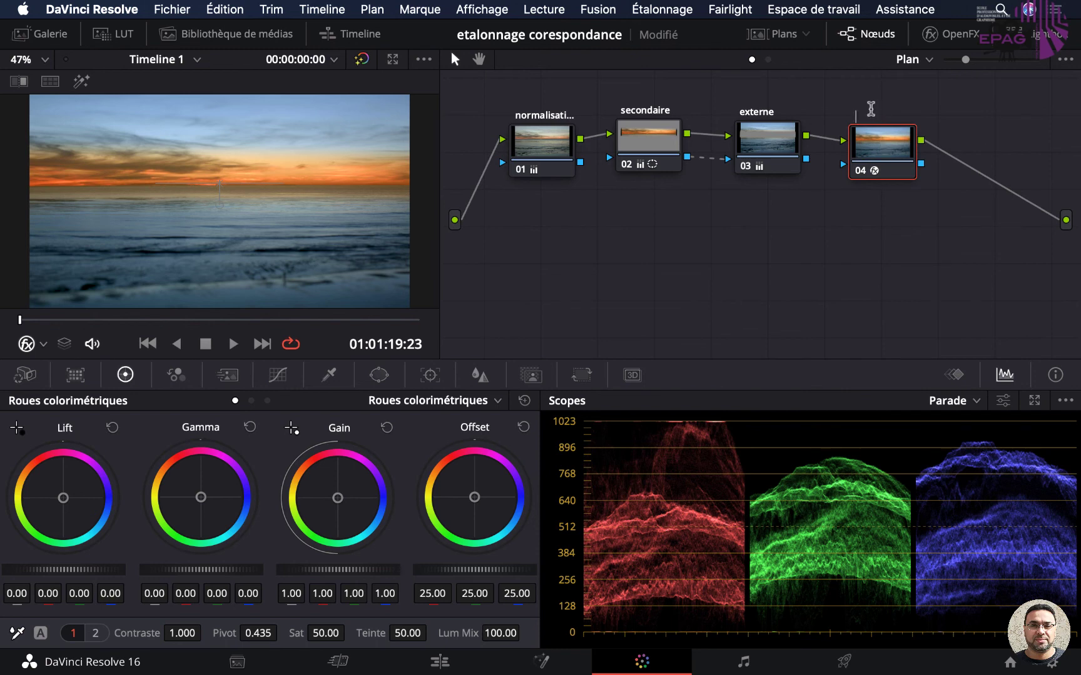
type("flou")
key("Return")
left_click_drag(878, 153, 882, 148)
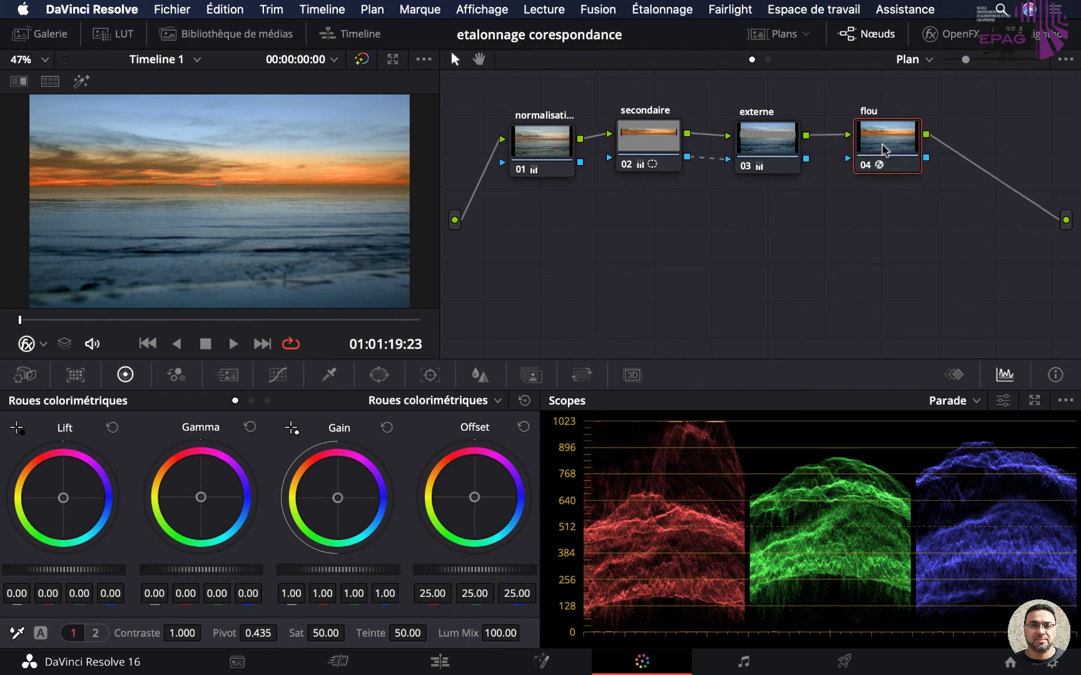
Add serial node 05 after flou and label it 'vignettage'
key("alt+s")
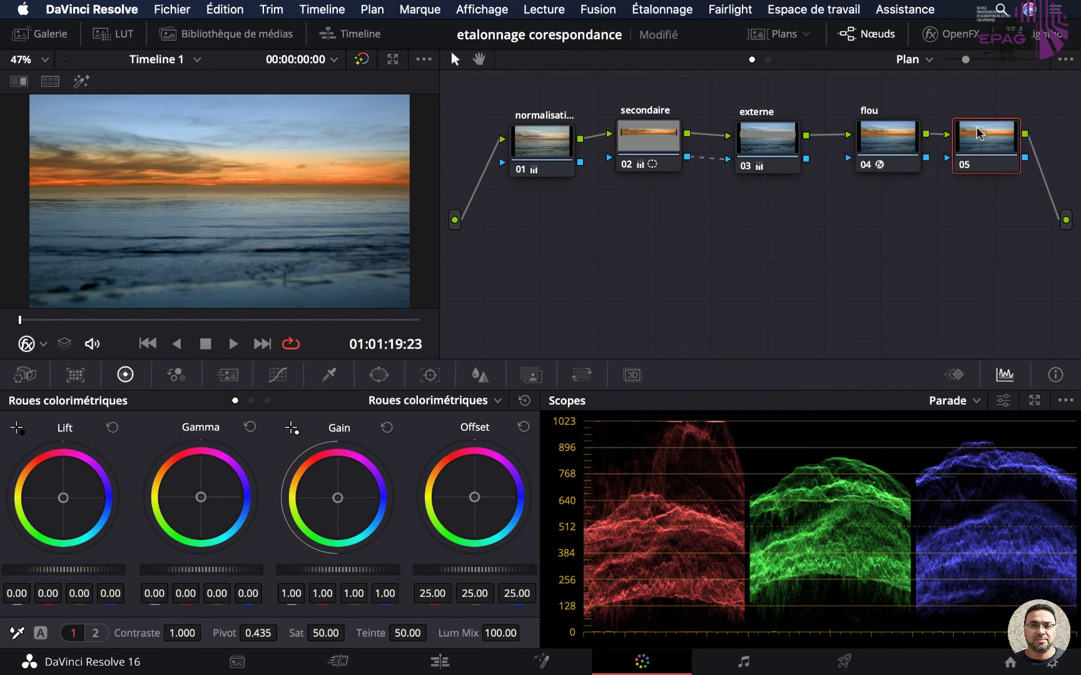
type("vignettage")
key("Return")
Give vignettage a circular window shaped to a wide ellipse: size 60.45, format 72.66, softness 4.43
left_click(378, 375)
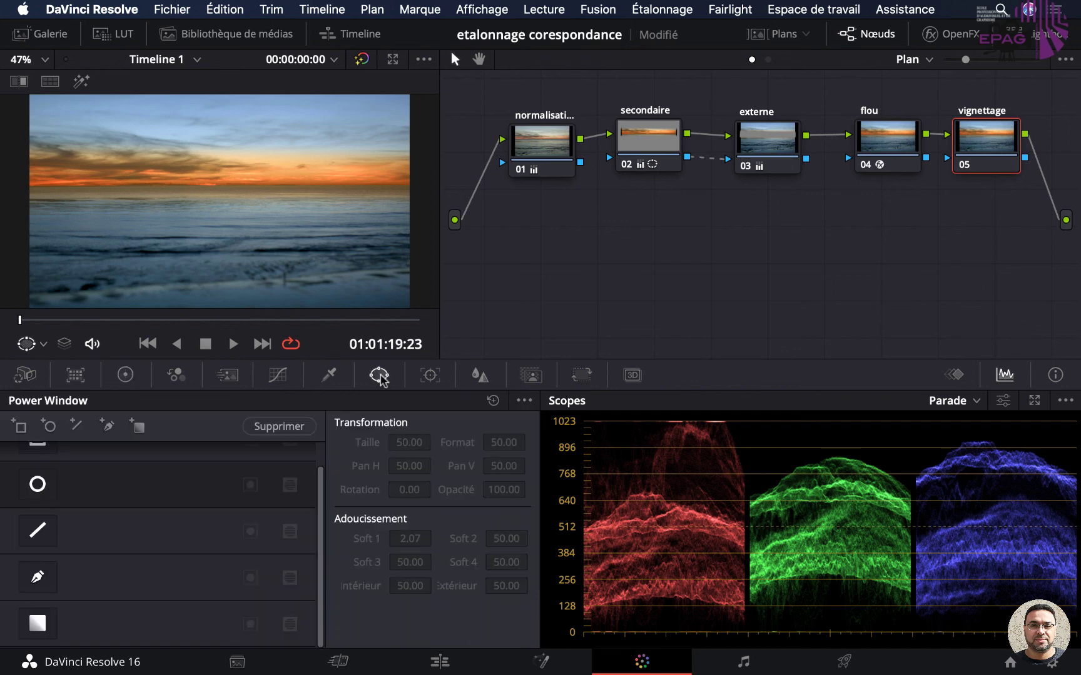
left_click(43, 488)
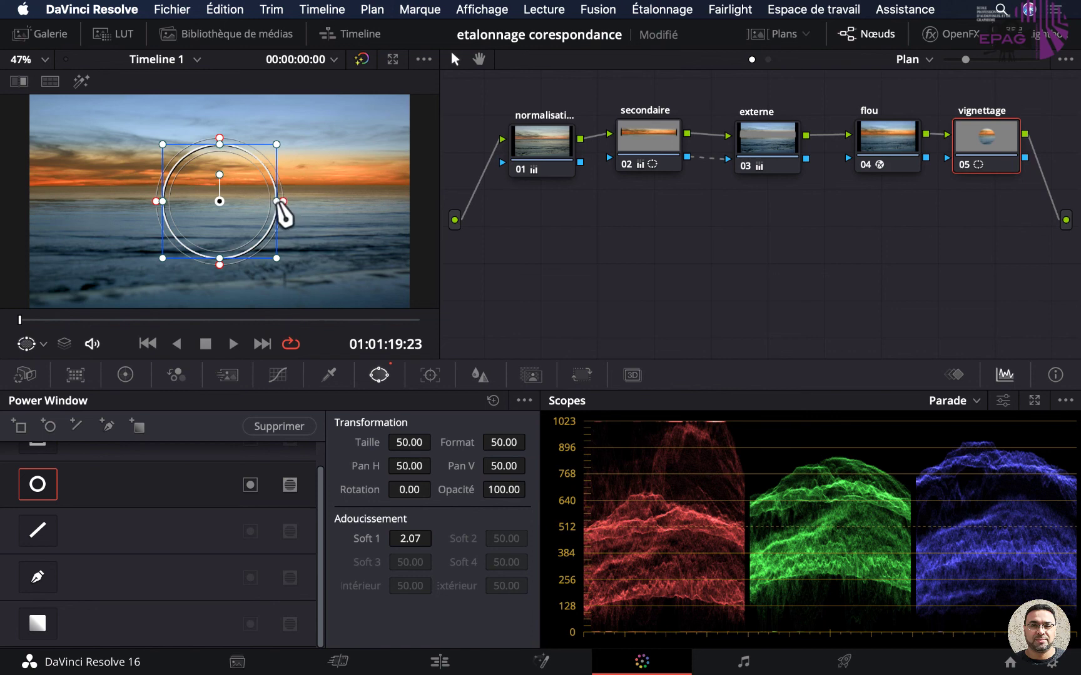
left_click_drag(277, 201, 409, 198)
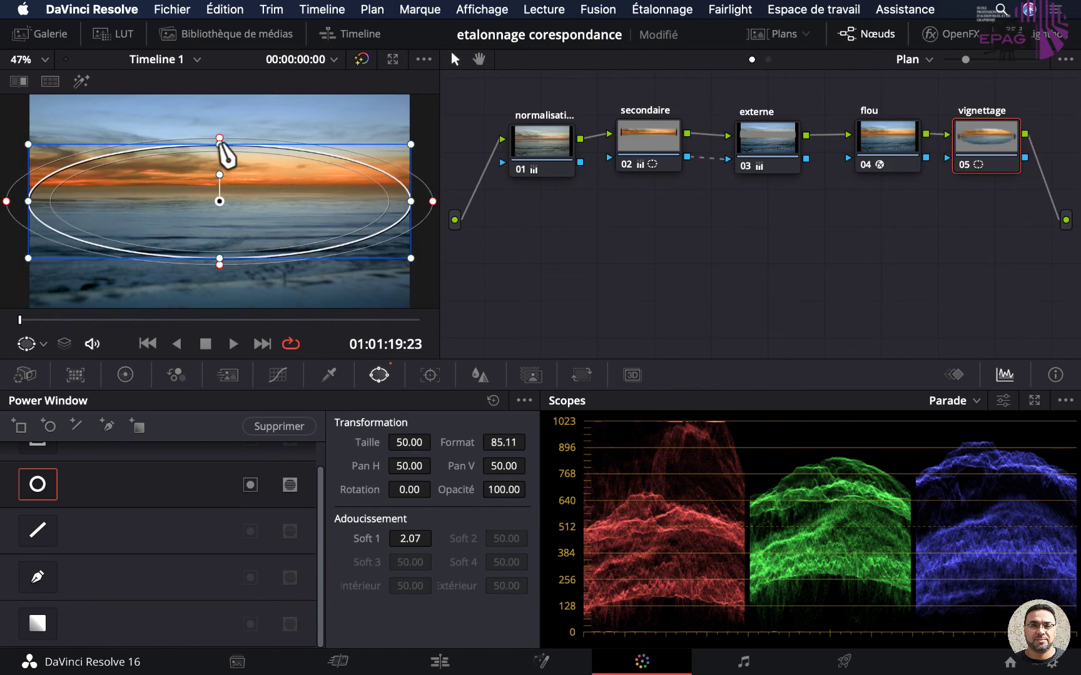
left_click_drag(219, 138, 235, 100)
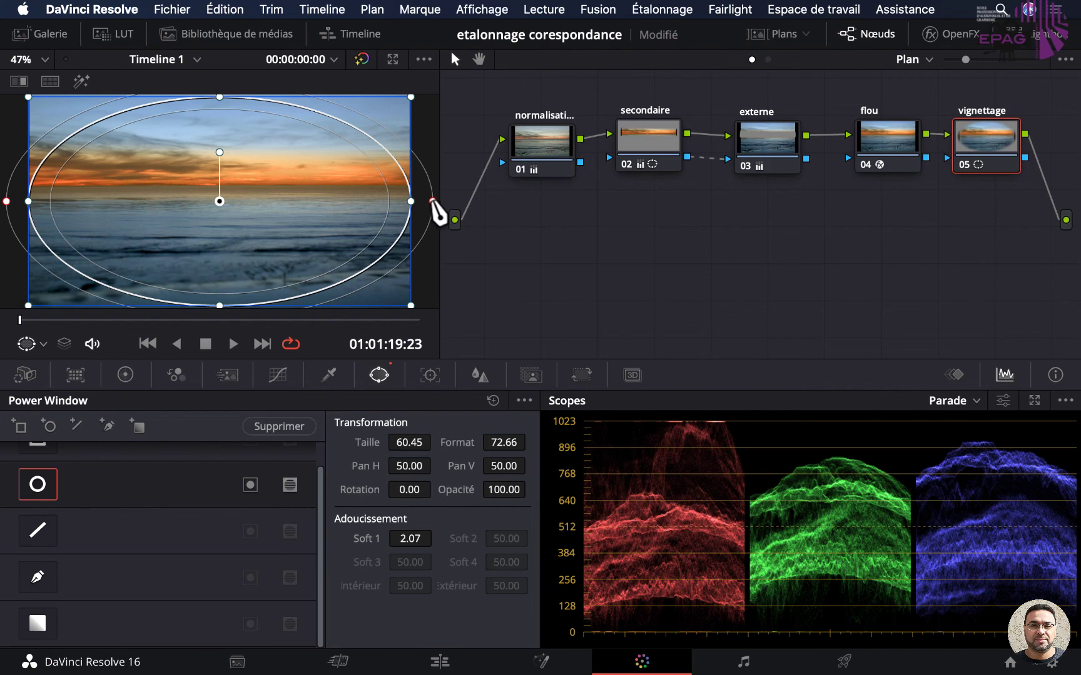
left_click_drag(435, 202, 454, 200)
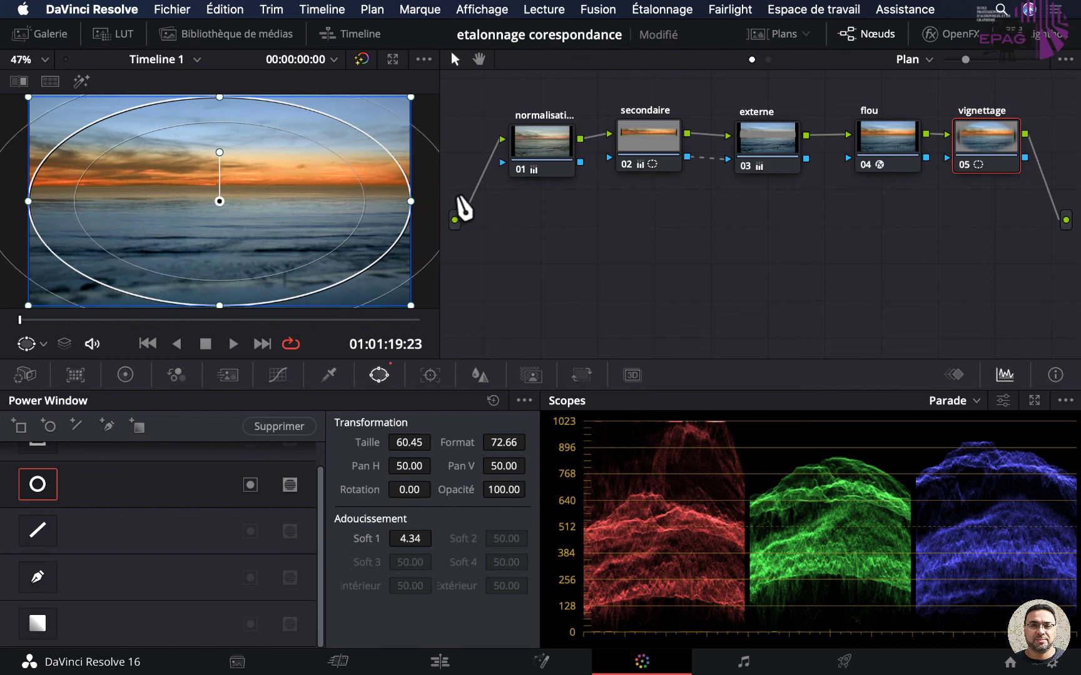
left_click_drag(454, 200, 457, 196)
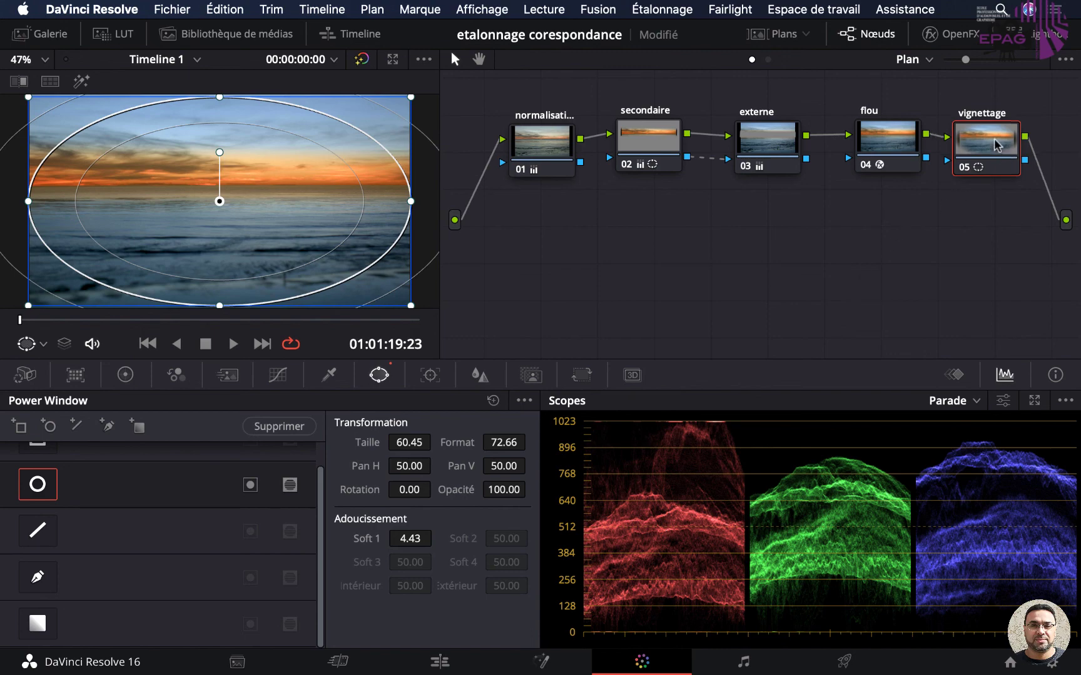
left_click_drag(1007, 157, 728, 272)
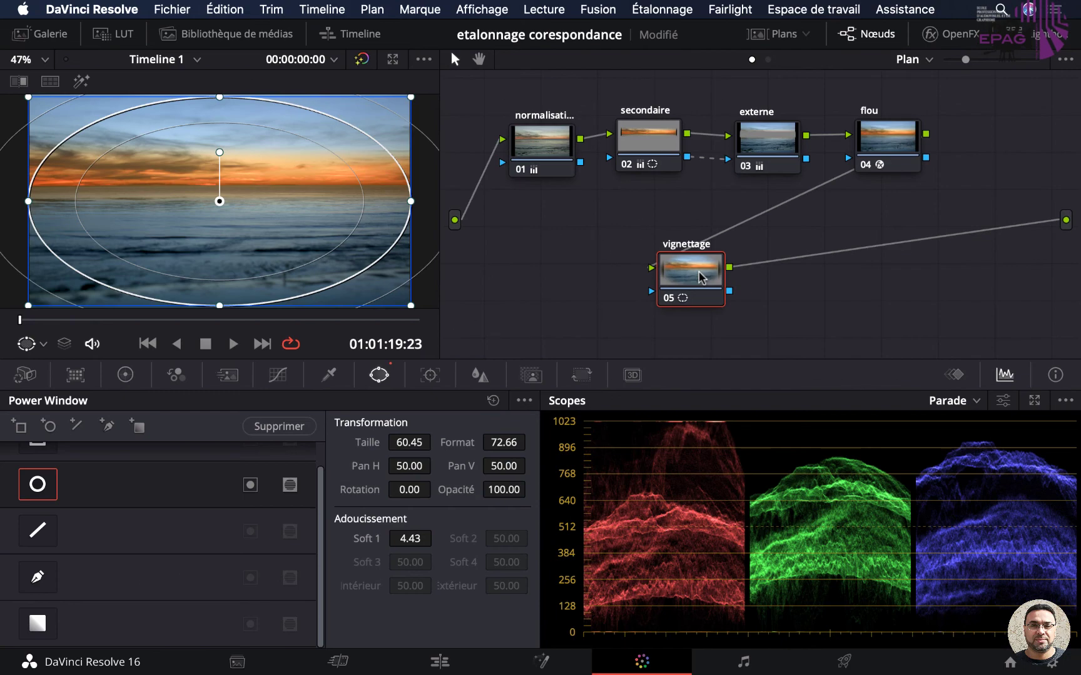
Invert the vignettage window and check its matte with Highlight
left_click_drag(699, 274, 773, 245)
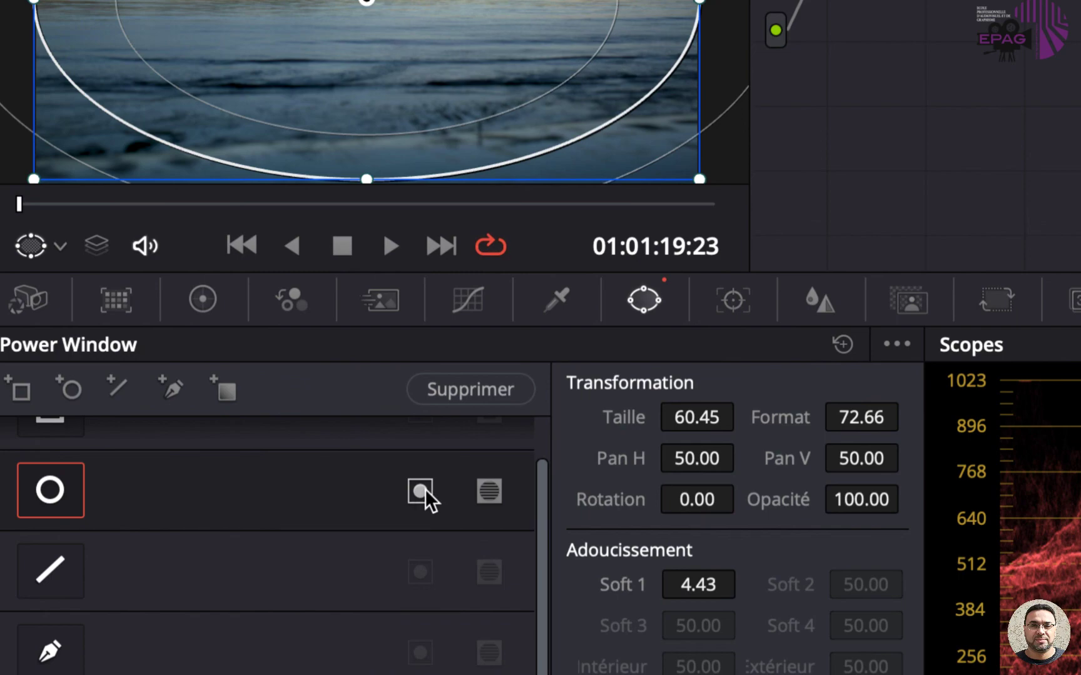
left_click(425, 492)
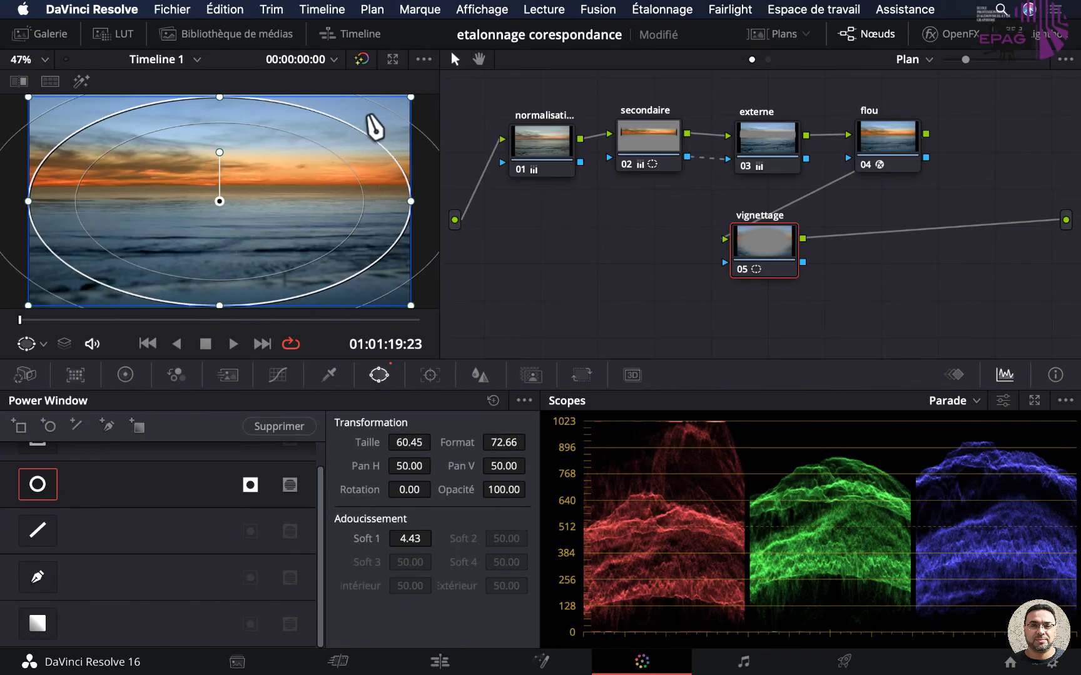
left_click(79, 85)
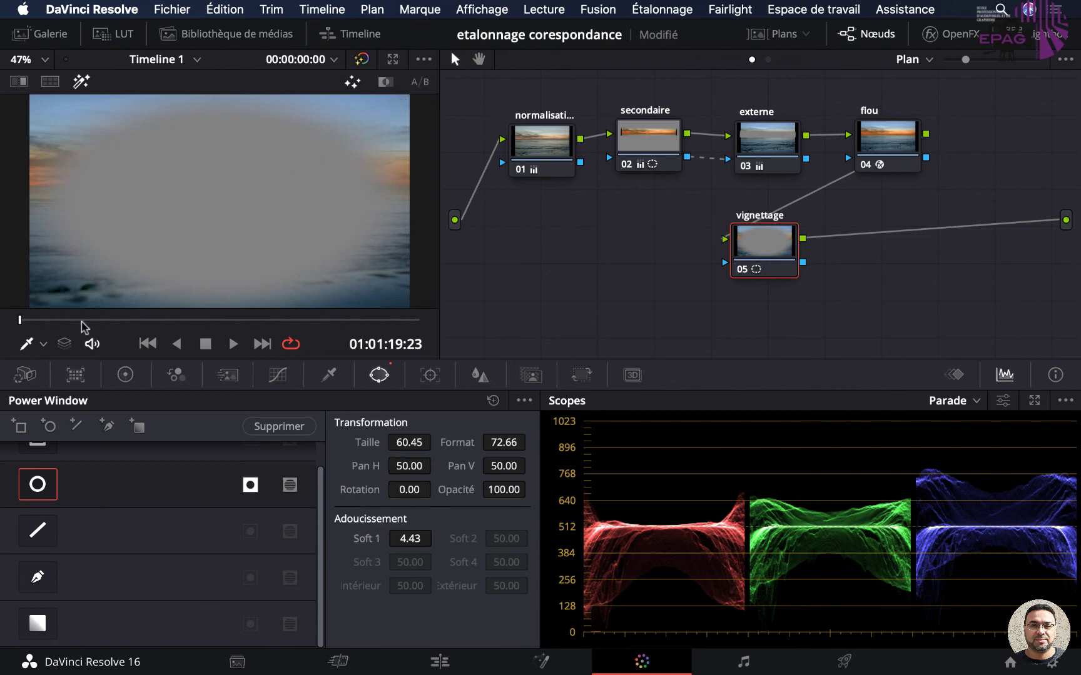
Show the window outline and enlarge the ellipse to size 60.94, format 73.86
left_click(44, 344)
left_click(47, 416)
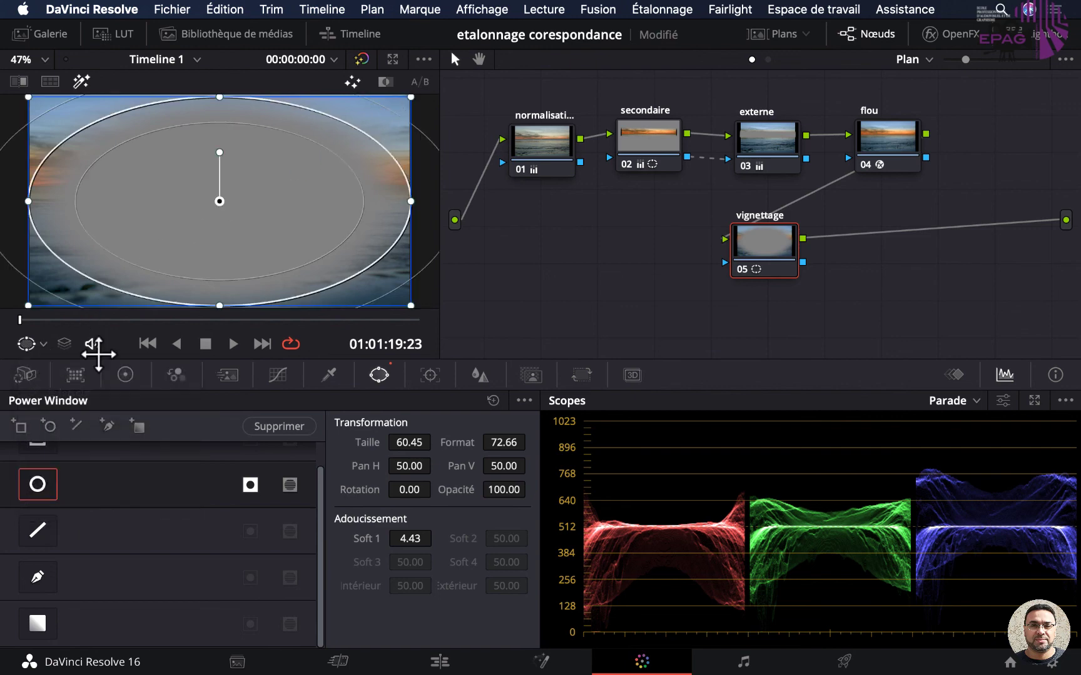
left_click_drag(411, 201, 422, 201)
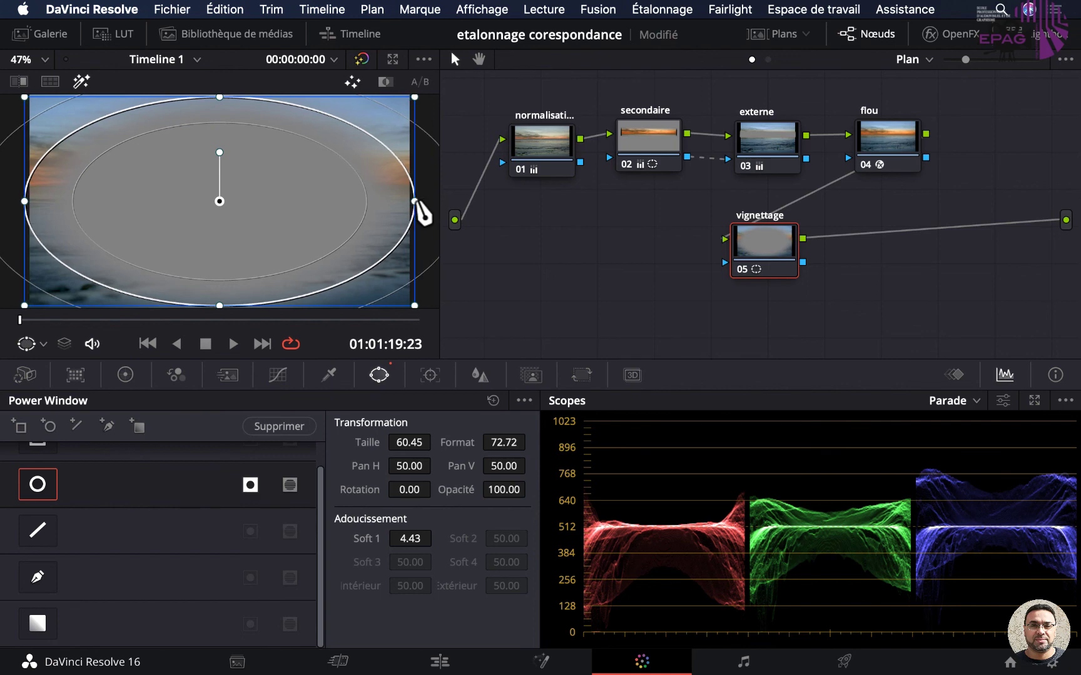
left_click_drag(219, 97, 219, 95)
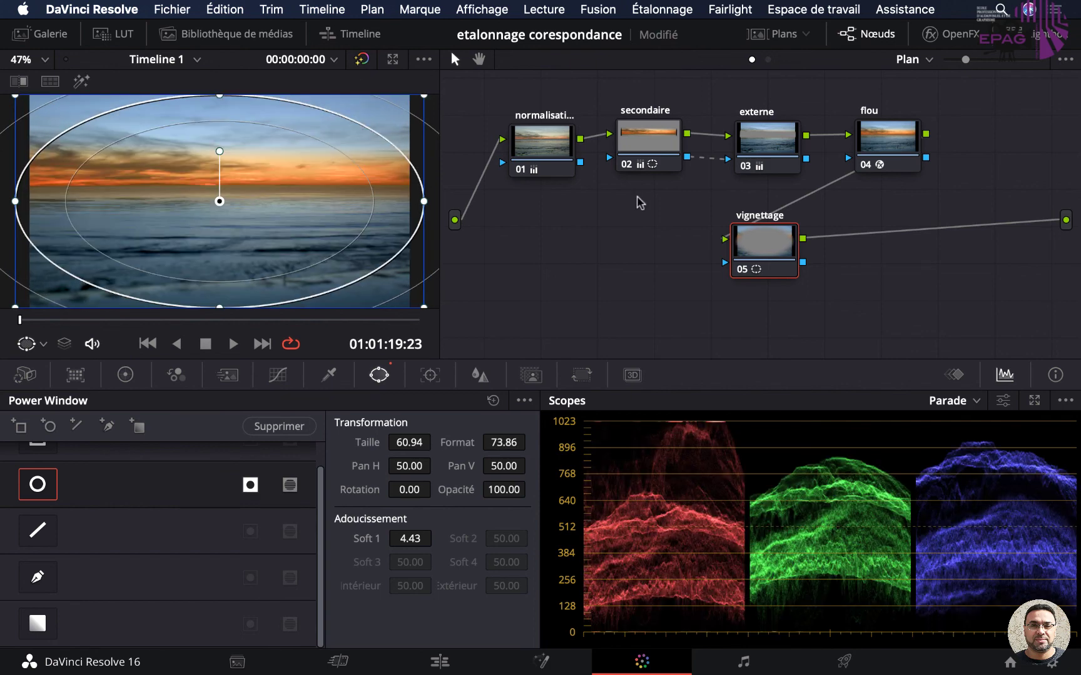
left_click(126, 376)
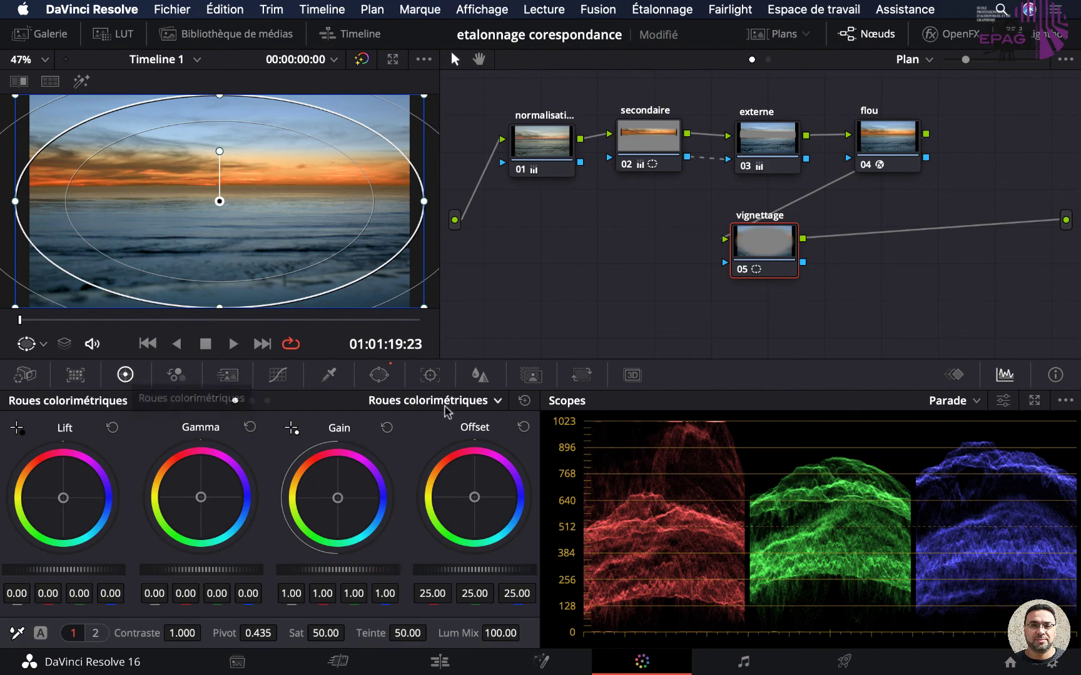
Pull a point on the luma curve down to darken the edges outside the ellipse
left_click(278, 376)
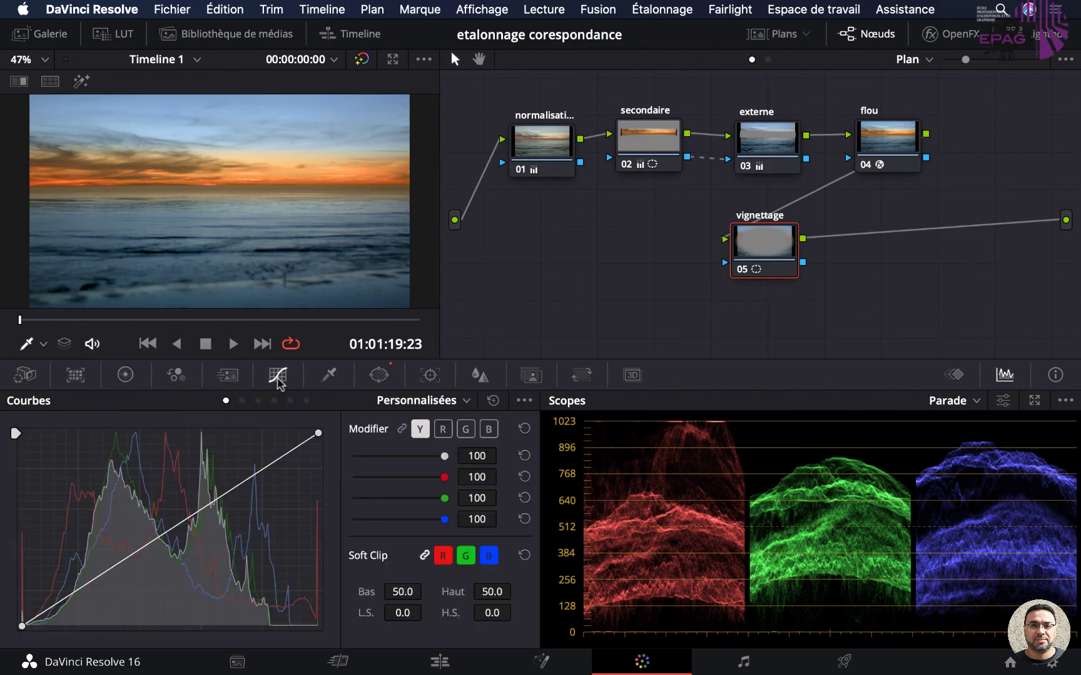
left_click(174, 527)
left_click_drag(175, 530, 184, 551)
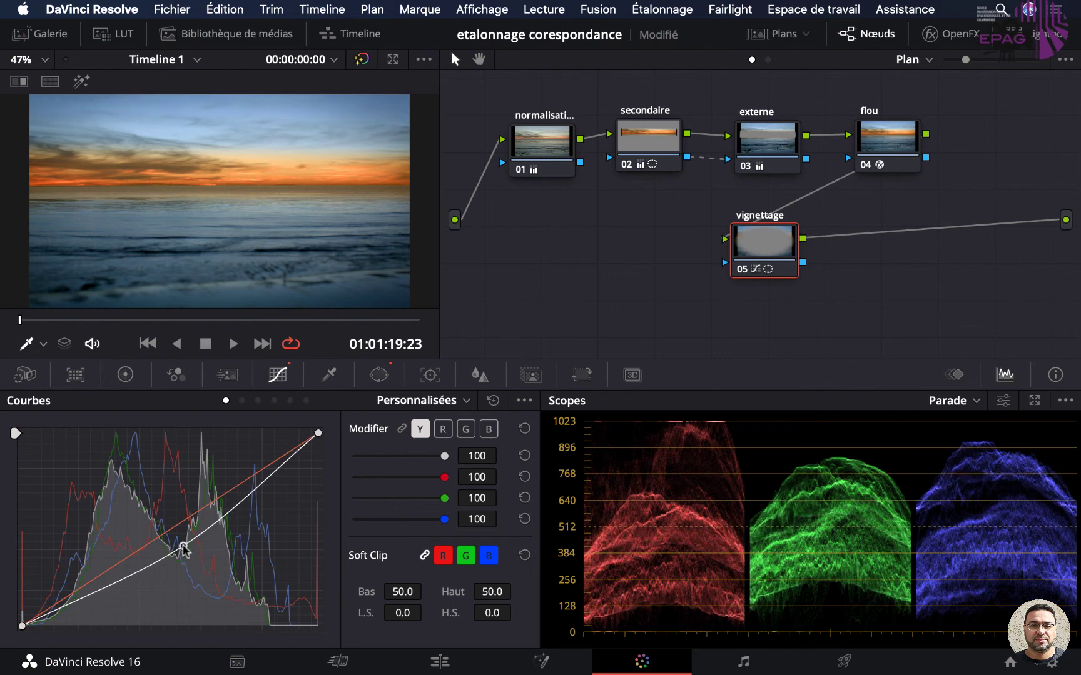
left_click_drag(184, 550, 189, 551)
Toggle the vignettage node off and on to compare, then view the shot full-screen
left_click(741, 270)
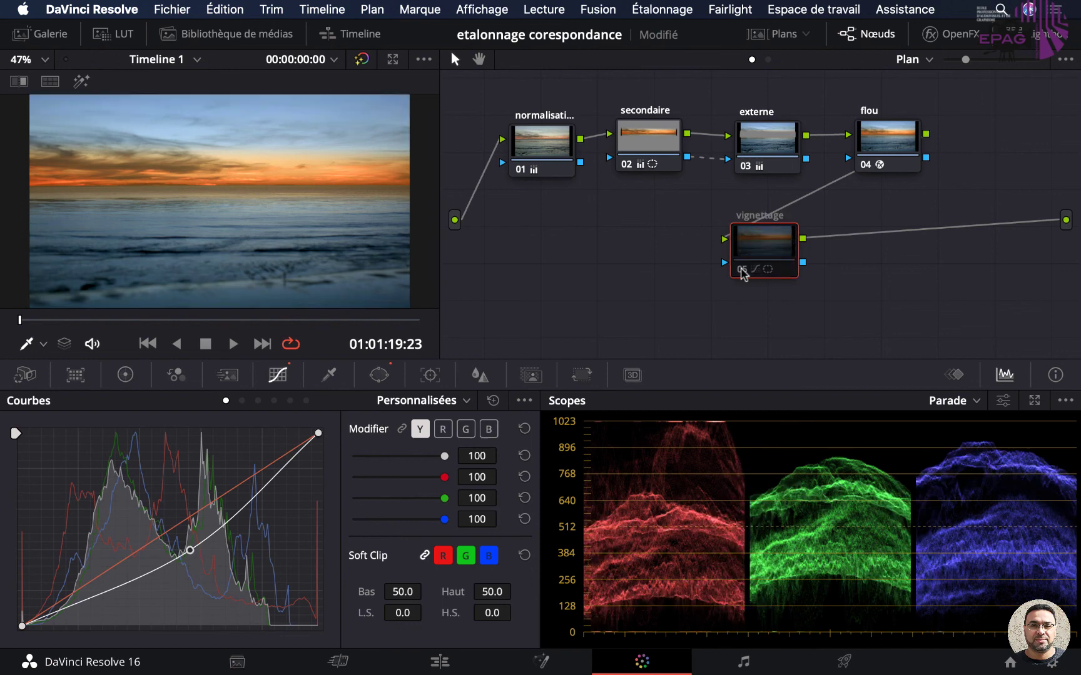
left_click(741, 271)
left_click(741, 271)
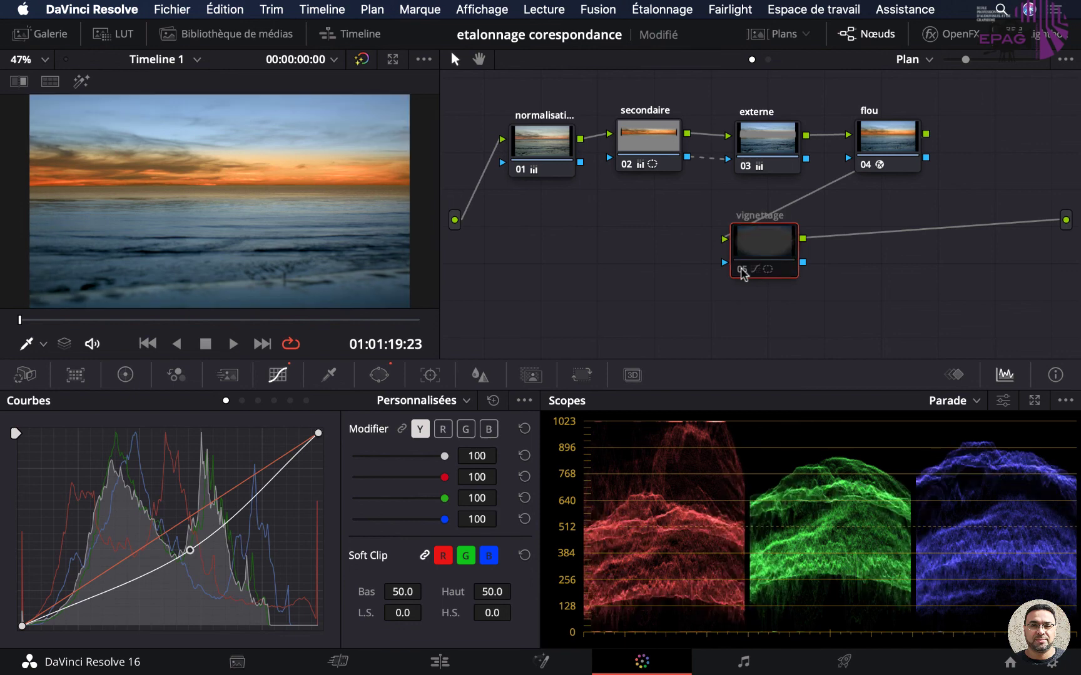
left_click(741, 270)
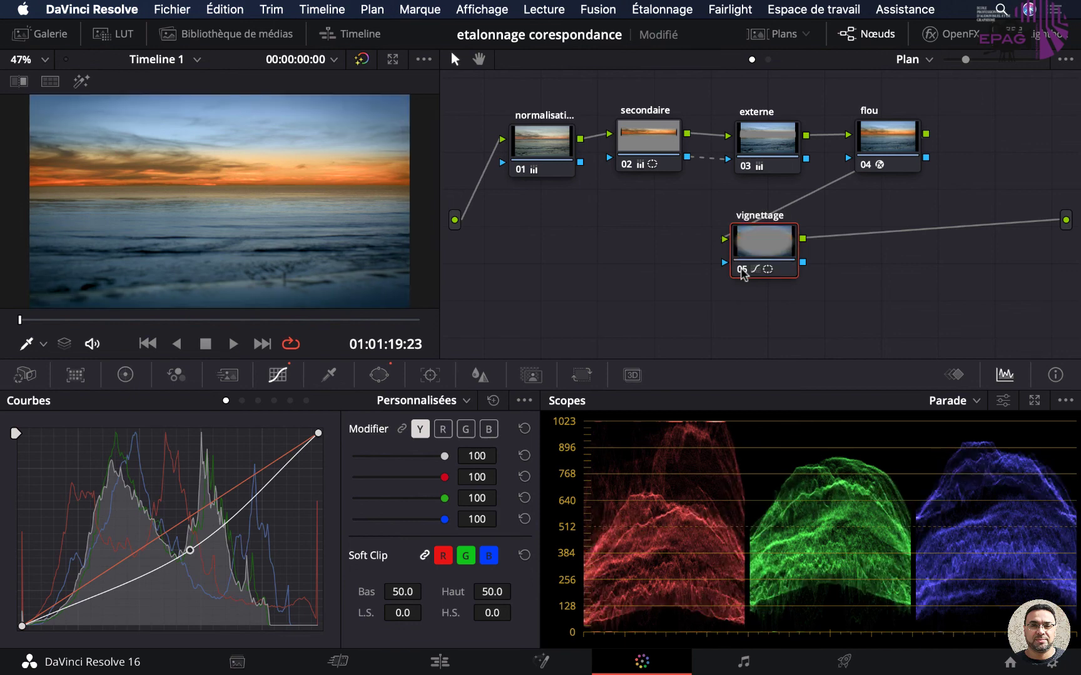
left_click(125, 374)
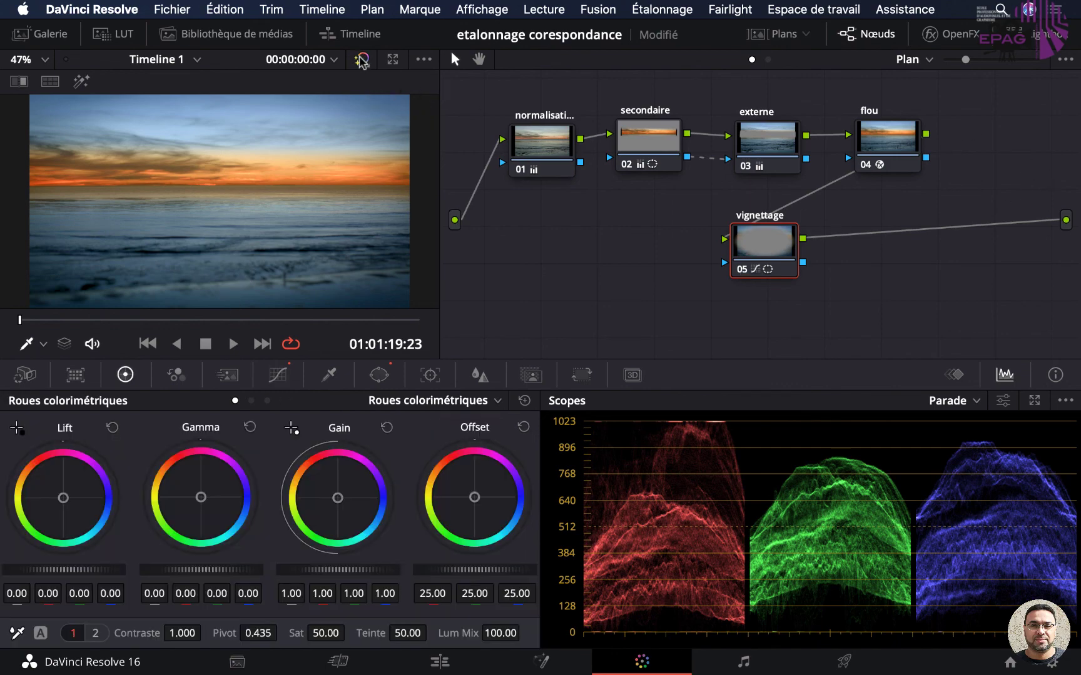
key("shift+f")
mouse_move(657, 328)
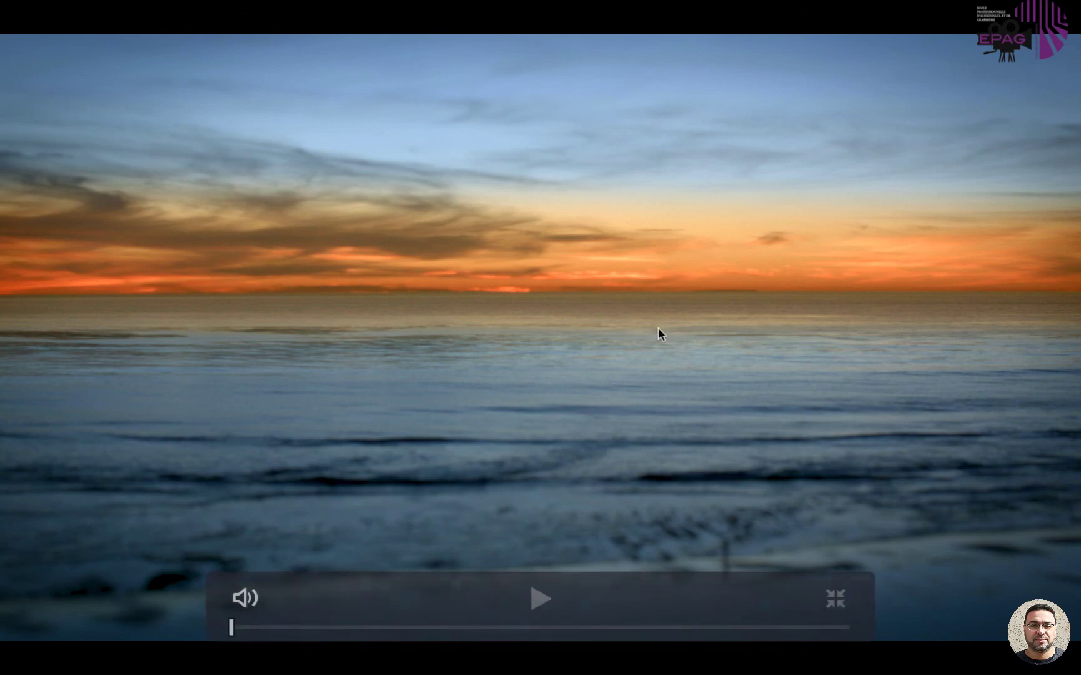